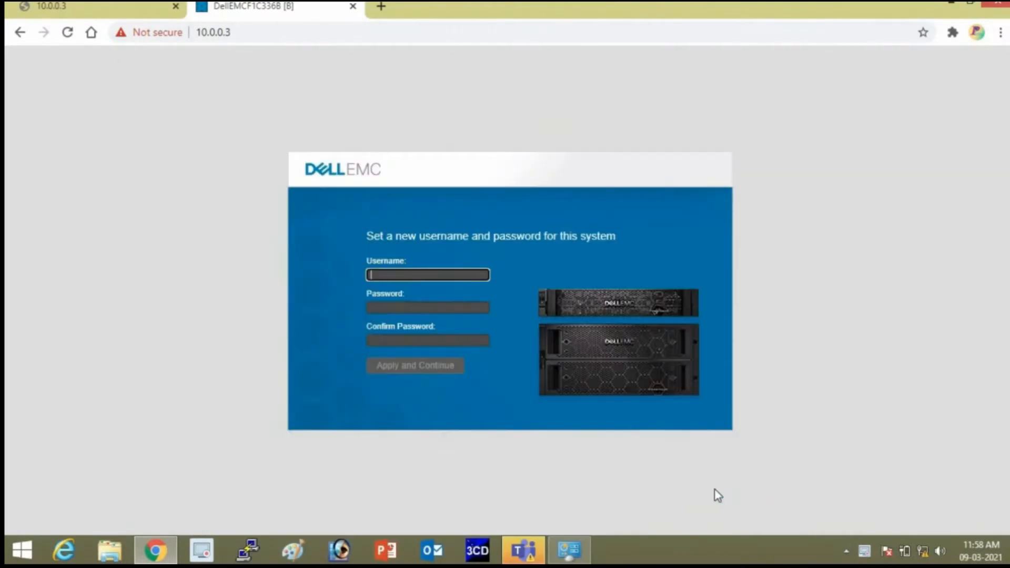
# Enter the new management username and a password, replacing the too-short first attempt.
pyautogui.press('space')
pyautogui.write('manage')
pyautogui.press('Tab')
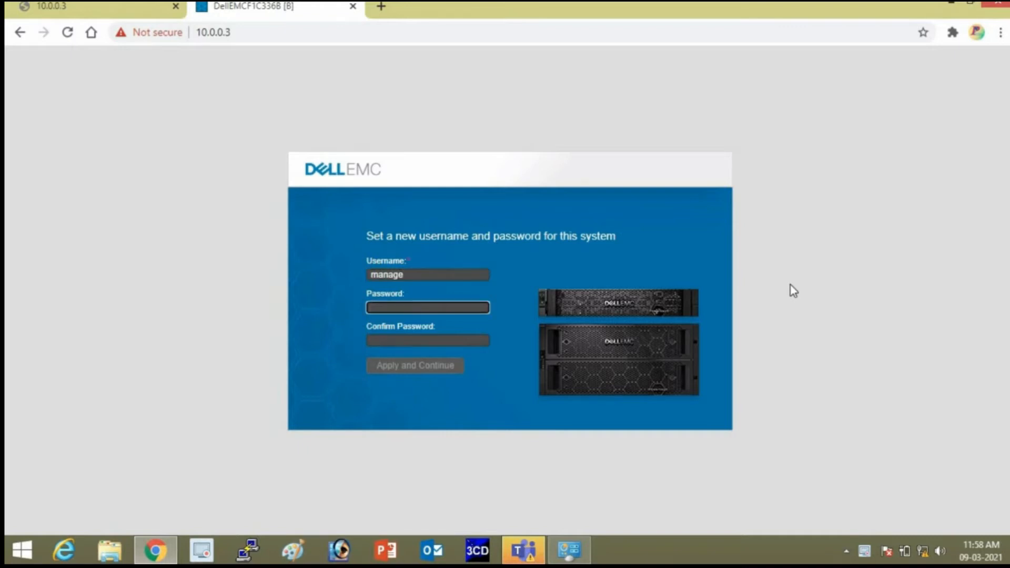
pyautogui.write('******')
pyautogui.press('Tab')
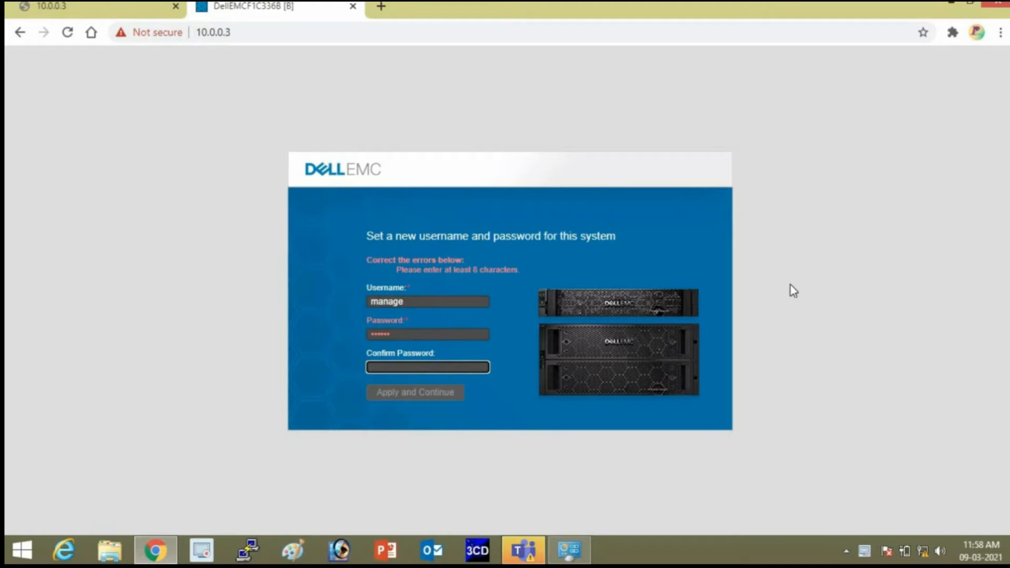
pyautogui.hotkey('shift', 'Tab')
pyautogui.write('*')
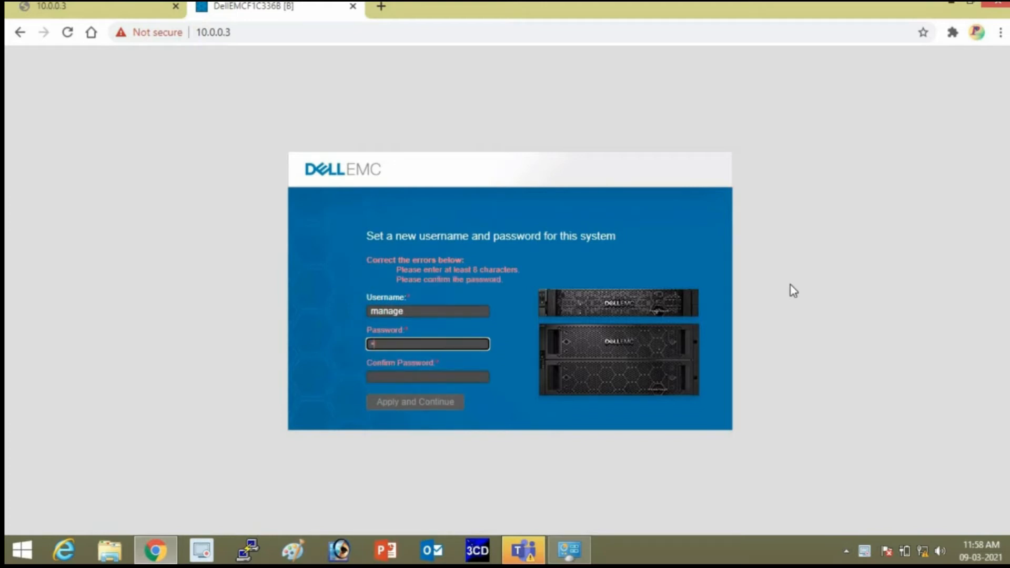
pyautogui.write('*********')
pyautogui.press('Tab')
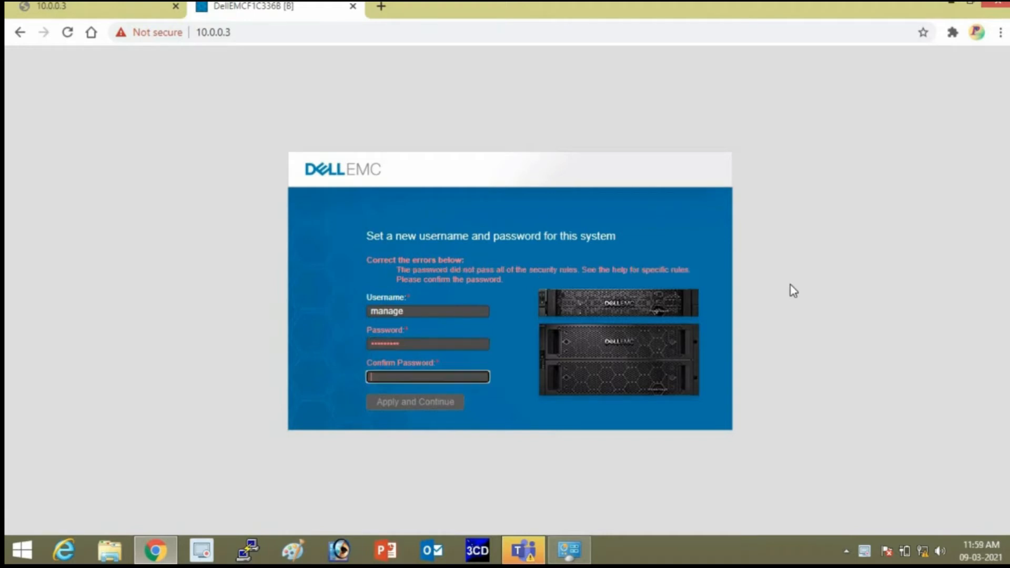
pyautogui.write('**********')
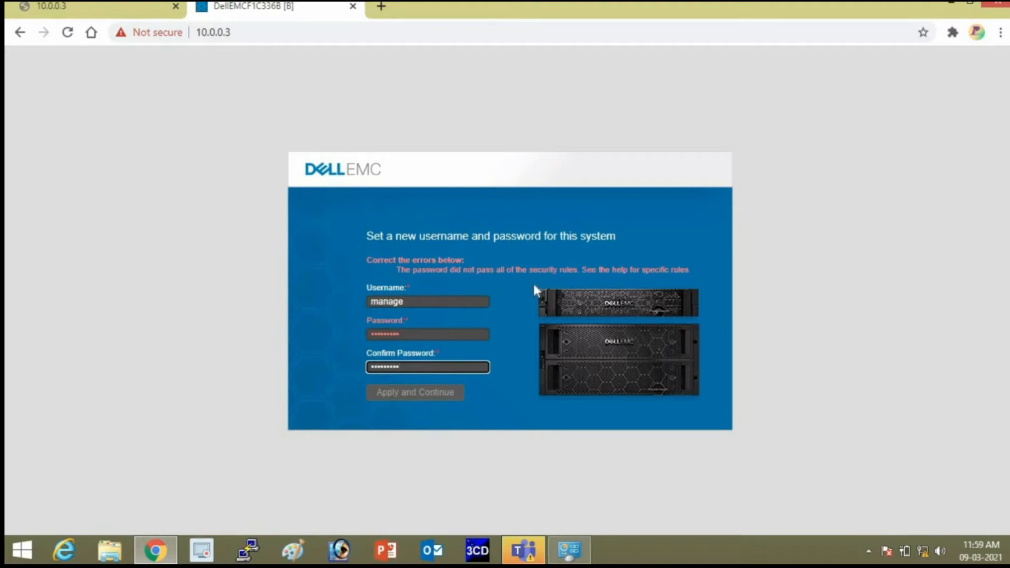
# Re-enter the password, confirm it, and submit the new user.
pyautogui.hotkey('shift', 'Tab')
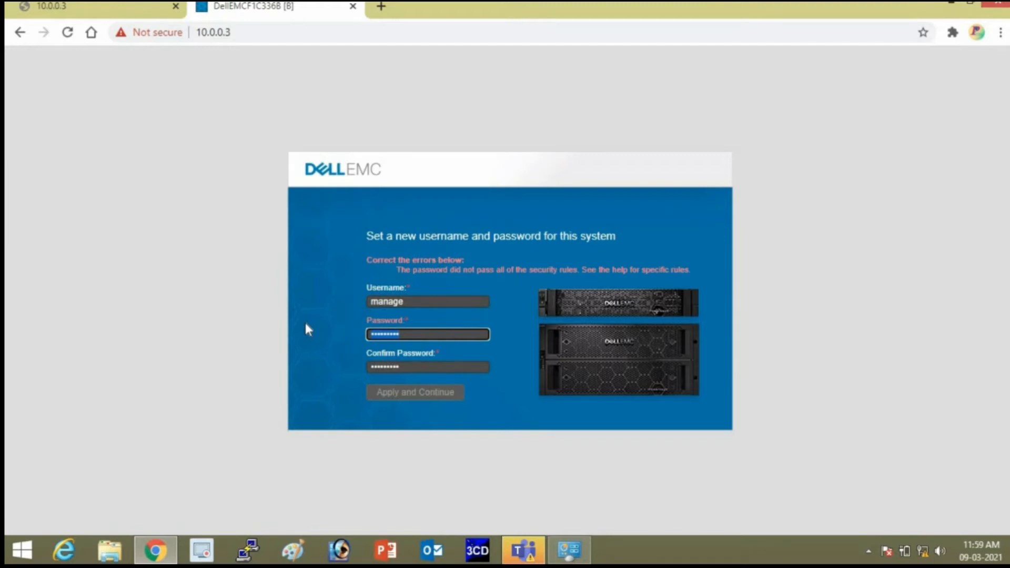
pyautogui.write('******')
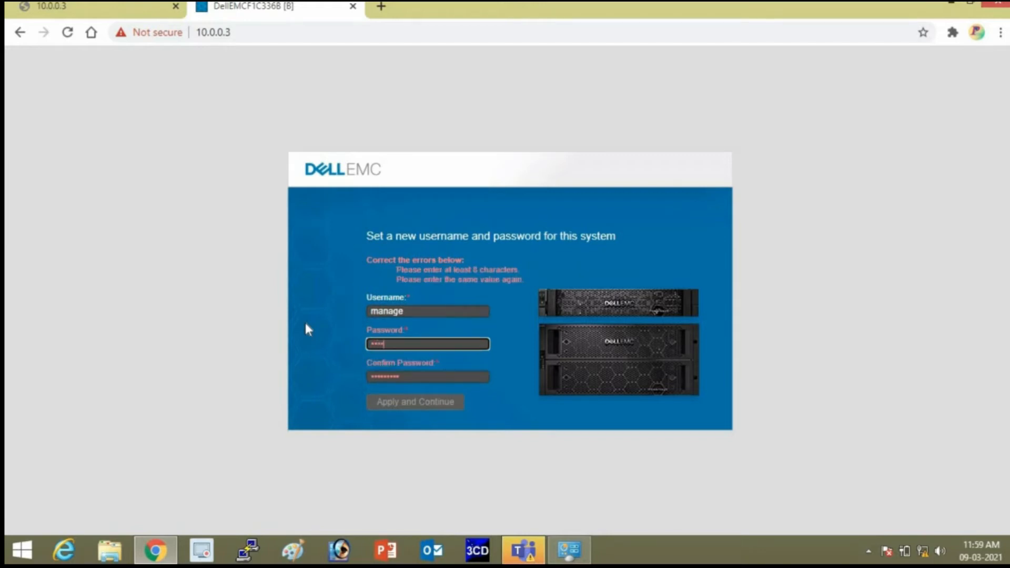
pyautogui.write('****')
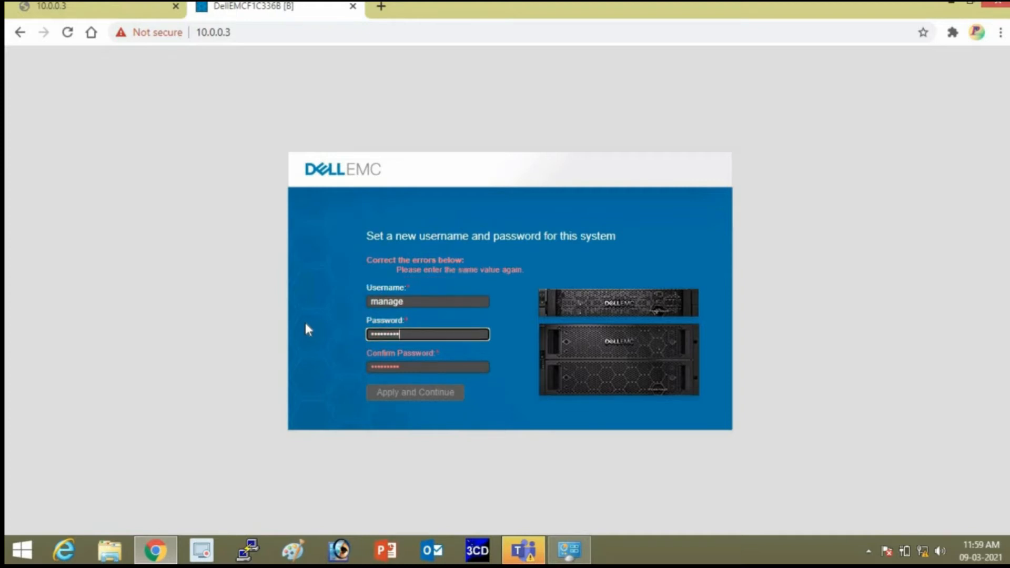
pyautogui.press('Tab')
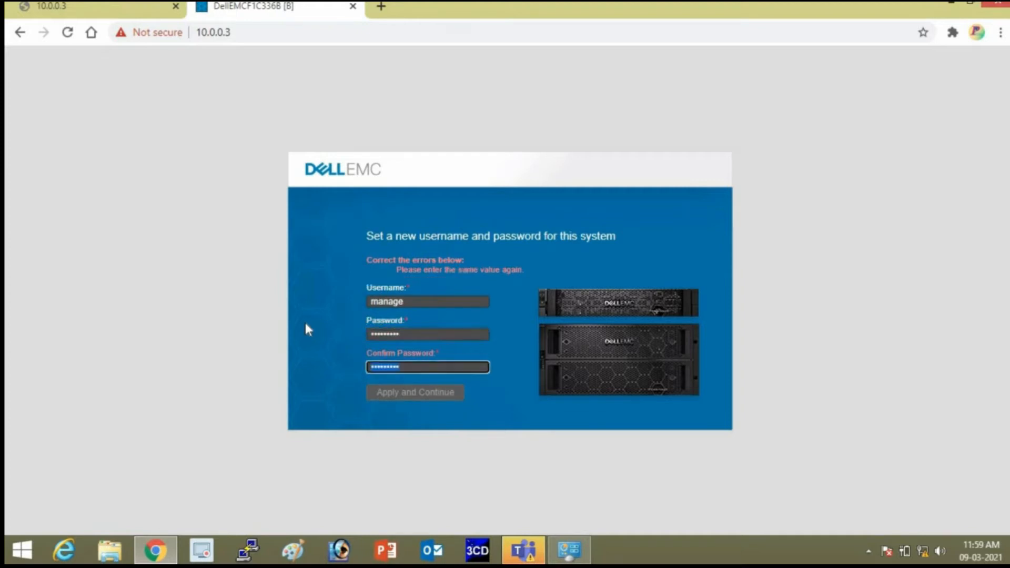
pyautogui.write('**********')
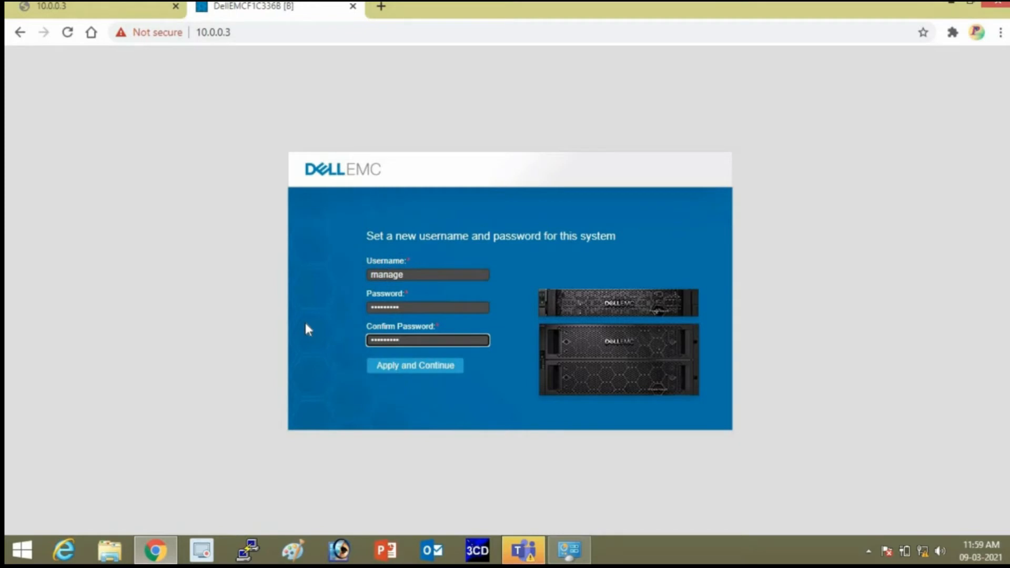
pyautogui.click(421, 371)
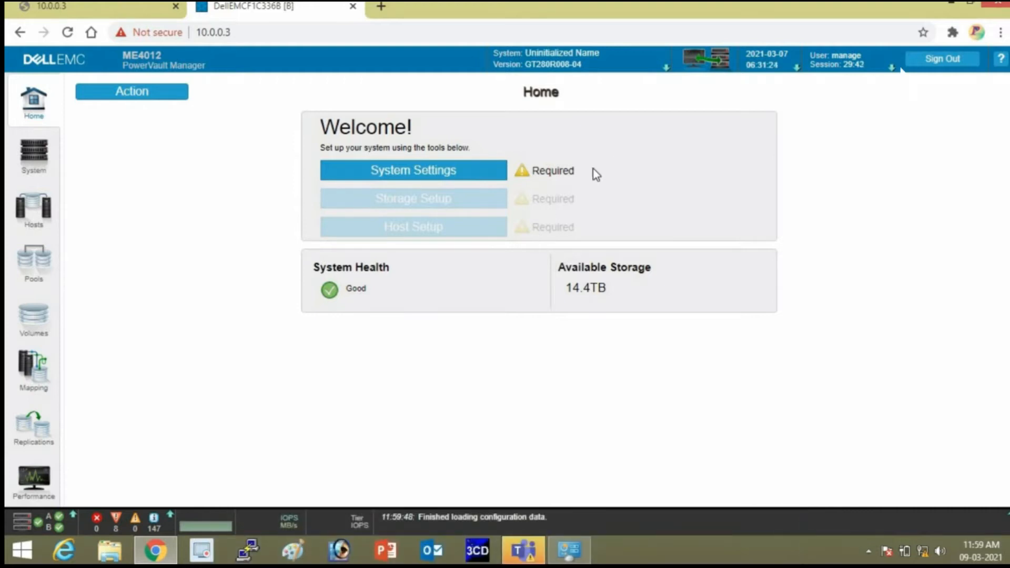
# Open System Settings from the Home page, landing on Date and Time.
pyautogui.click(414, 175)
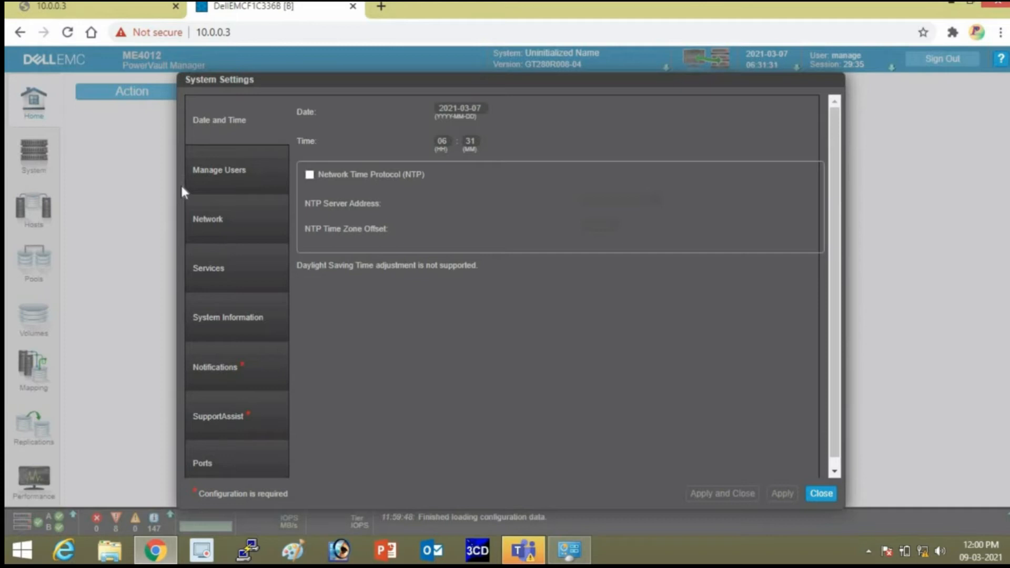
# Show the Network page with both controllers' IPv4 addresses, masks and gateways.
pyautogui.click(225, 216)
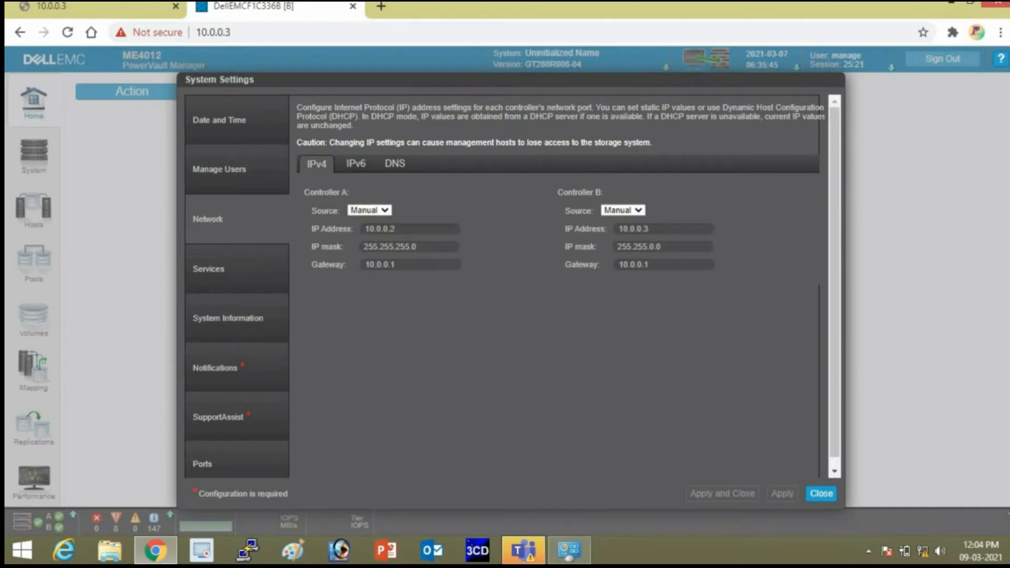
# Change Controller A's IPv4 address to 10.240.10.10 and its gateway to 10.240.10.1.
pyautogui.click(409, 229)
pyautogui.press('BackSpace')
pyautogui.press('BackSpace')
pyautogui.press('BackSpace')
pyautogui.press('BackSpace')
pyautogui.press('BackSpace')
pyautogui.press('BackSpace')
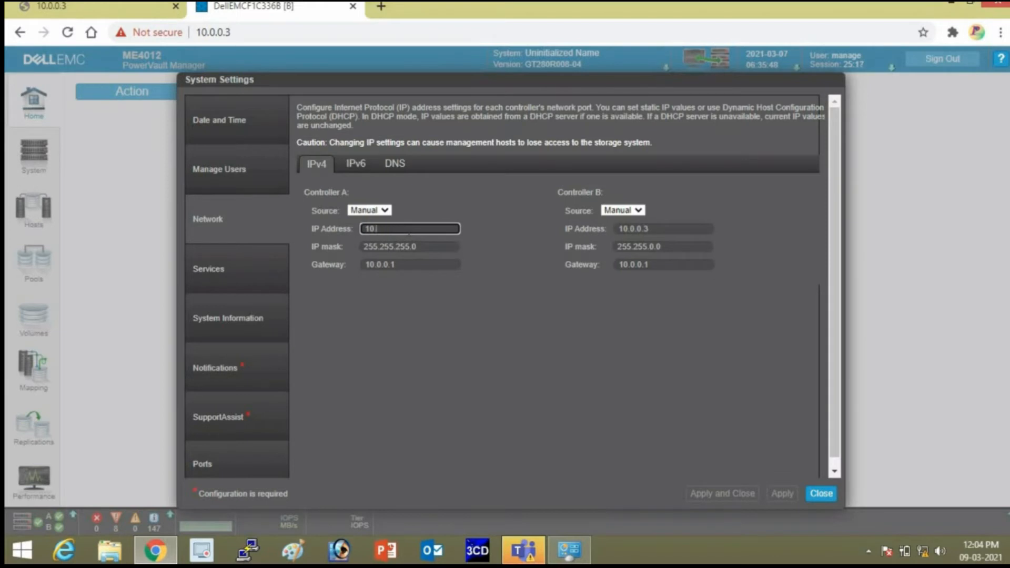
pyautogui.write('.240.10.10')
pyautogui.press('Tab')
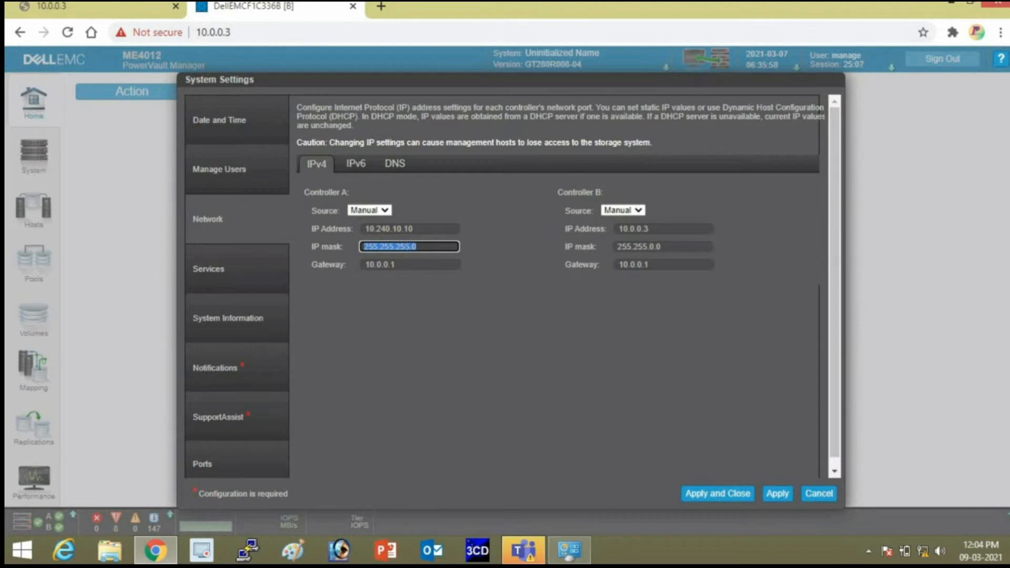
pyautogui.press('Tab')
pyautogui.press('BackSpace')
pyautogui.press('BackSpace')
pyautogui.press('BackSpace')
pyautogui.press('BackSpace')
pyautogui.press('BackSpace')
pyautogui.press('BackSpace')
pyautogui.press('BackSpace')
pyautogui.press('BackSpace')
pyautogui.write('10')
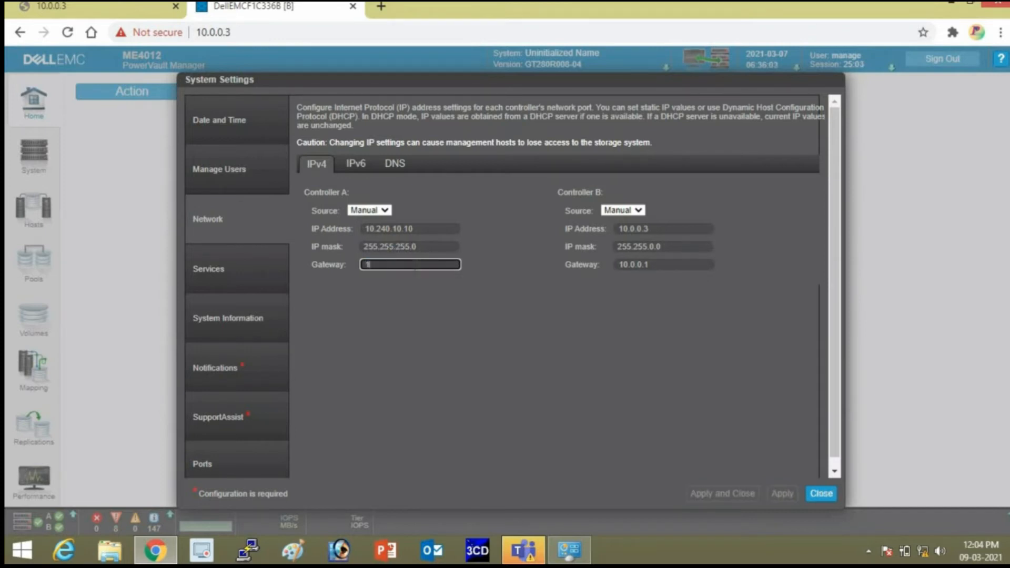
pyautogui.write('.240.10.1')
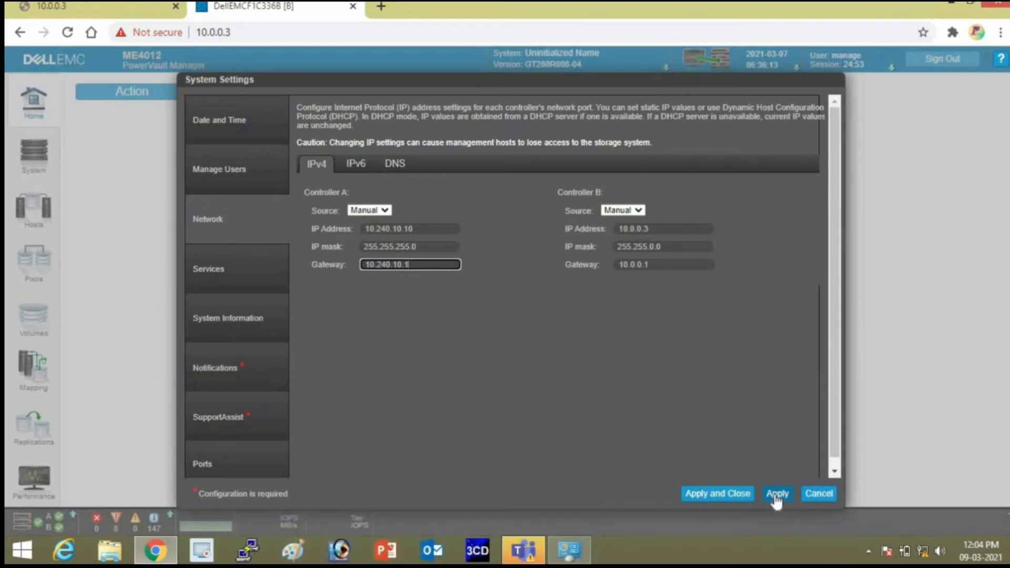
# Apply and confirm Controller A's new network settings.
pyautogui.click(776, 494)
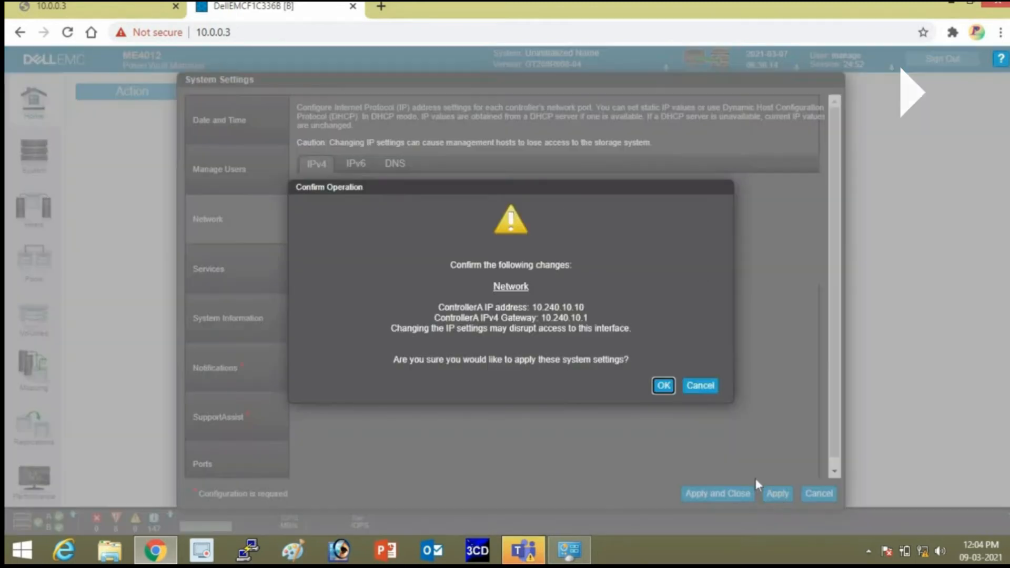
pyautogui.click(664, 387)
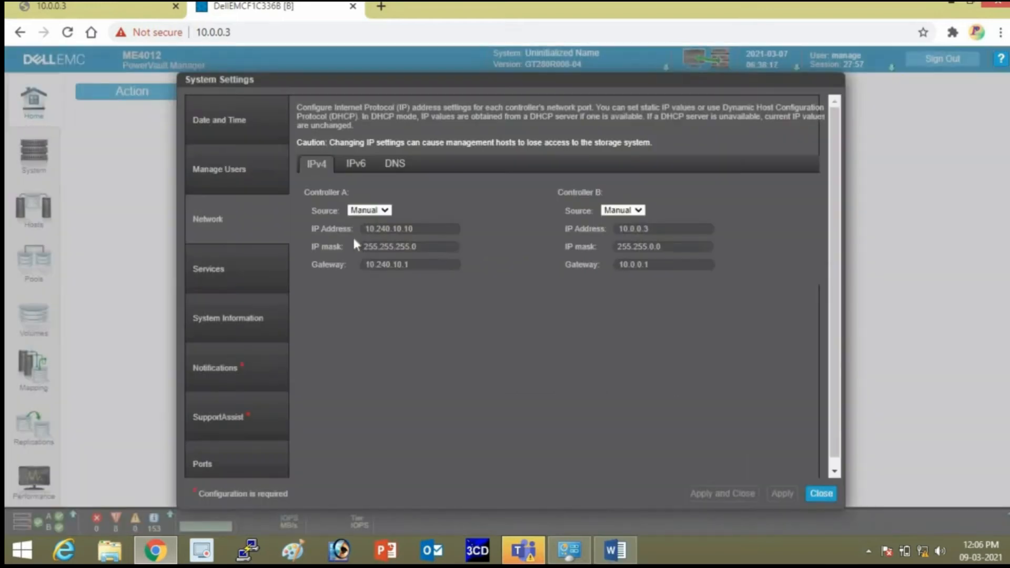
# Close System Settings and sign out of the management session.
pyautogui.click(818, 490)
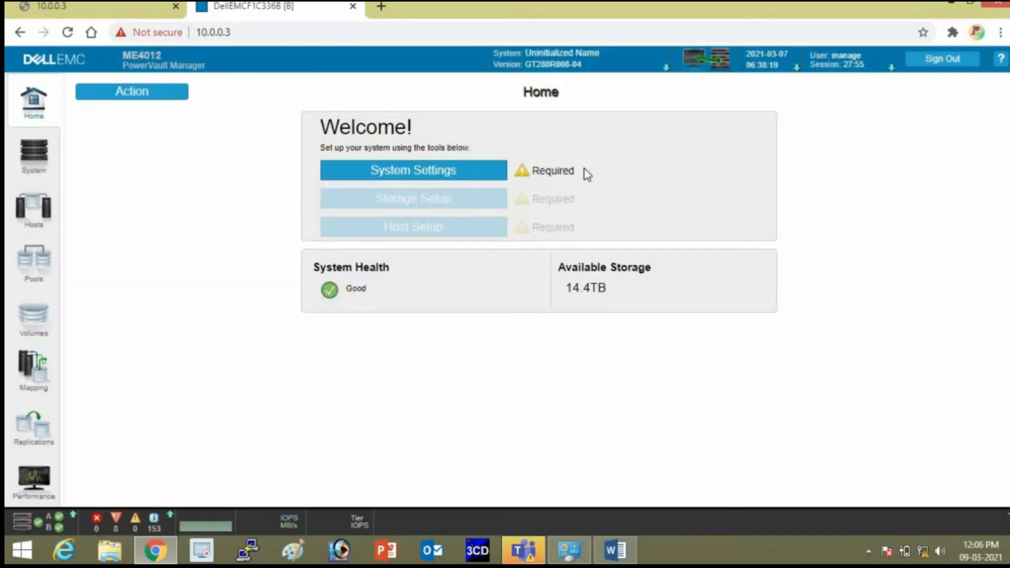
pyautogui.click(950, 65)
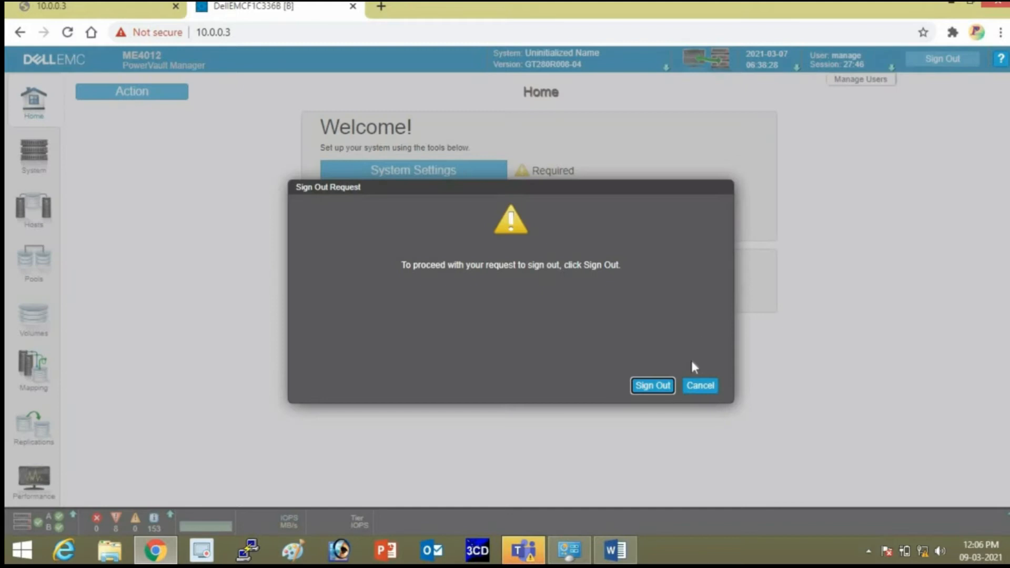
pyautogui.click(660, 387)
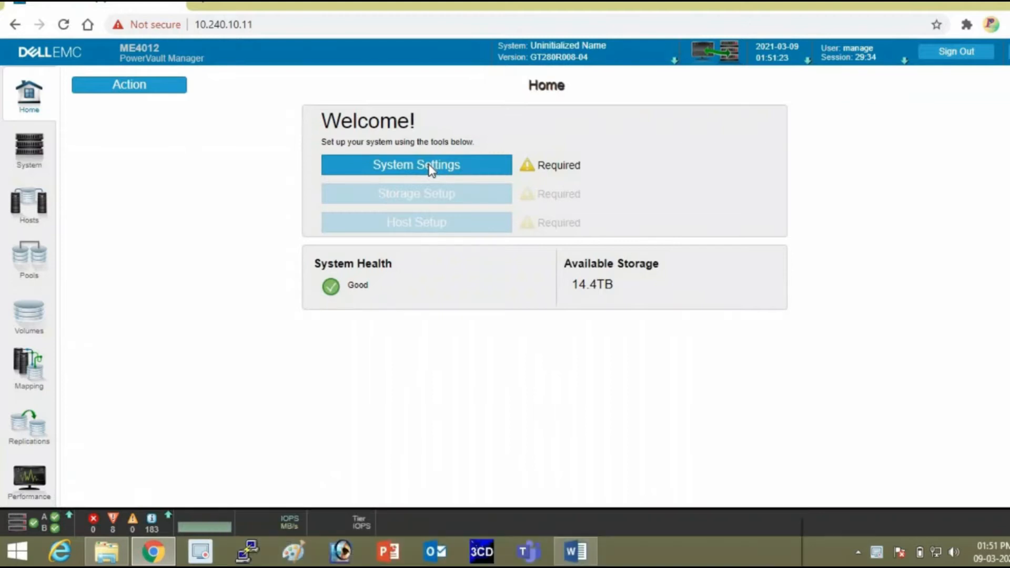
# Reopen System Settings and review the DNS tab: hostnames SCSTORAGE01/SCSTORAGE02, server 10.240.10.20.
pyautogui.click(428, 164)
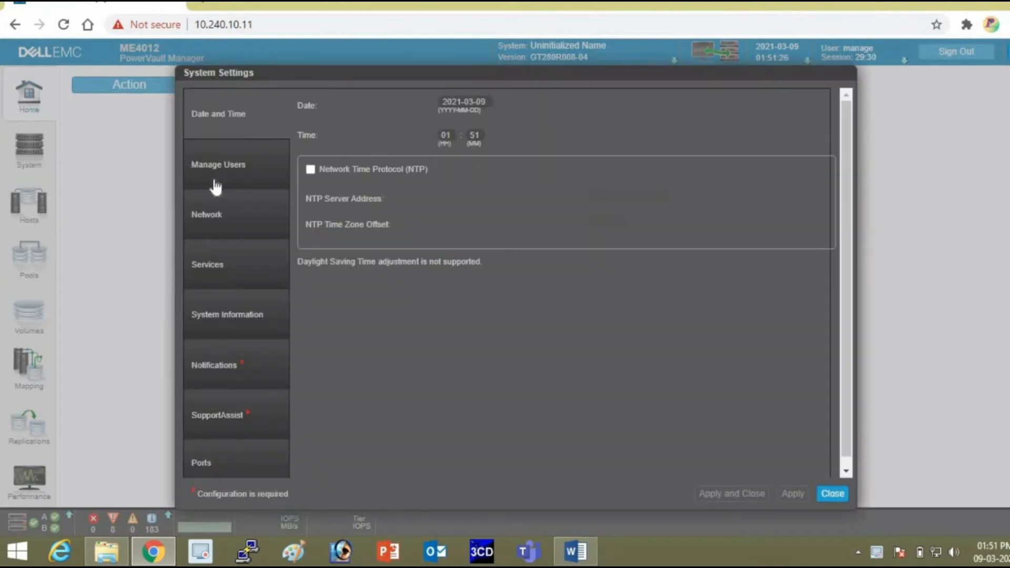
pyautogui.click(227, 165)
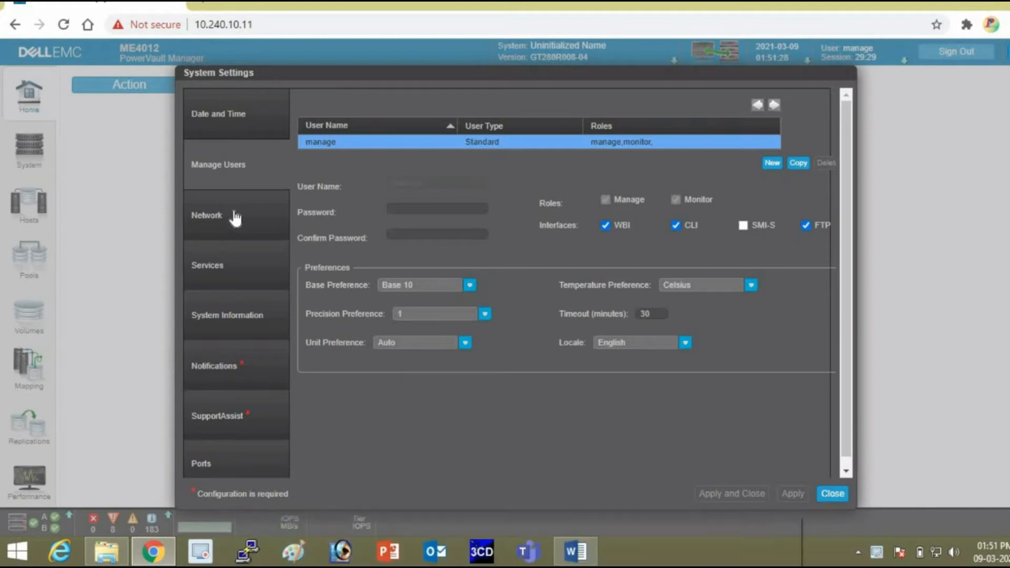
pyautogui.click(235, 217)
pyautogui.click(245, 164)
pyautogui.click(241, 214)
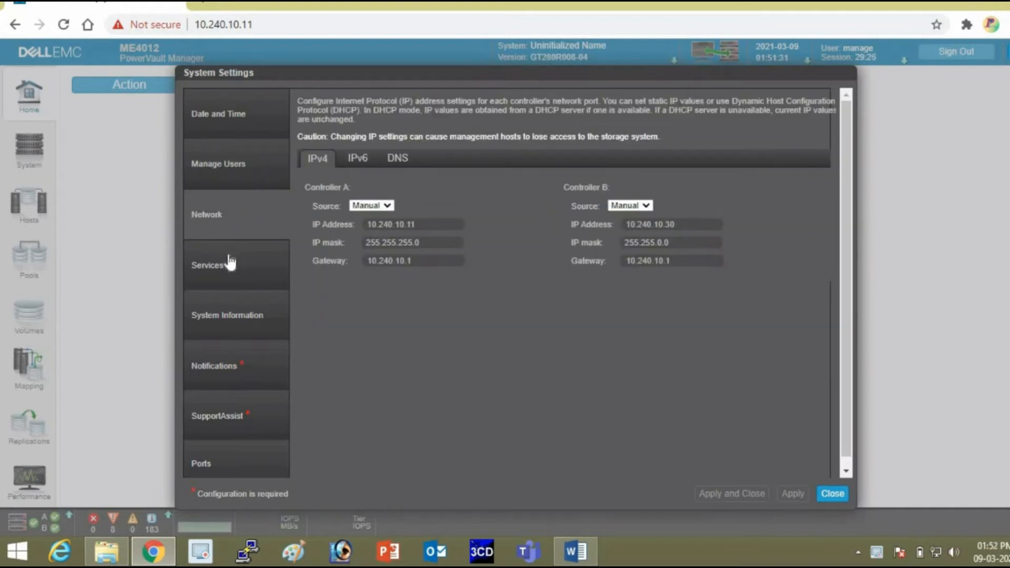
pyautogui.click(231, 263)
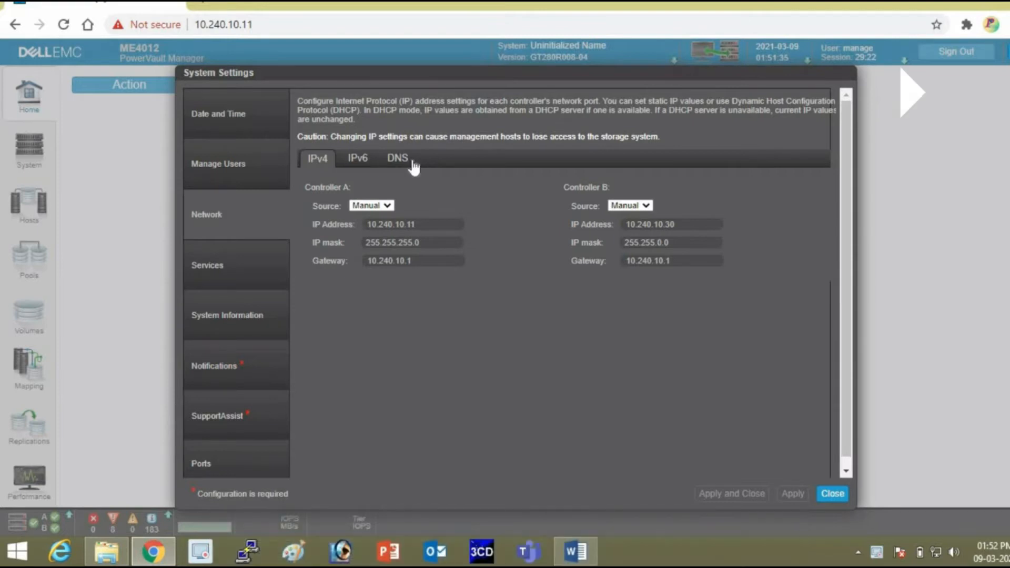
pyautogui.click(399, 159)
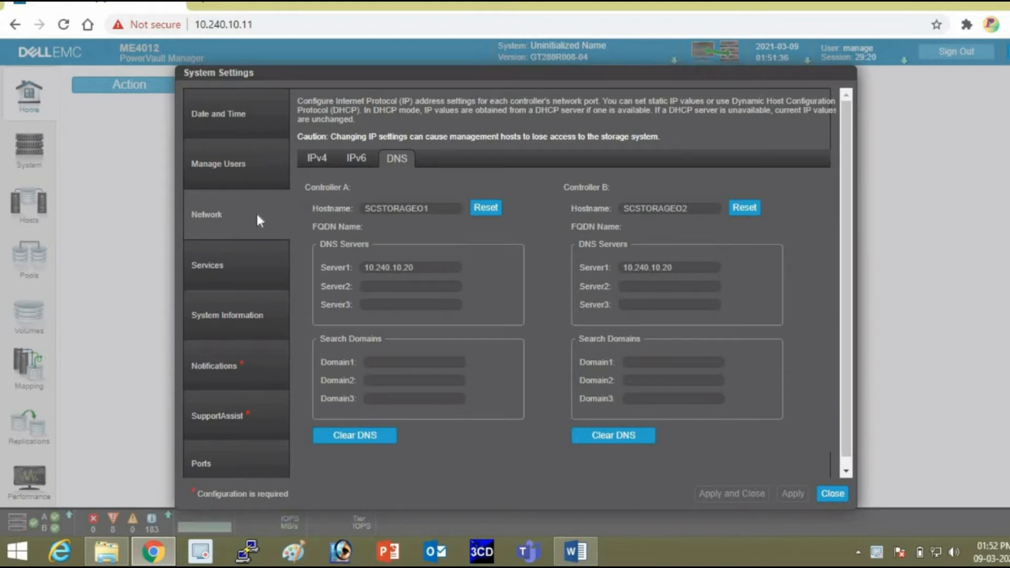
# Move from Services to the System Information page.
pyautogui.click(229, 256)
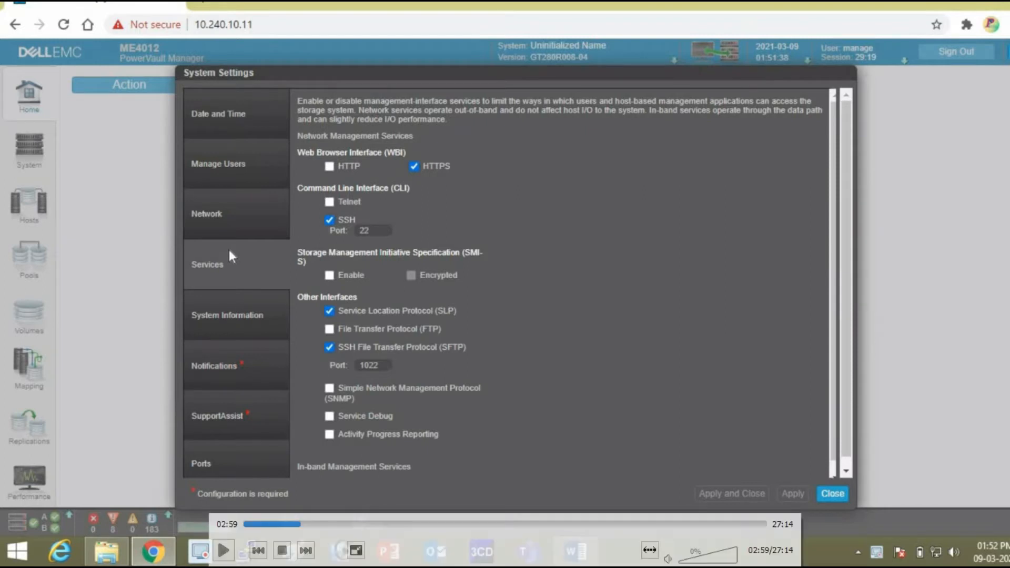
pyautogui.click(247, 319)
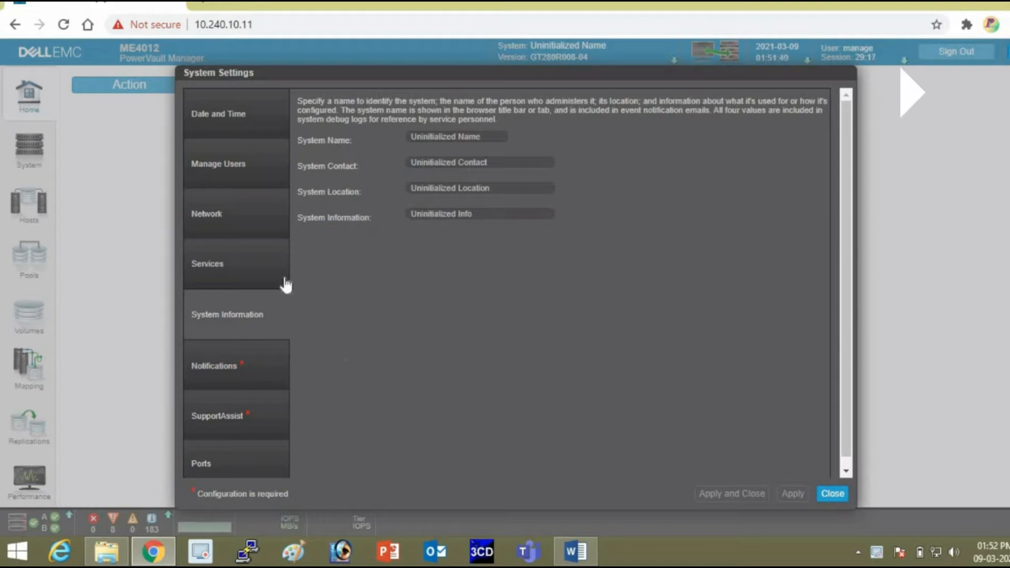
# Check Controller A's hostname on the Network page, then return to System Information.
pyautogui.press('Tab')
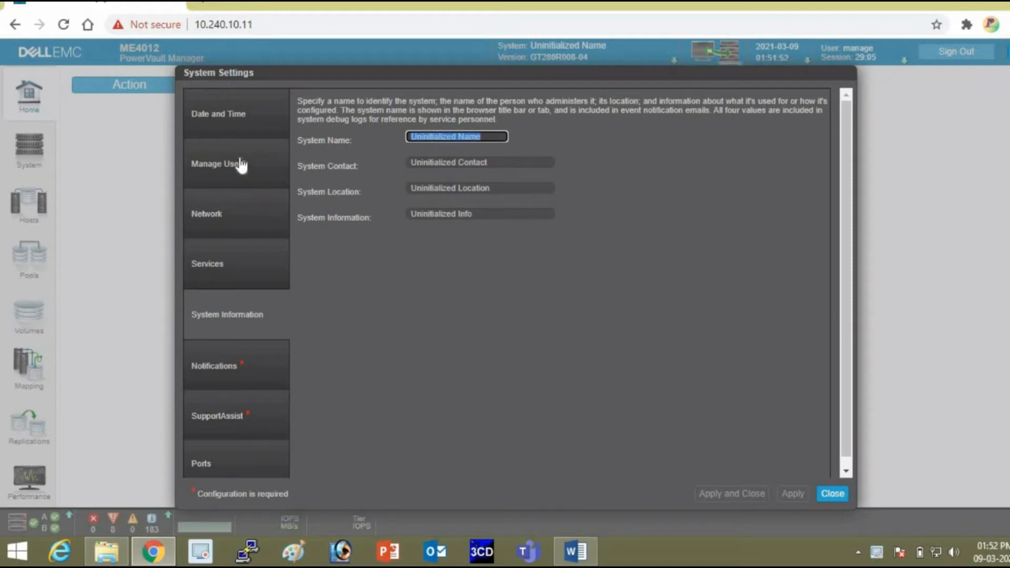
pyautogui.click(228, 227)
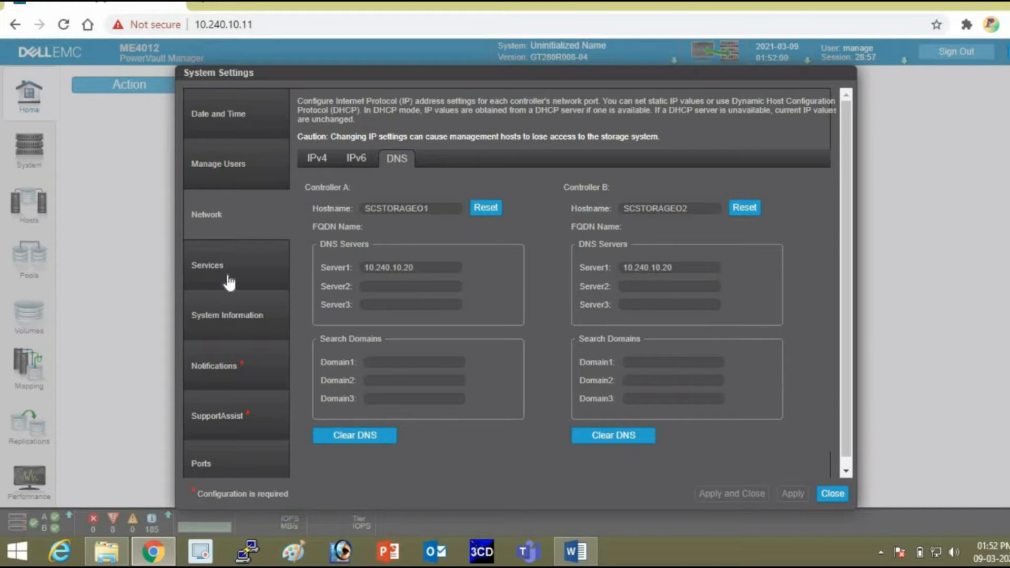
pyautogui.moveTo(441, 209); pyautogui.dragTo(279, 194)
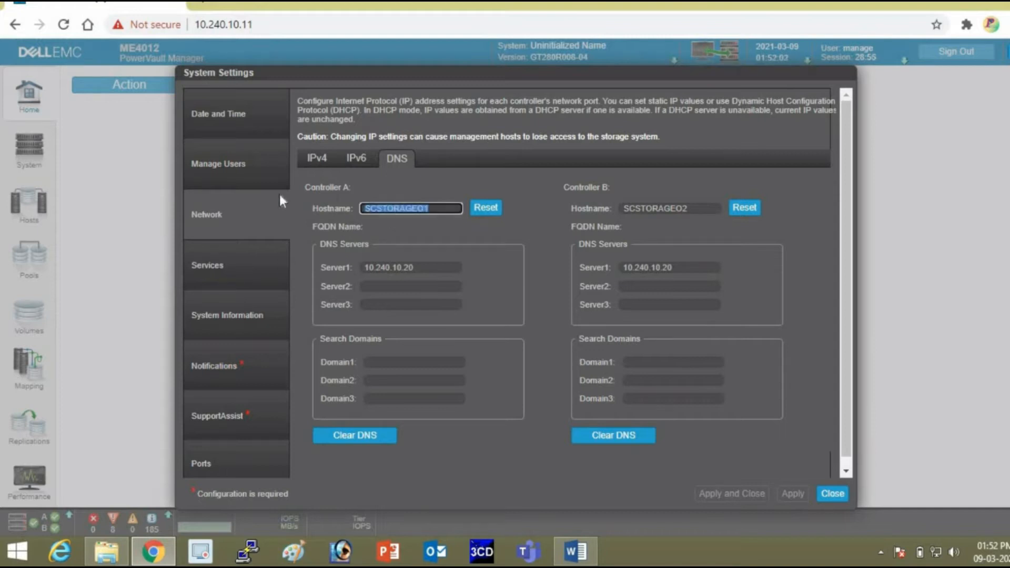
pyautogui.click(241, 270)
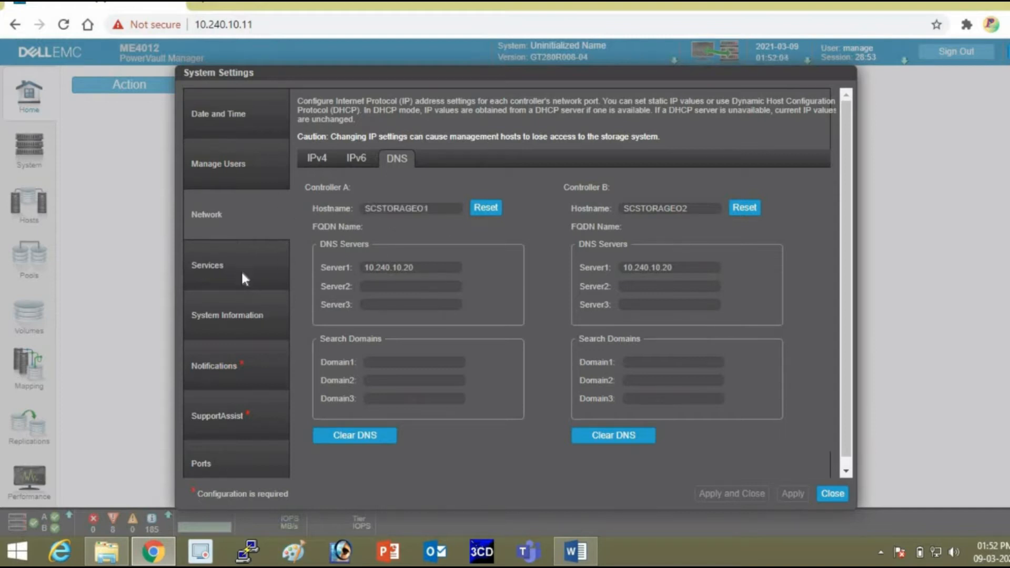
pyautogui.click(231, 314)
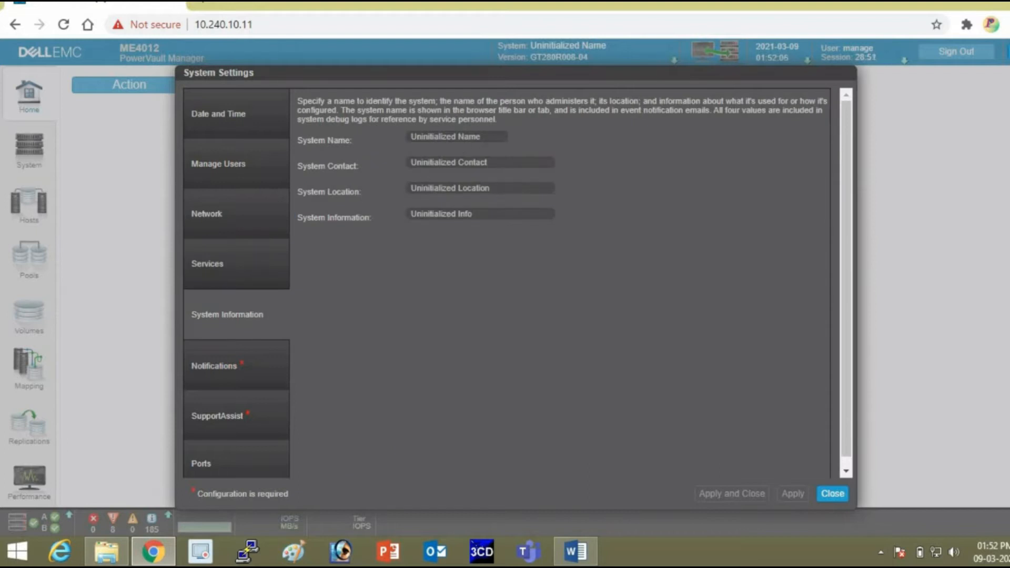
# Set the System Name to SCSTORAGE01.
pyautogui.tripleClick(457, 137)
pyautogui.write('SCSTORAGE01')
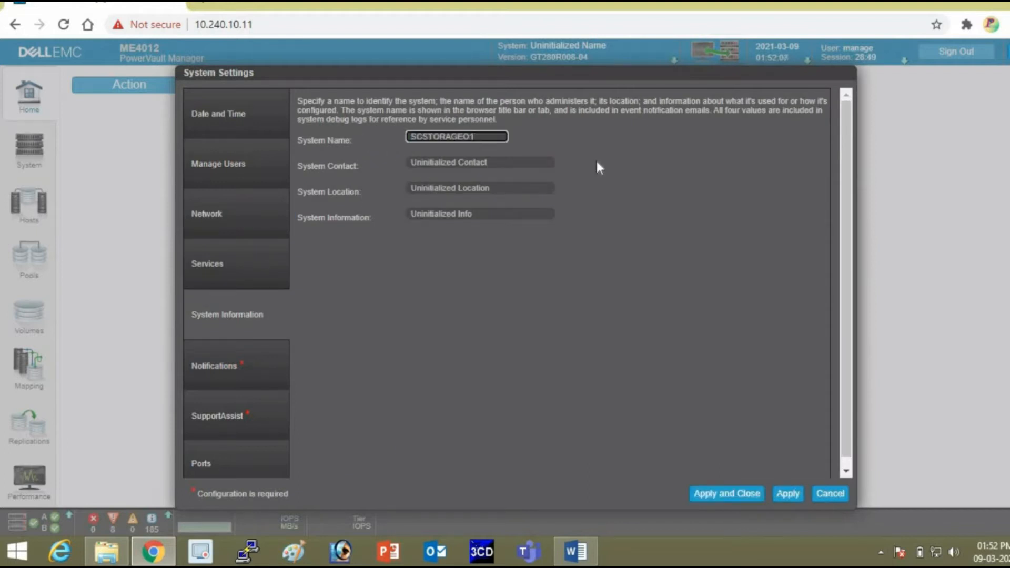
pyautogui.press('BackSpace')
pyautogui.press('BackSpace')
pyautogui.press('Tab')
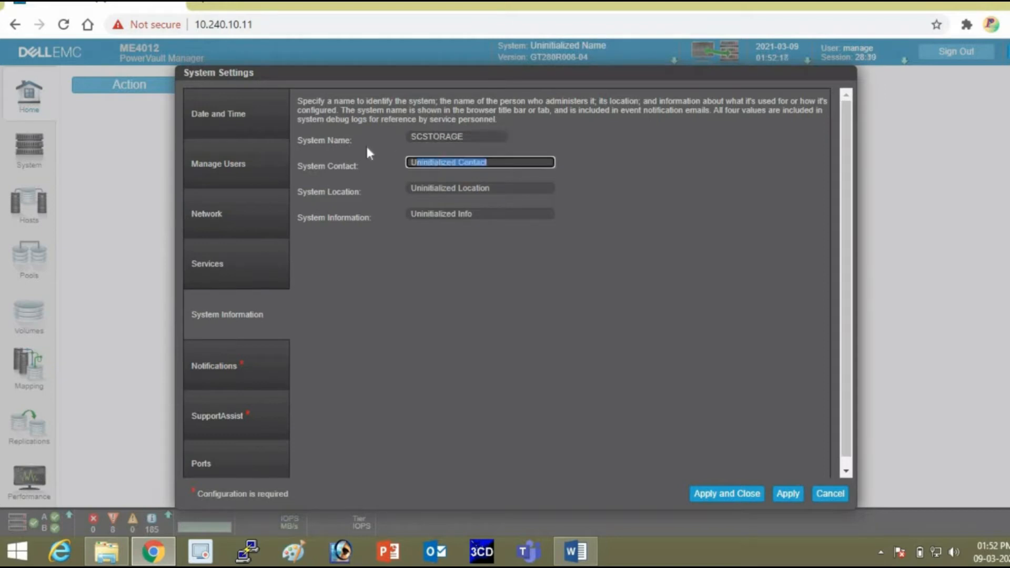
pyautogui.click(476, 136)
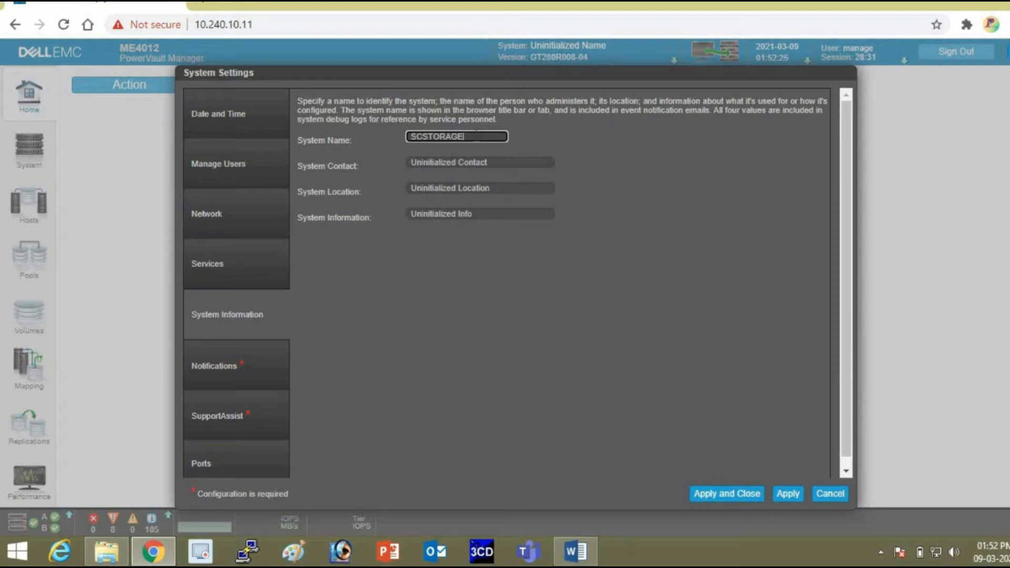
pyautogui.write('01')
# Set Location to Noida and System Information to MEStorage, leaving the contact unchanged.
pyautogui.click(508, 162)
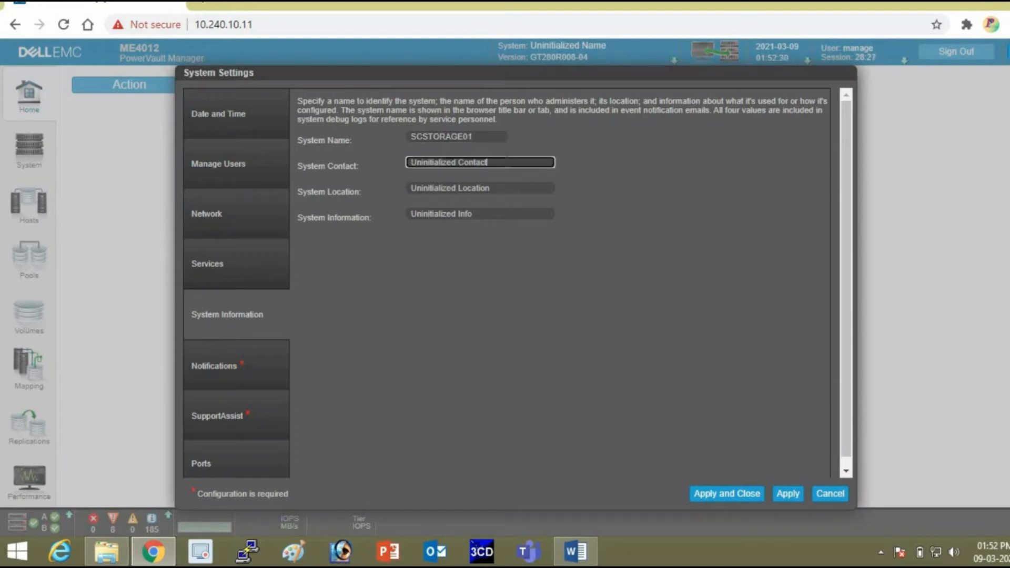
pyautogui.moveTo(500, 163); pyautogui.dragTo(387, 156)
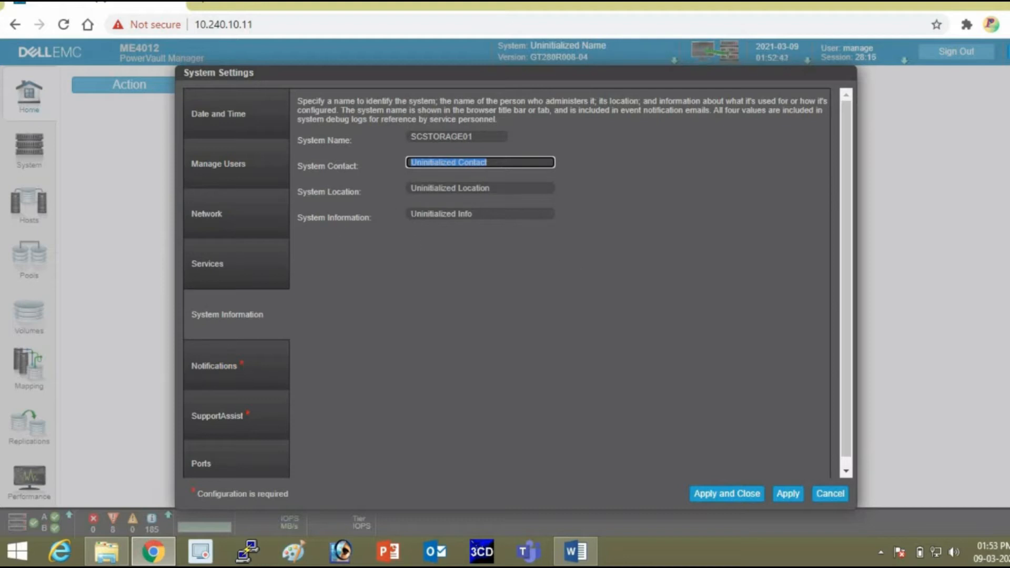
pyautogui.press('Tab')
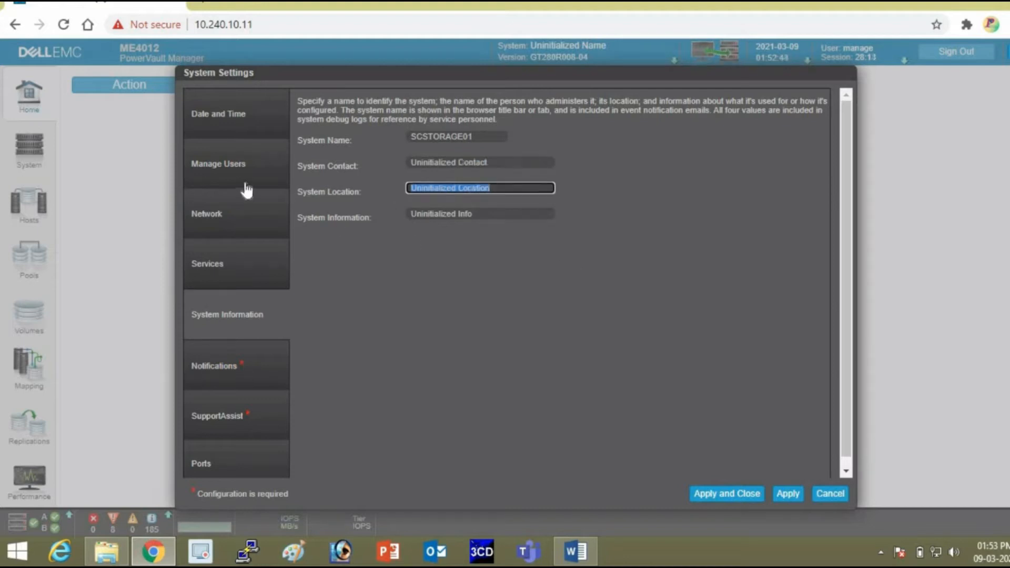
pyautogui.write('Noil')
pyautogui.write('dal')
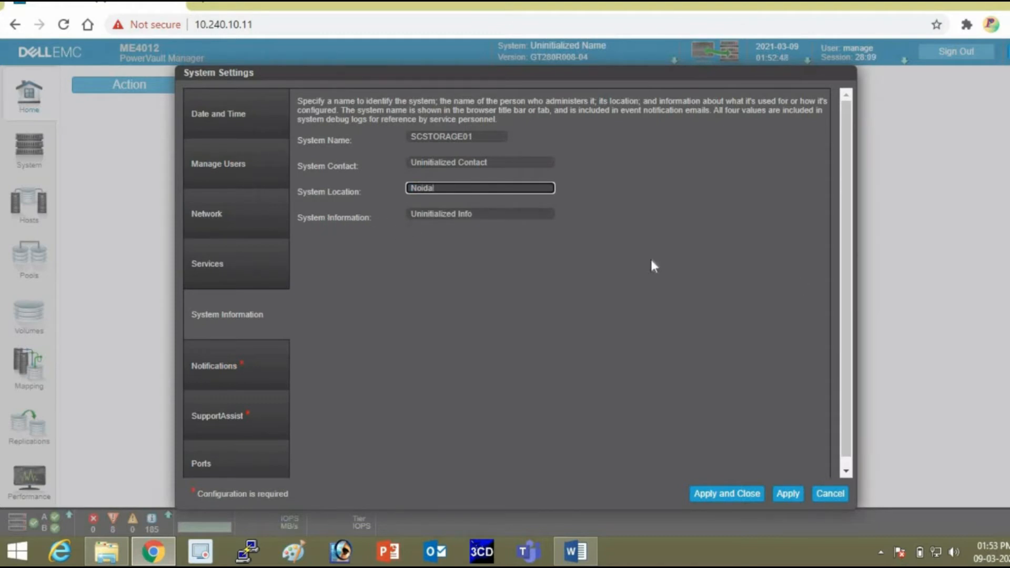
pyautogui.press('Tab')
pyautogui.write('Storage')
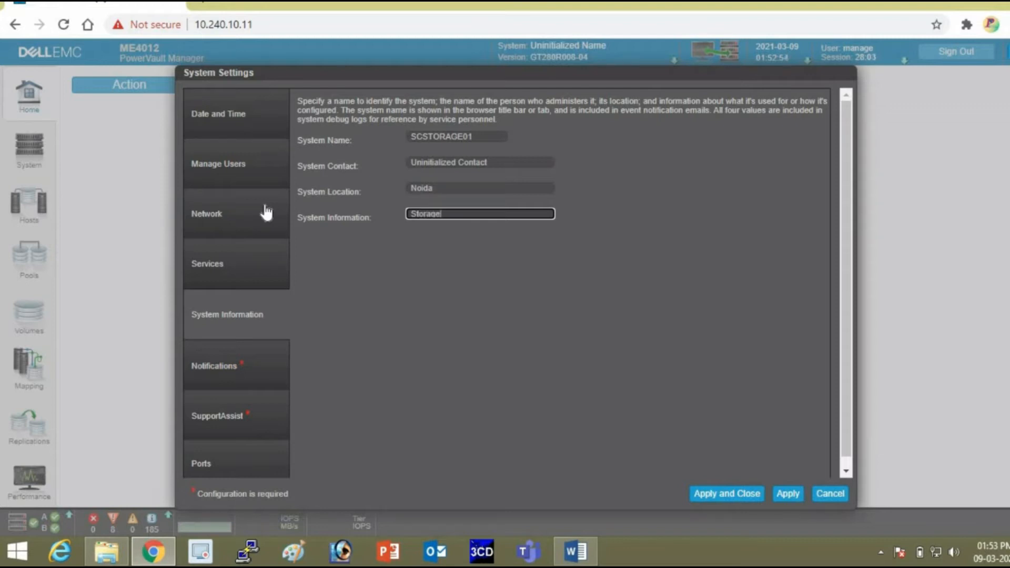
pyautogui.write('Me')
pyautogui.press('BackSpace')
# Finish the MEStorage entry and bring up the Notifications email settings.
pyautogui.write('E')
pyautogui.click(232, 360)
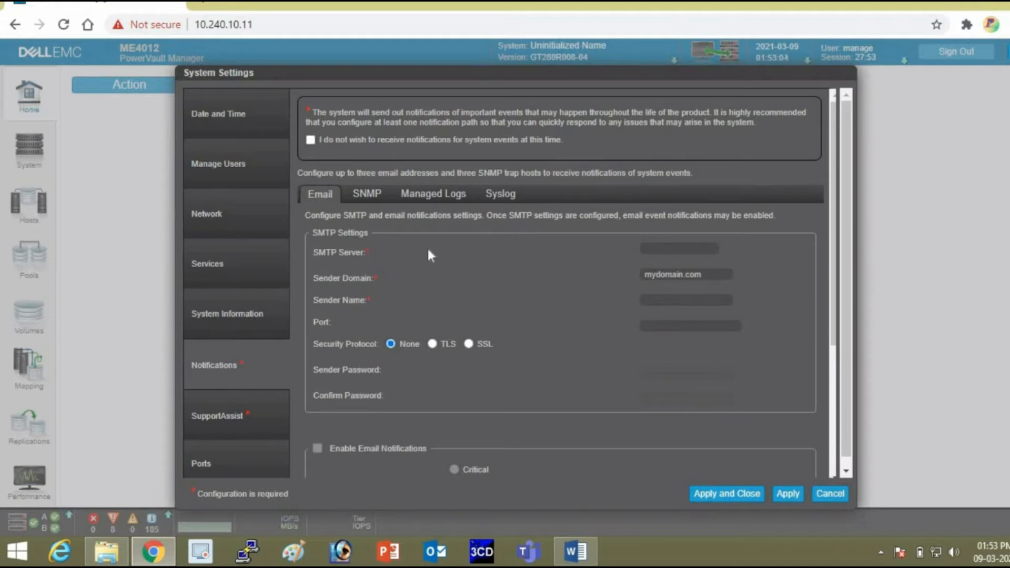
pyautogui.click(678, 248)
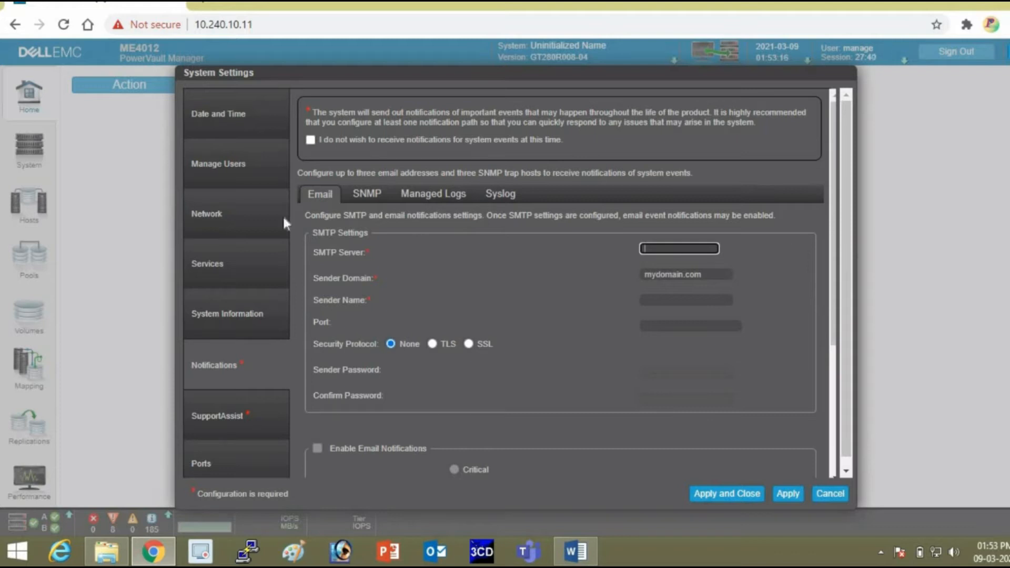
# Tick 'I do not wish to receive notifications' and confirm skipping notification setup.
pyautogui.click(311, 140)
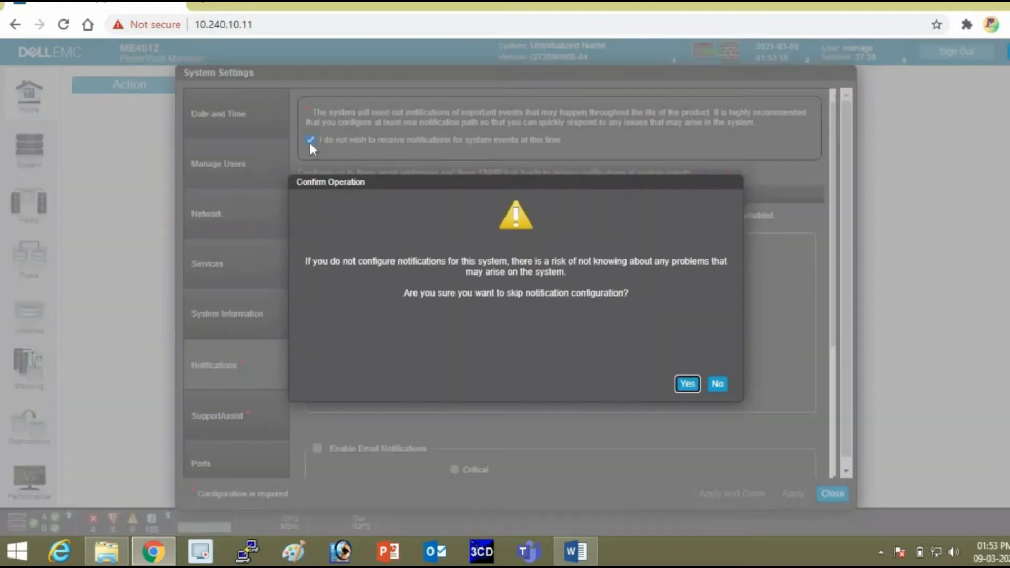
pyautogui.click(685, 385)
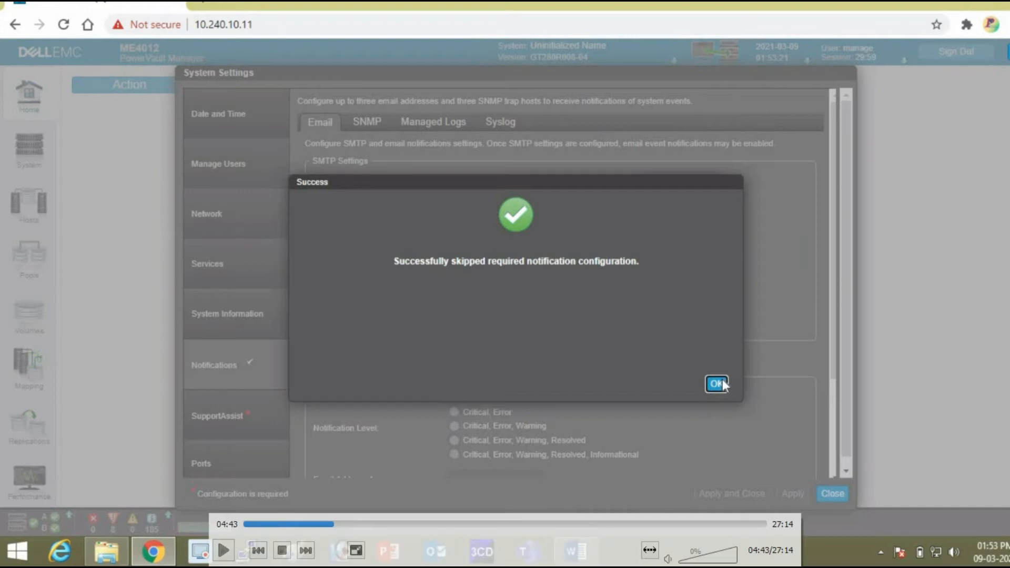
pyautogui.click(716, 384)
# Skip SupportAssist by acknowledging the opt-out, then close System Settings and return Home.
pyautogui.click(237, 420)
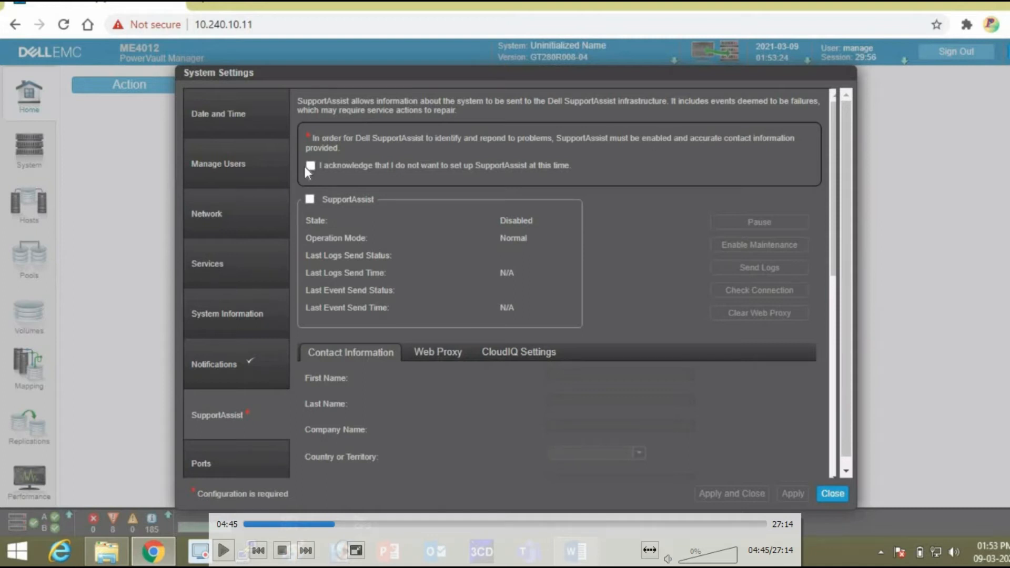
pyautogui.click(307, 166)
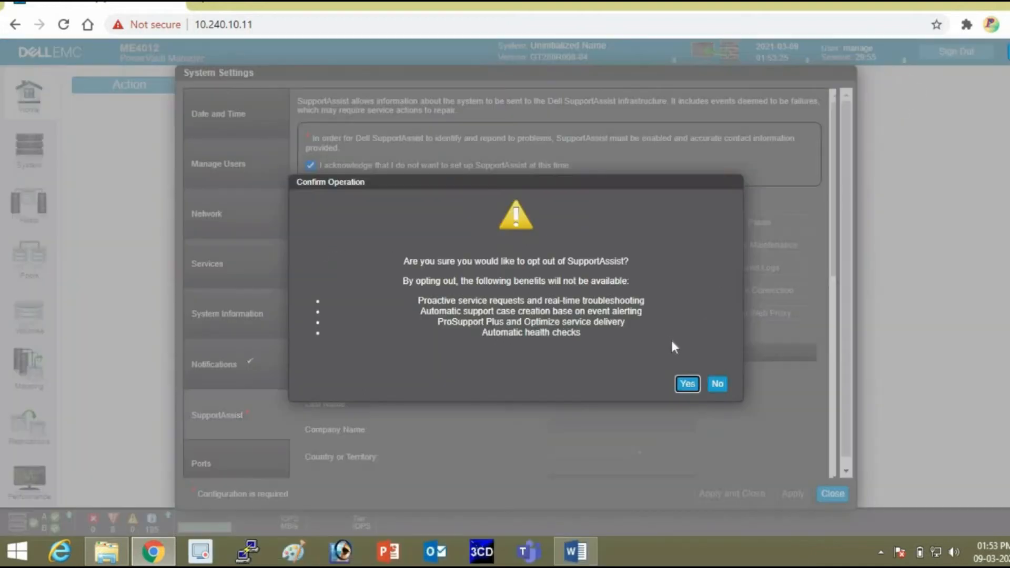
pyautogui.click(687, 384)
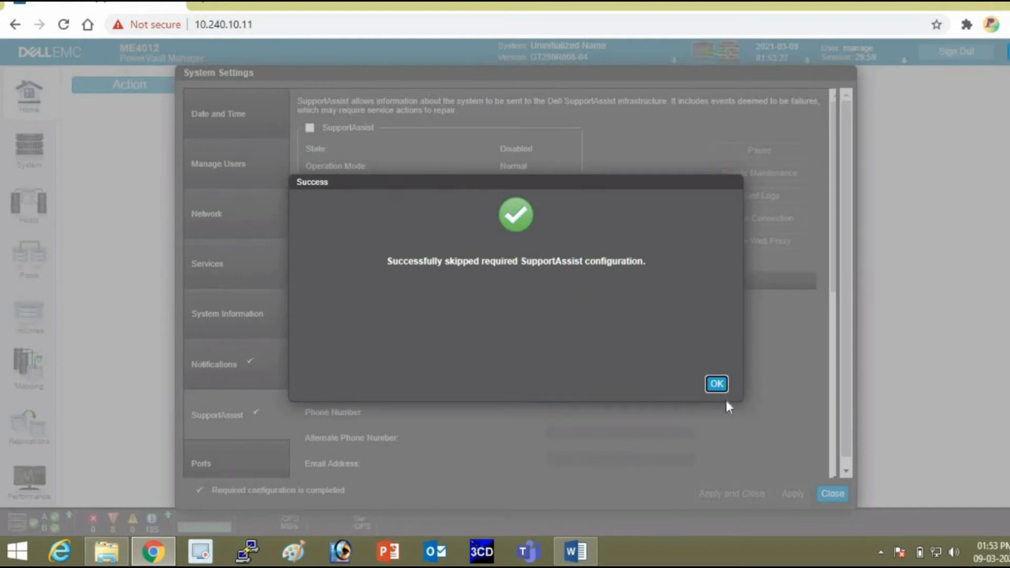
pyautogui.click(716, 383)
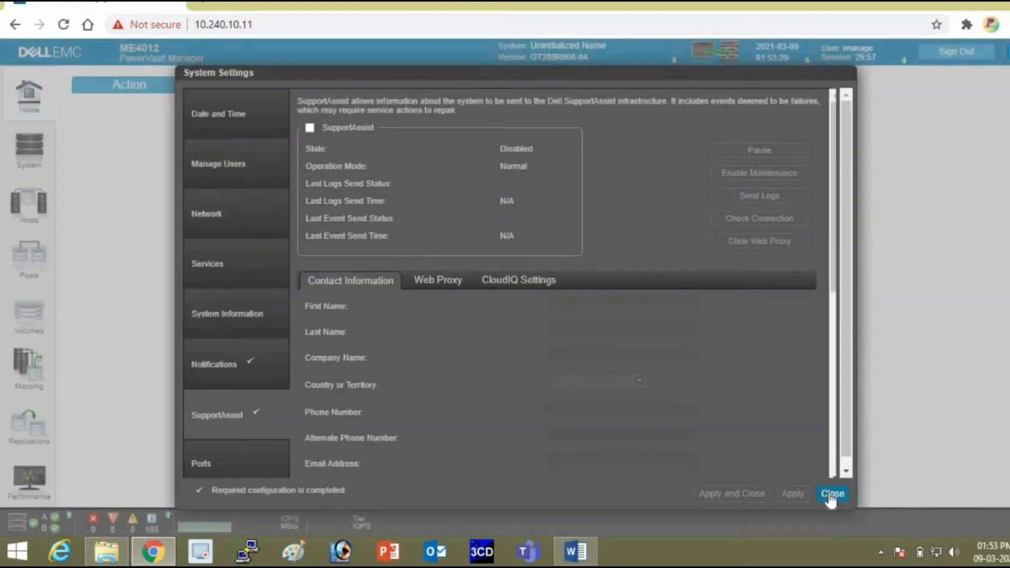
pyautogui.click(831, 494)
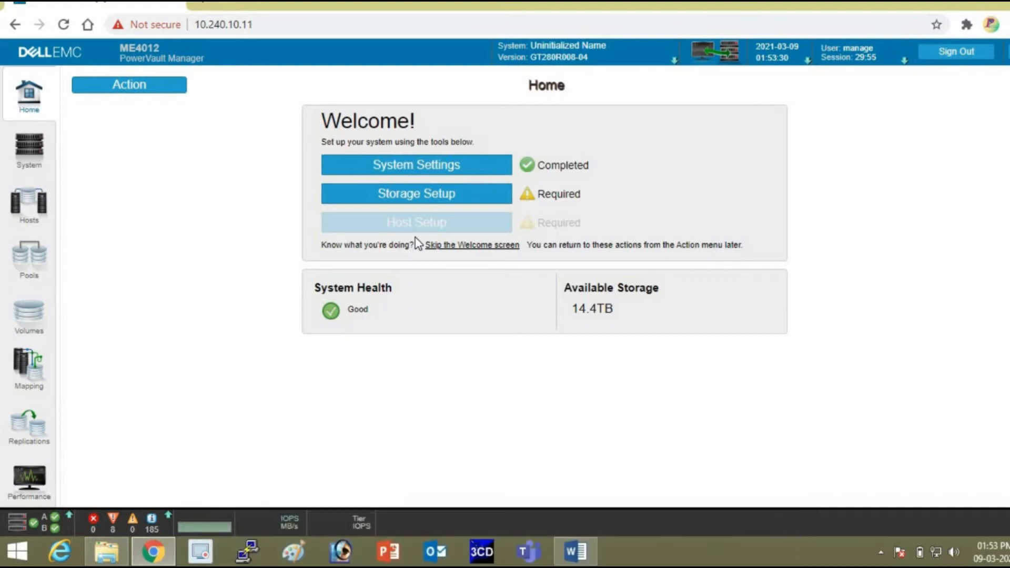
# Launch the Storage Setup wizard from the Home page and choose Virtual storage.
pyautogui.click(406, 194)
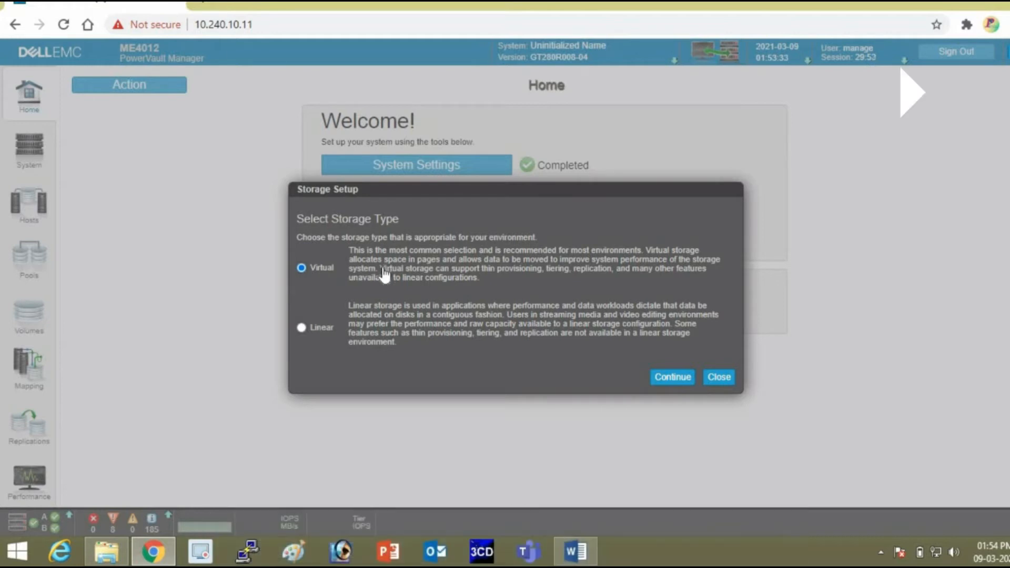
# Accept Virtual storage, create the recommended virtual pool A, and dismiss the success message.
pyautogui.click(671, 377)
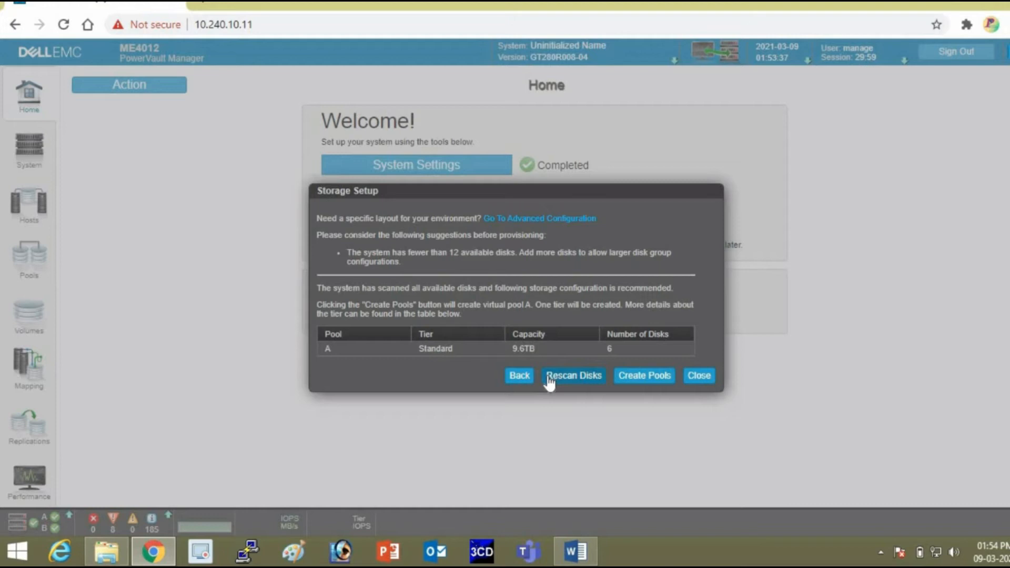
pyautogui.click(655, 377)
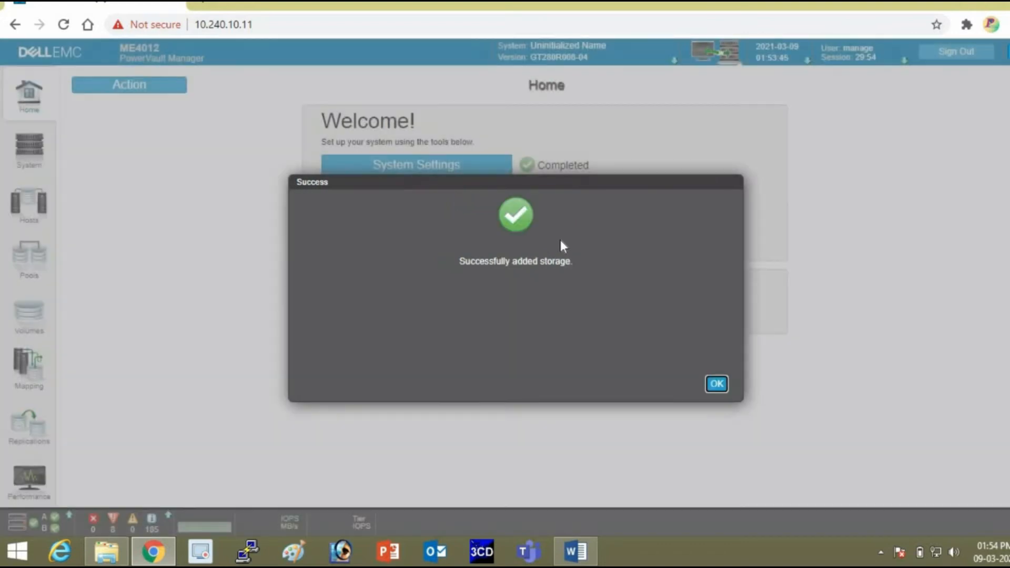
pyautogui.click(717, 383)
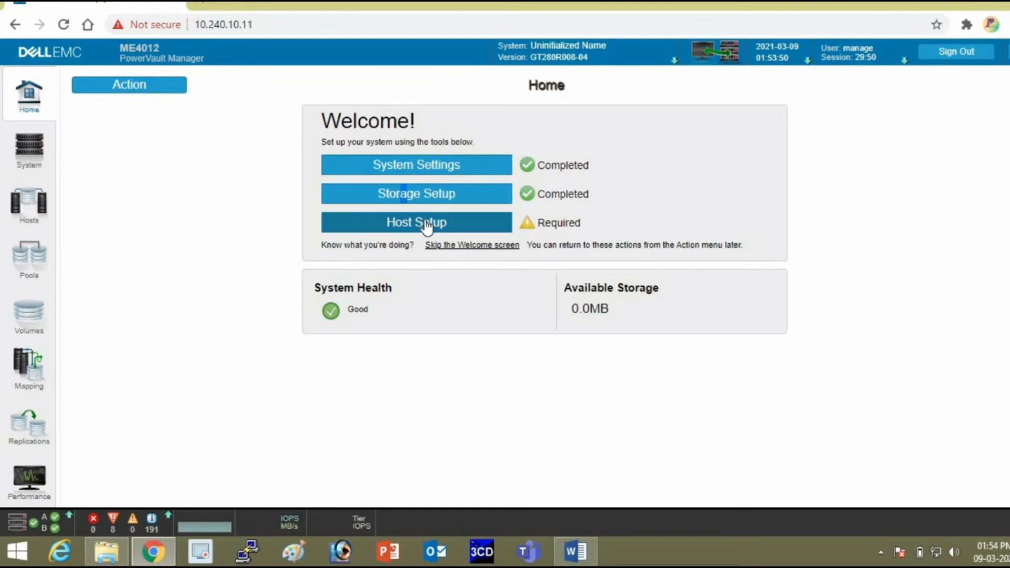
# Start Host Setup, then cancel the wizard to view the enclosure's front view.
pyautogui.click(373, 224)
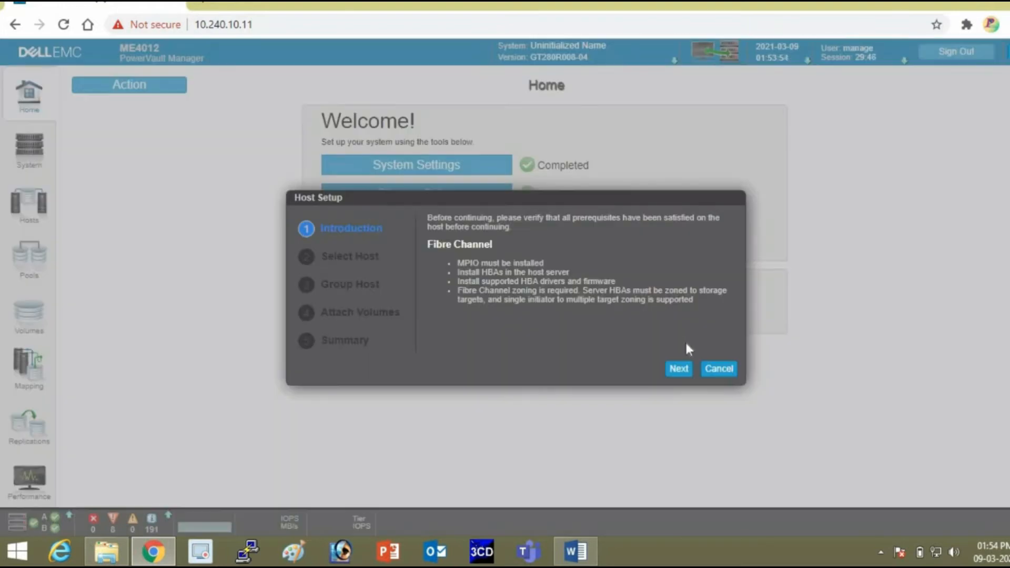
pyautogui.click(718, 369)
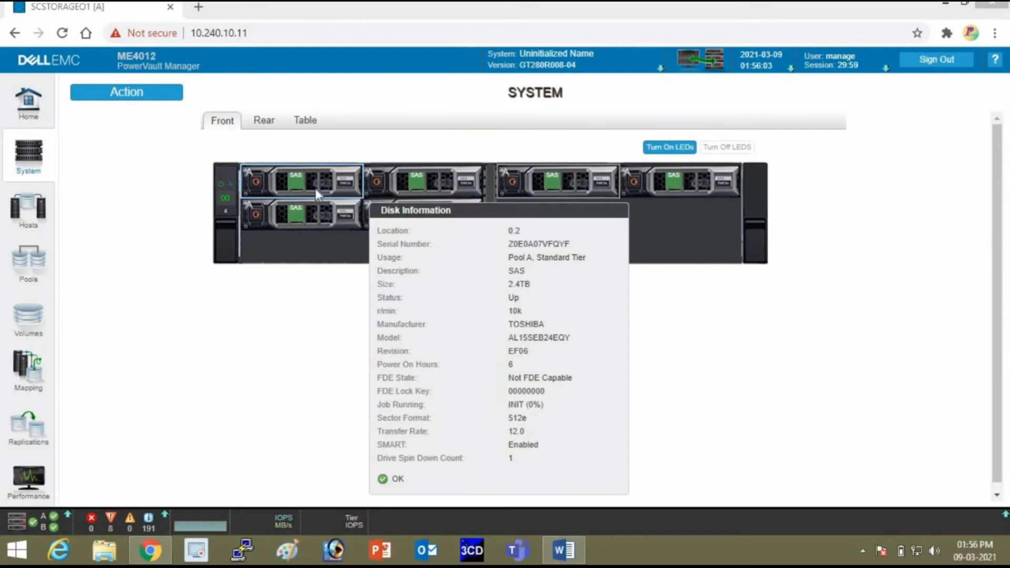
# Show the Hosts page listing the four discovered, unmapped FC initiators.
pyautogui.click(29, 216)
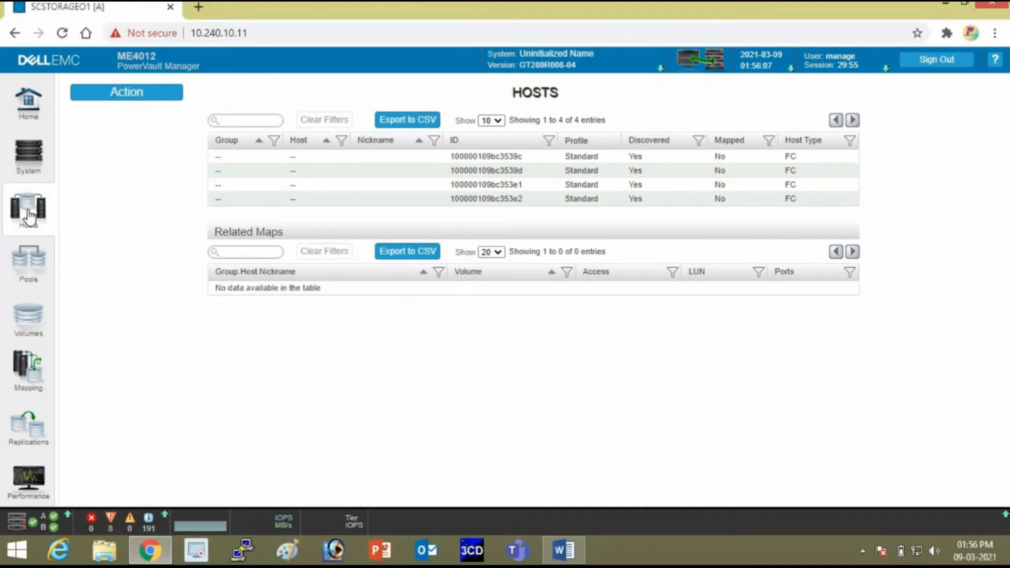
# Go to System, then Pools to view 9.5TB virtual pool A.
pyautogui.click(29, 158)
pyautogui.click(25, 268)
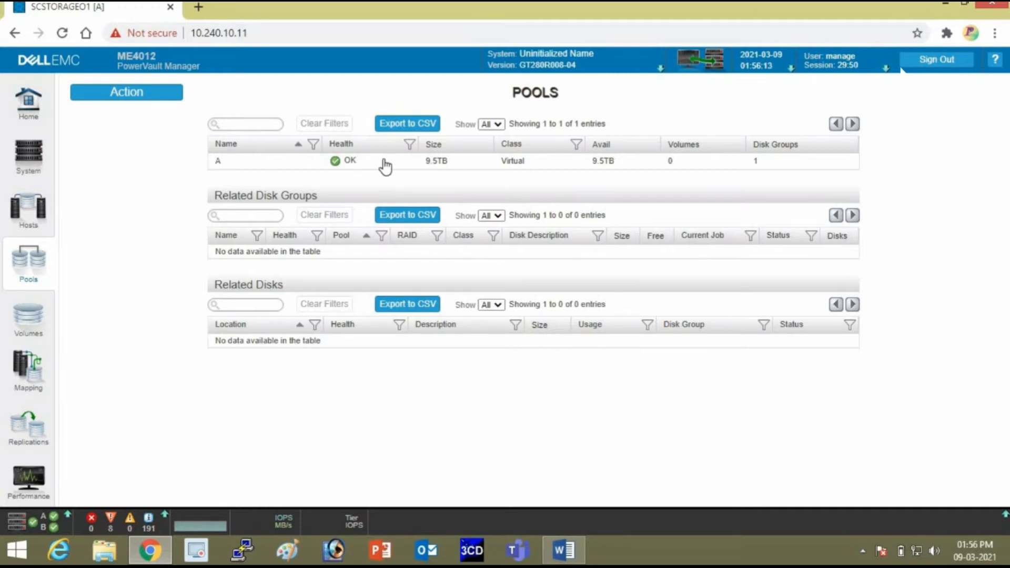
# List the six 2400.4GB SAS disks in pool A's RAID6 disk group dgA01 and open pool A's actions.
pyautogui.click(323, 166)
pyautogui.rightClick(323, 164)
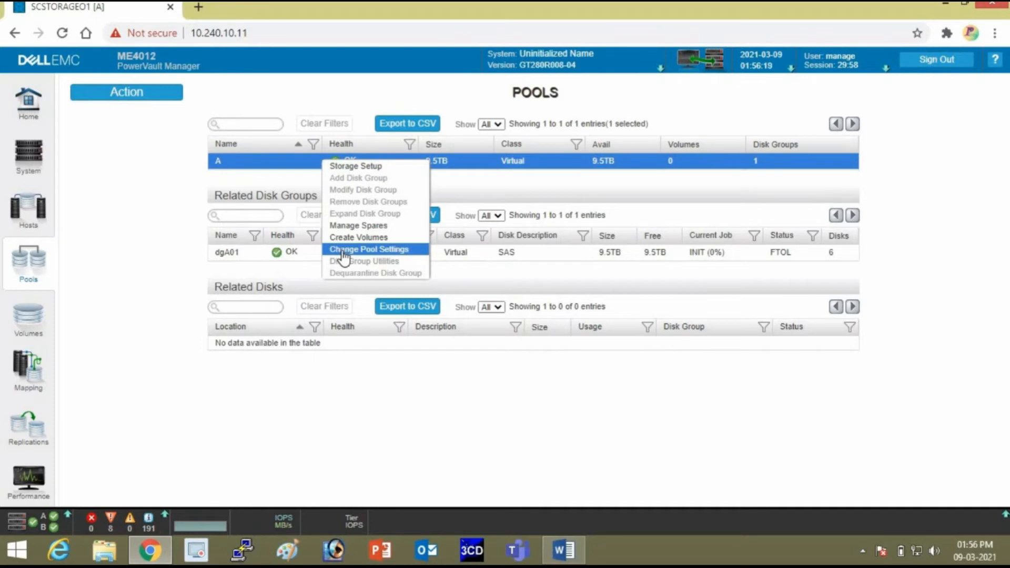
pyautogui.click(245, 258)
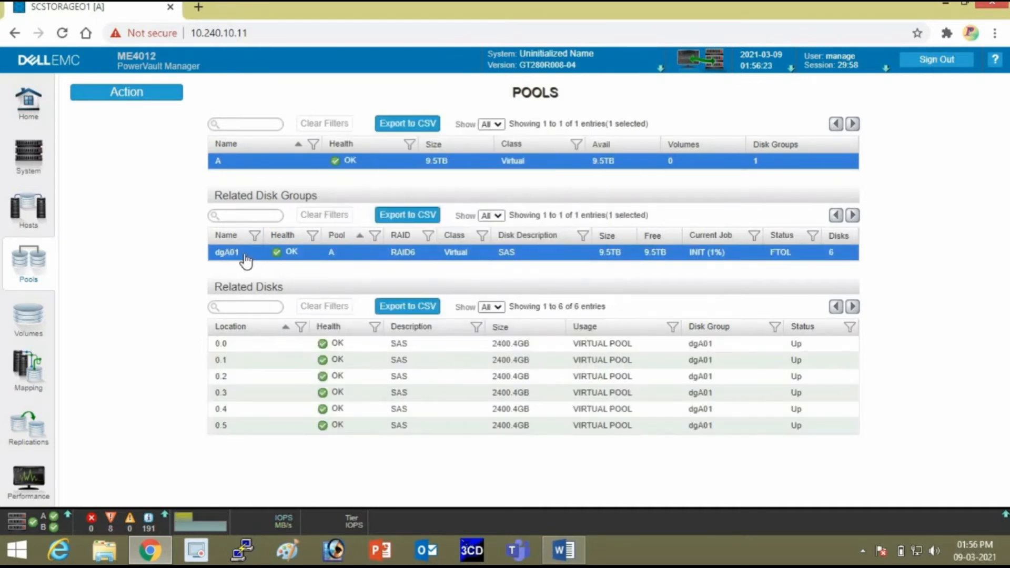
pyautogui.rightClick(225, 167)
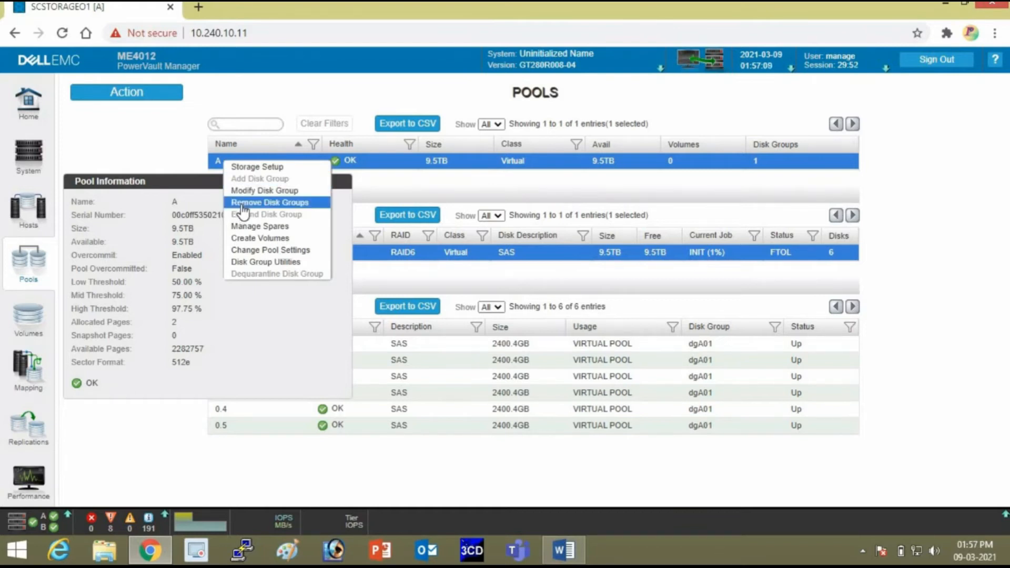
# Remove disk group dgA01, confirm it, then revisit Volumes and Pools.
pyautogui.click(243, 203)
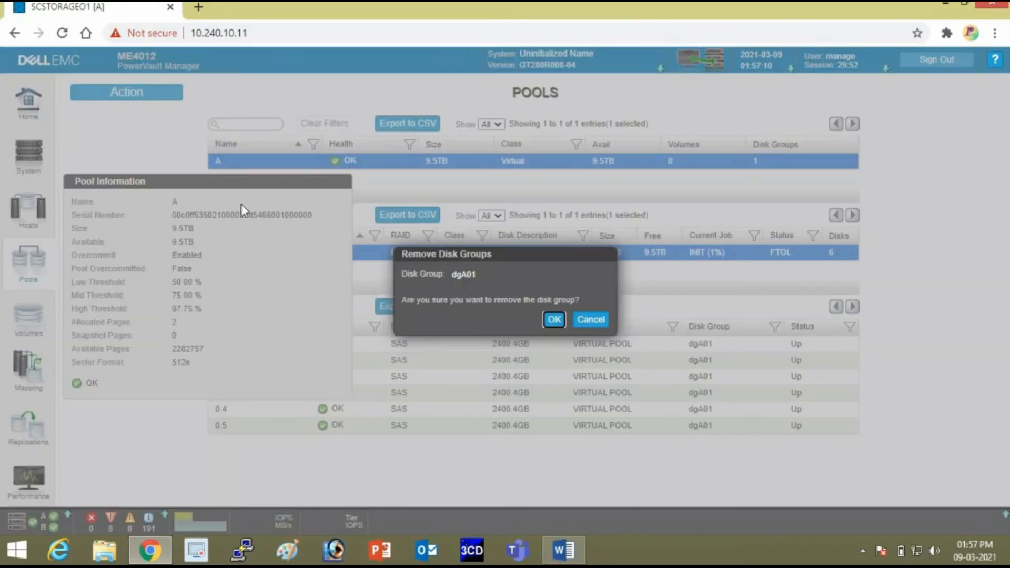
pyautogui.click(555, 318)
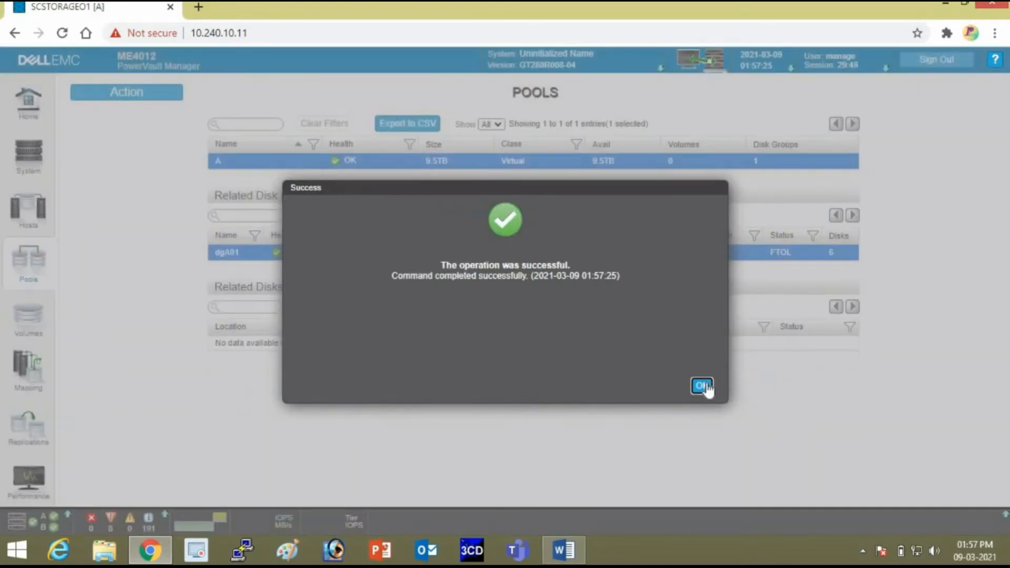
pyautogui.click(703, 387)
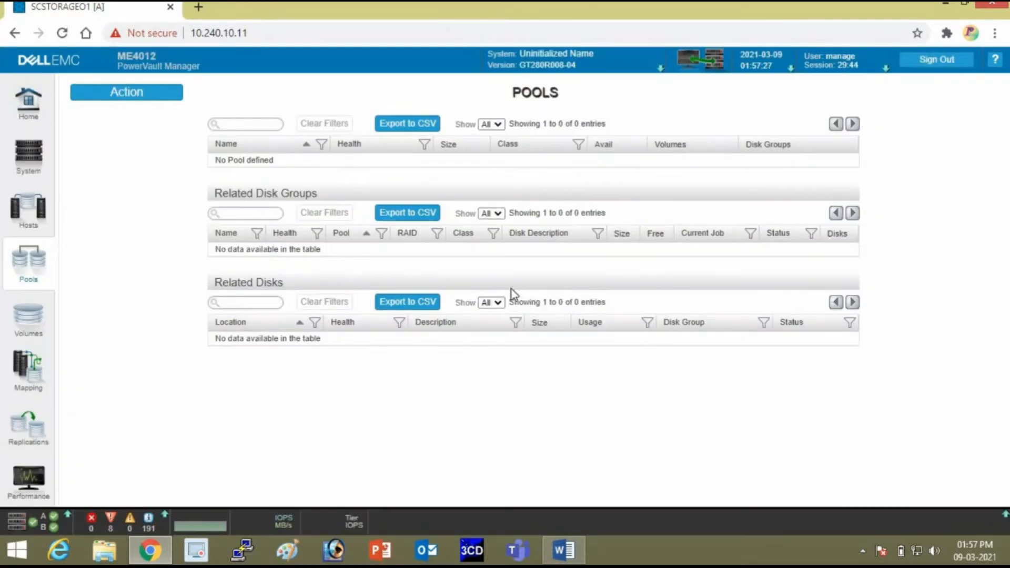
pyautogui.click(42, 321)
pyautogui.click(33, 270)
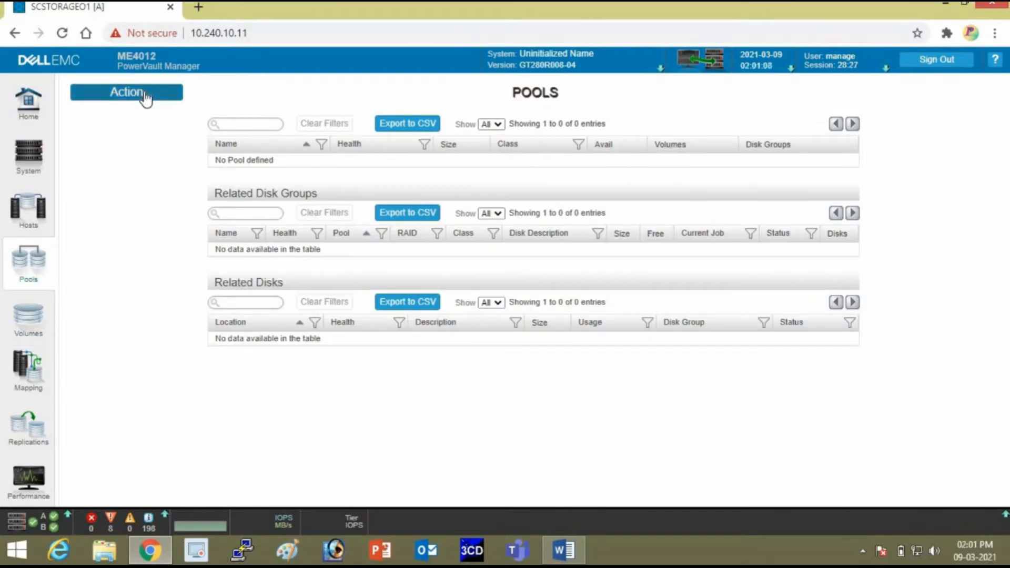
# Add RAID-5 disk group DS01 from the slot 0–2 disks to form pool A.
pyautogui.click(144, 94)
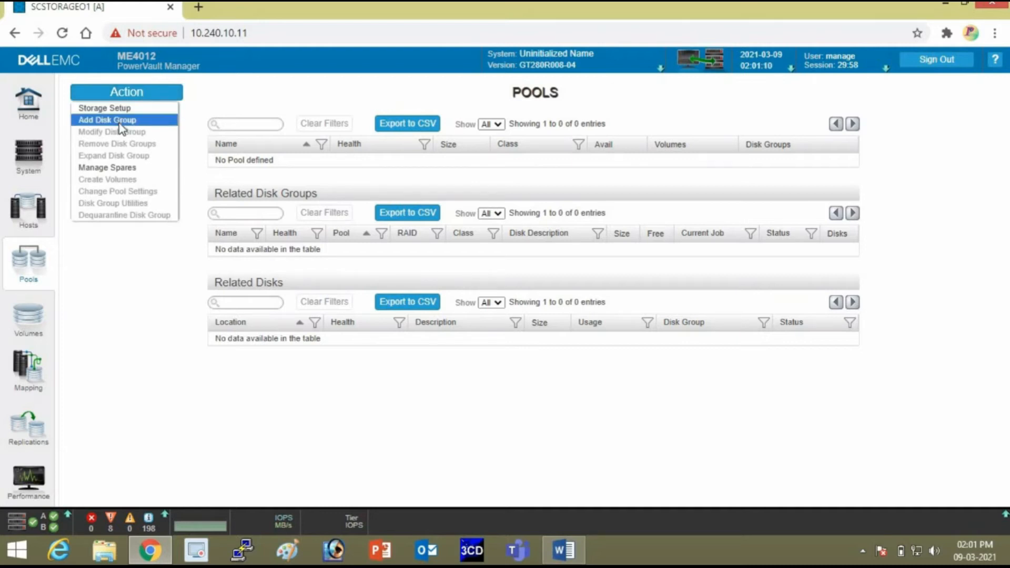
pyautogui.click(122, 128)
pyautogui.click(672, 150)
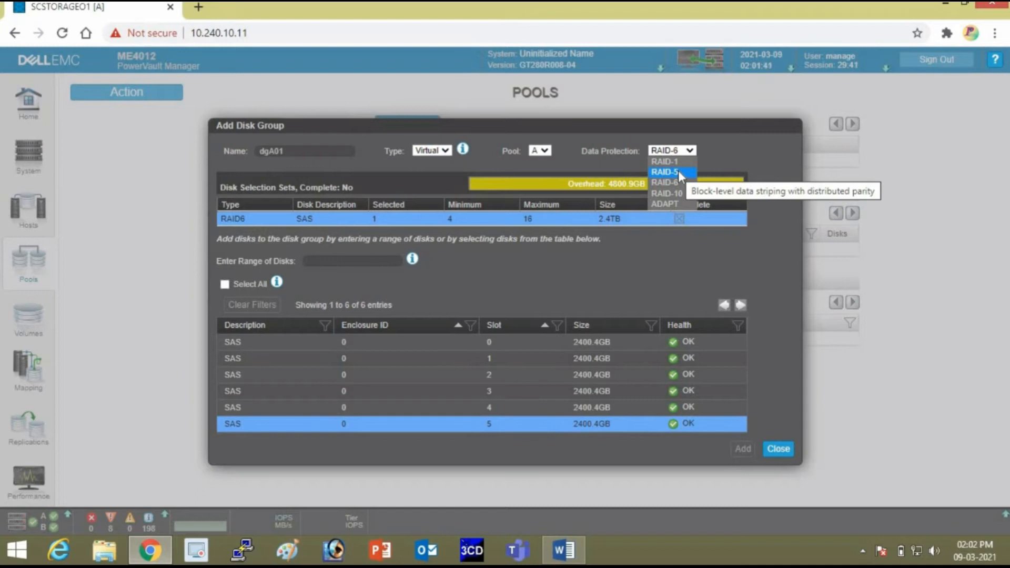
pyautogui.click(677, 171)
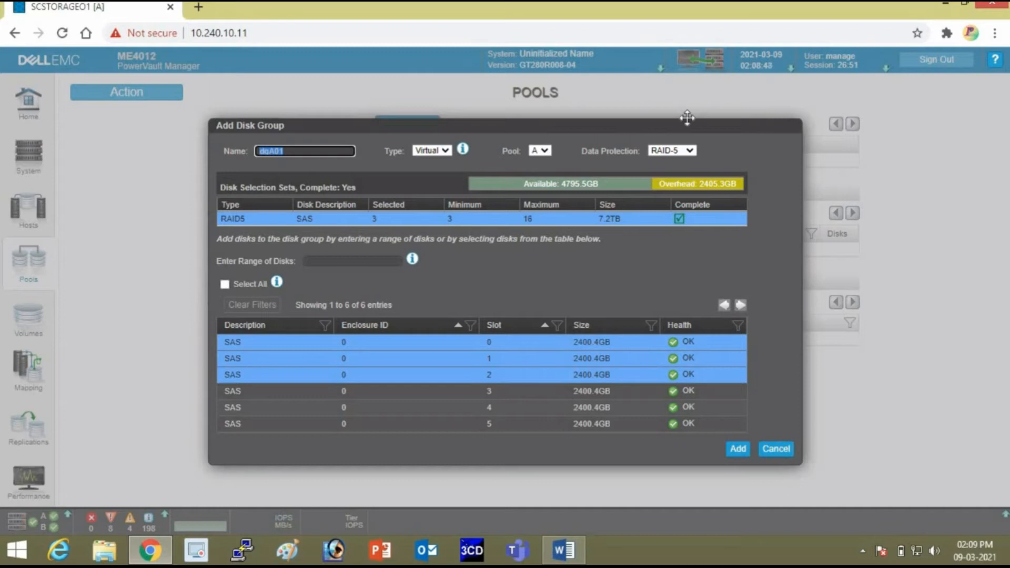
pyautogui.write('DS')
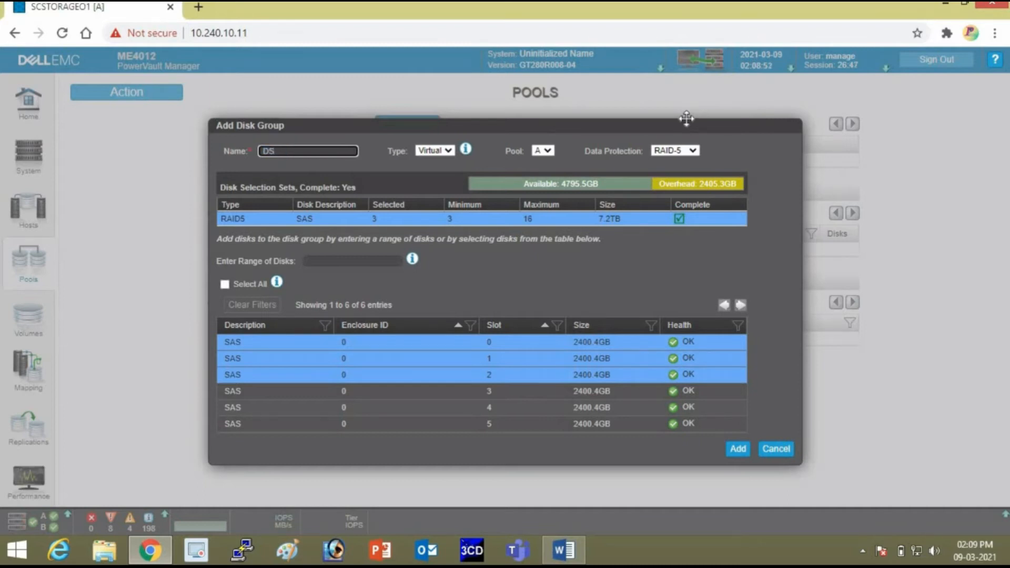
pyautogui.write('01')
pyautogui.click(739, 449)
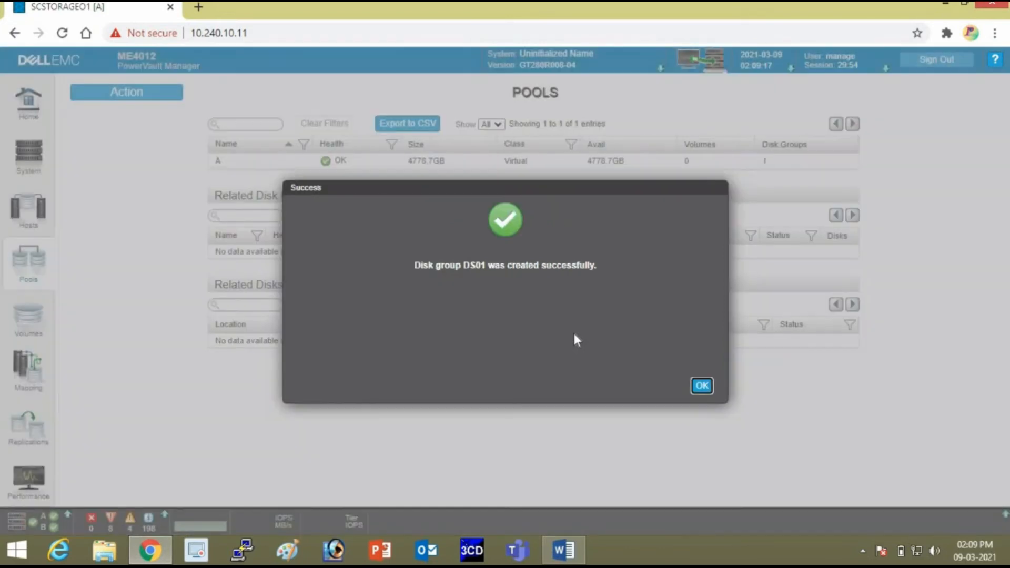
# Start a second RAID-5 disk group using the slot 3–5 disks.
pyautogui.click(702, 387)
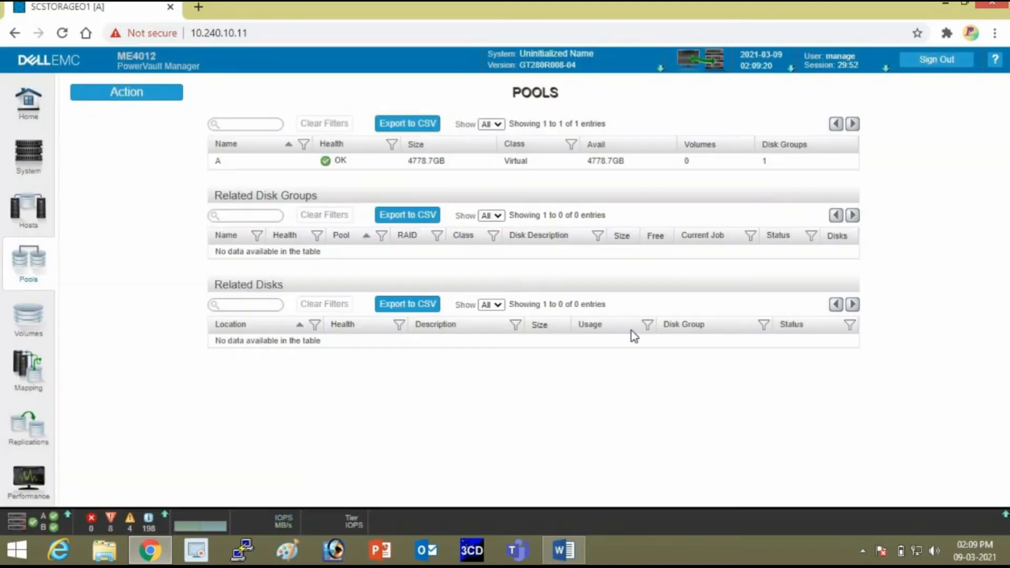
pyautogui.click(127, 93)
pyautogui.click(129, 120)
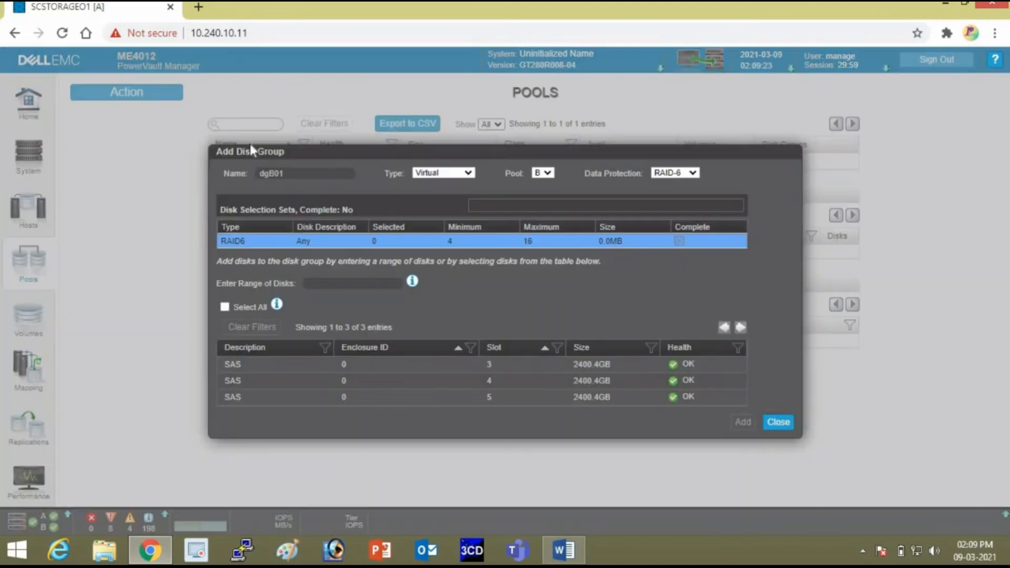
pyautogui.click(393, 367)
pyautogui.click(397, 381)
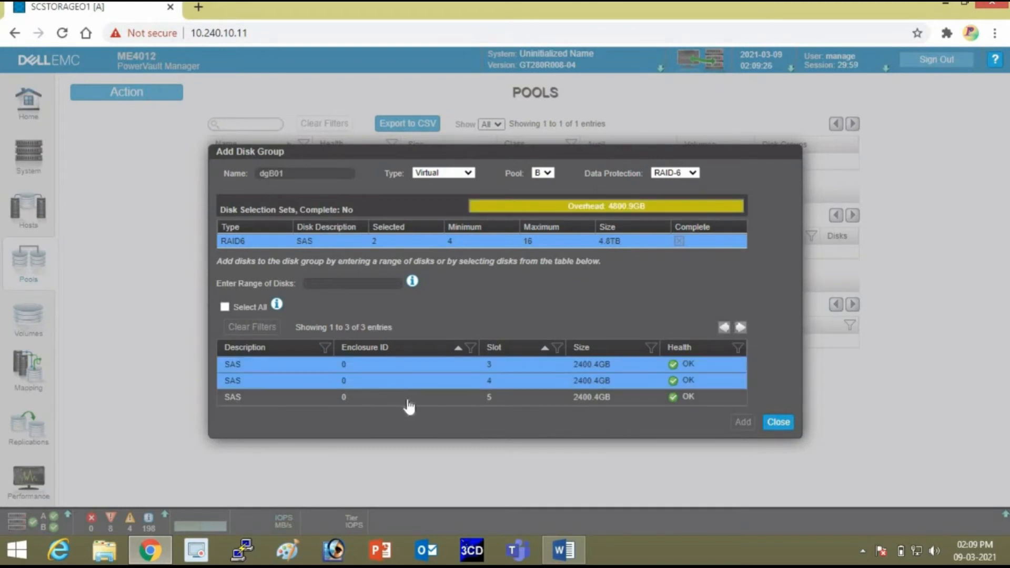
pyautogui.click(406, 399)
pyautogui.click(682, 176)
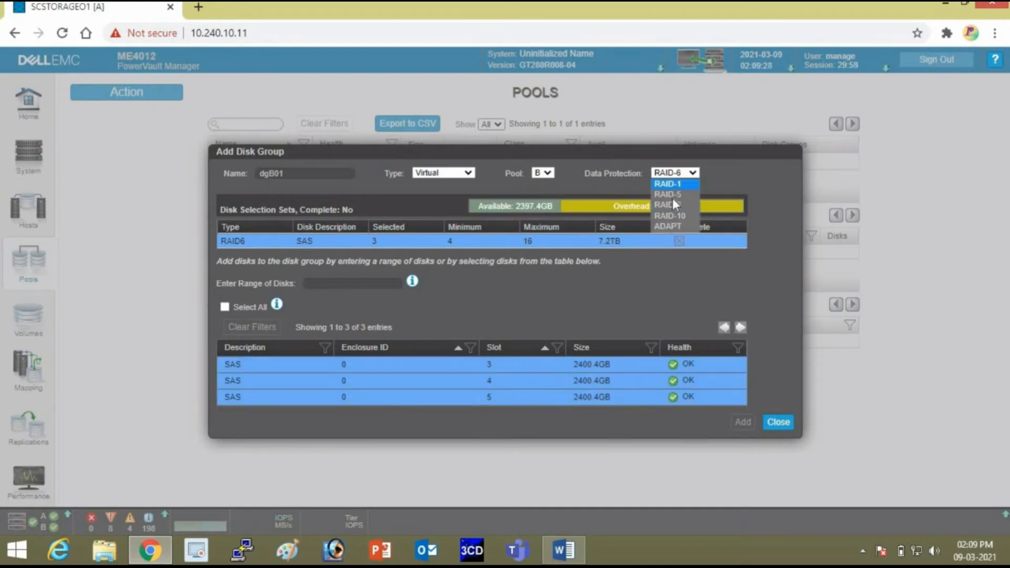
pyautogui.click(673, 196)
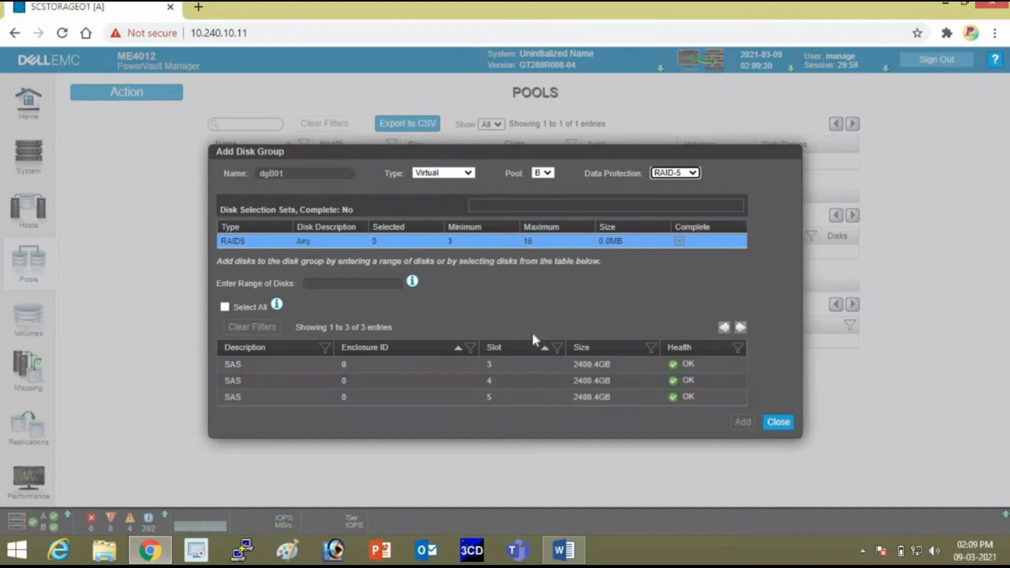
pyautogui.click(486, 368)
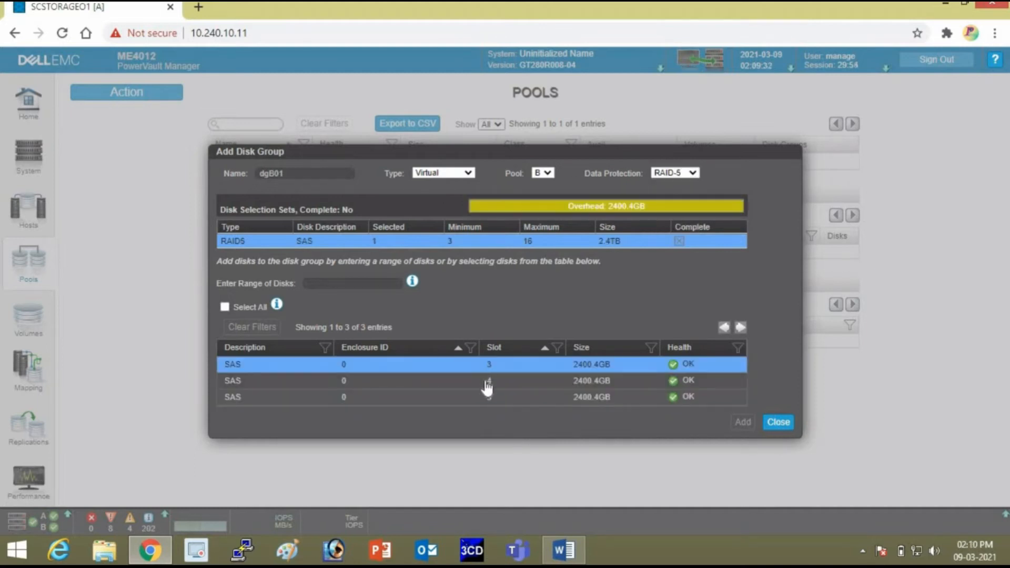
pyautogui.click(485, 381)
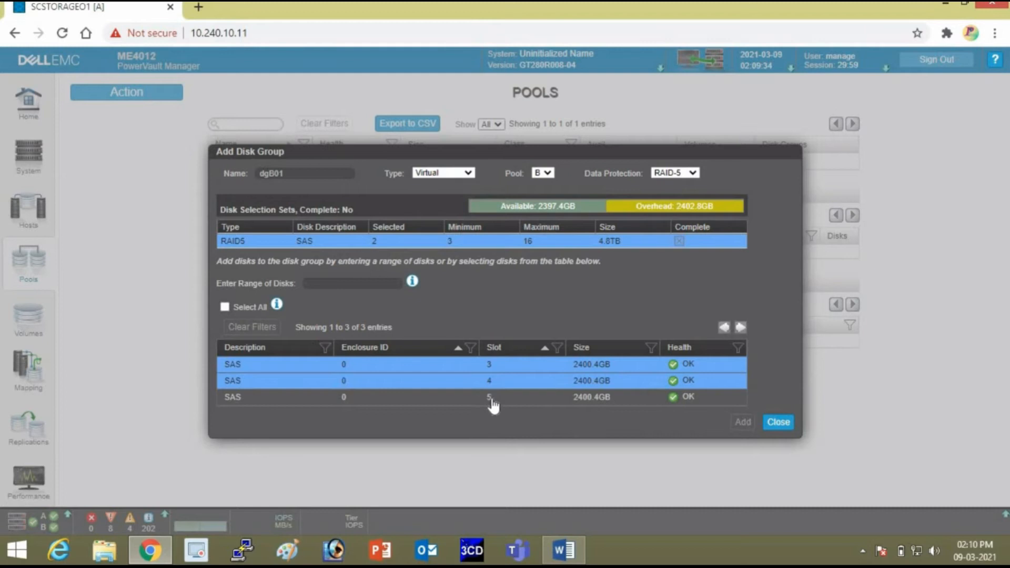
pyautogui.click(491, 400)
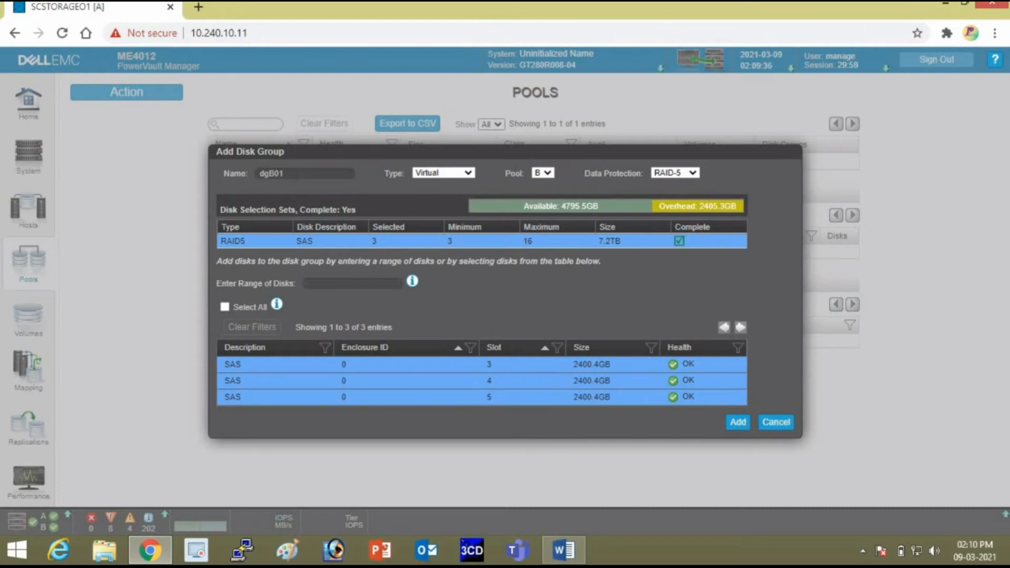
# Rename the disk group from dgB01 to DS02 and create it.
pyautogui.moveTo(386, 153); pyautogui.dragTo(459, 222)
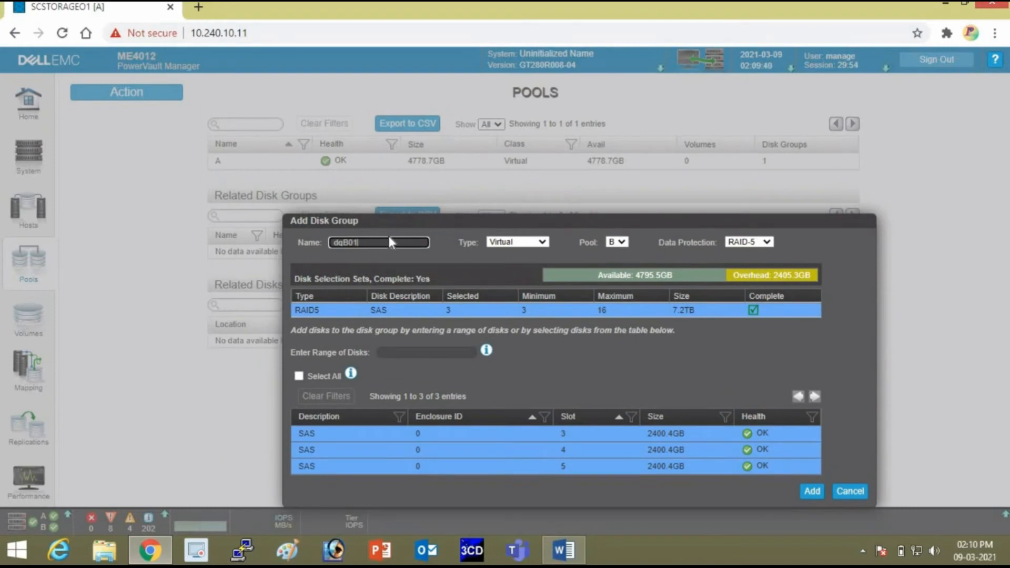
pyautogui.doubleClick(390, 242)
pyautogui.press('BackSpace')
pyautogui.write('d')
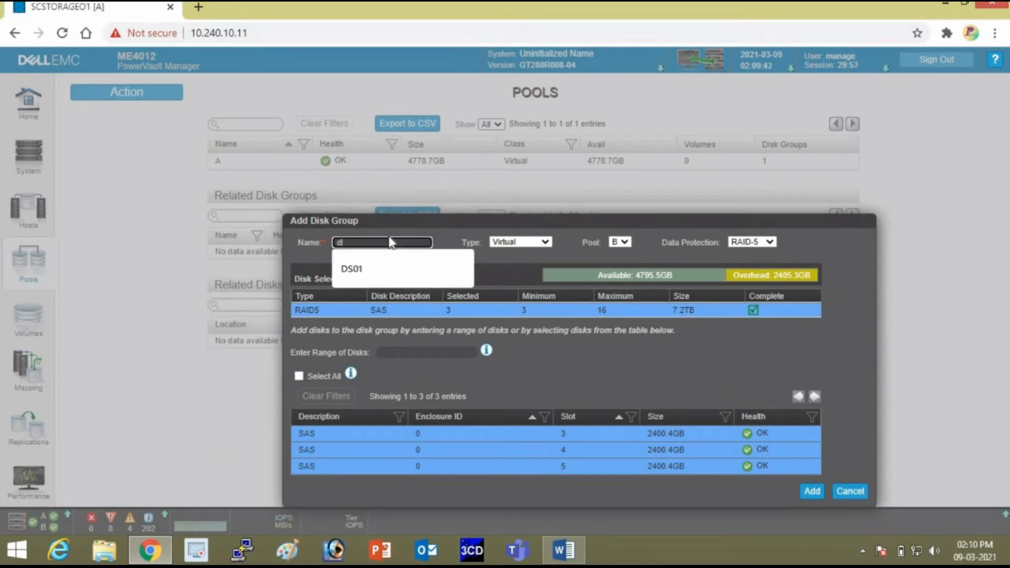
pyautogui.press('BackSpace')
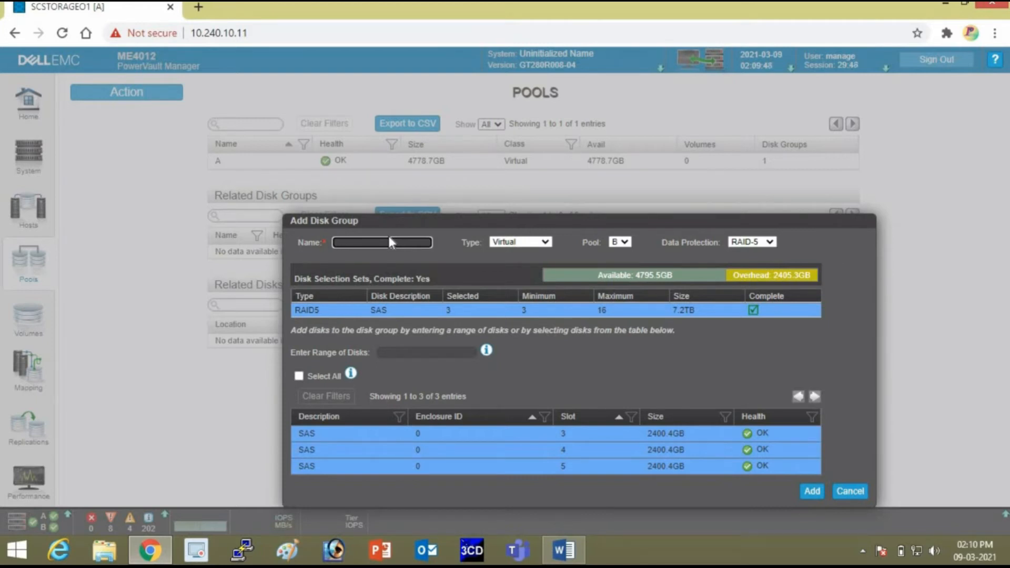
pyautogui.write('DS02')
pyautogui.click(812, 490)
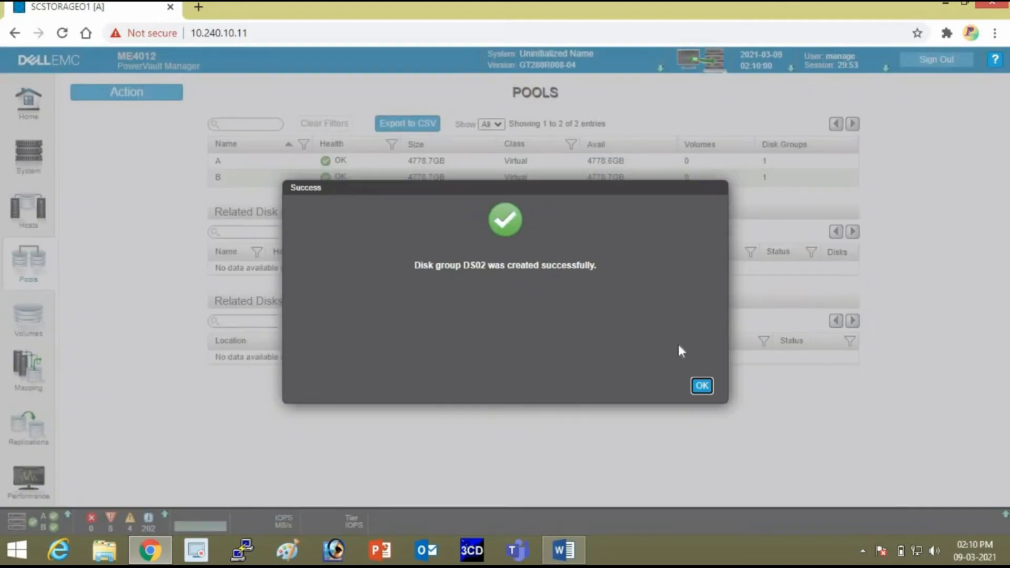
# Dismiss the success message, then inspect disk group DS02 in pool B and DS01 in pool A.
pyautogui.click(703, 388)
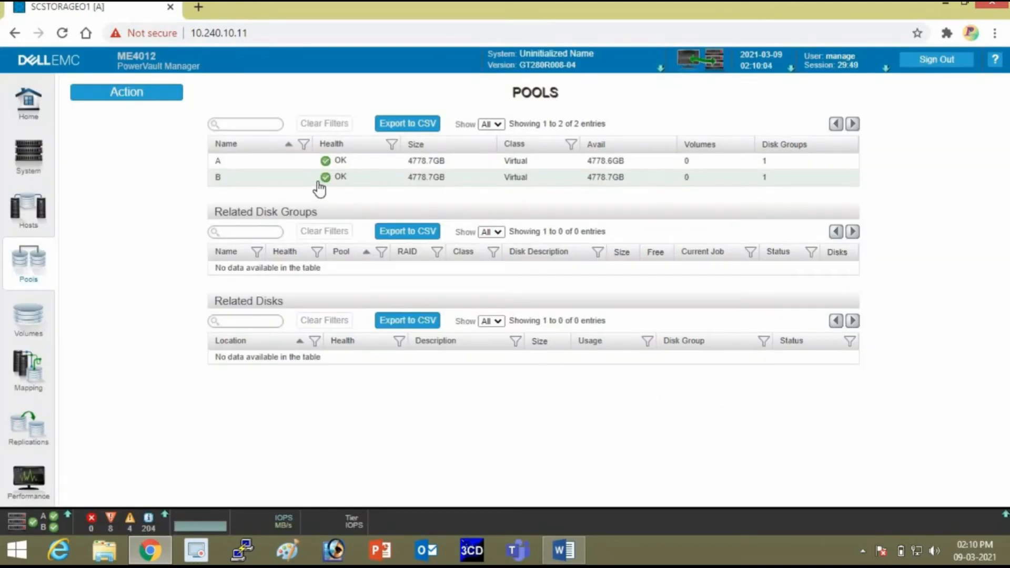
pyautogui.click(314, 181)
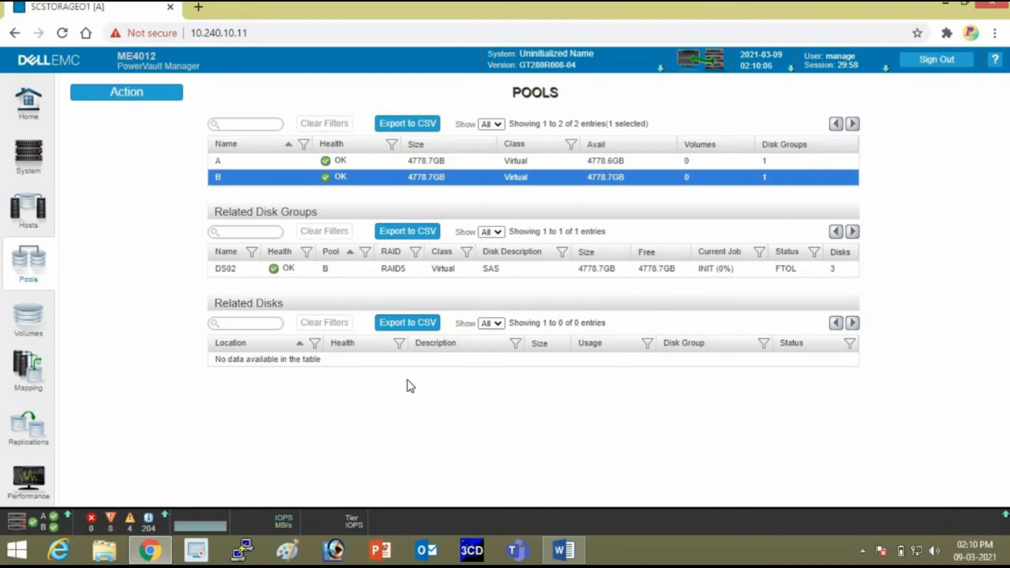
pyautogui.click(239, 276)
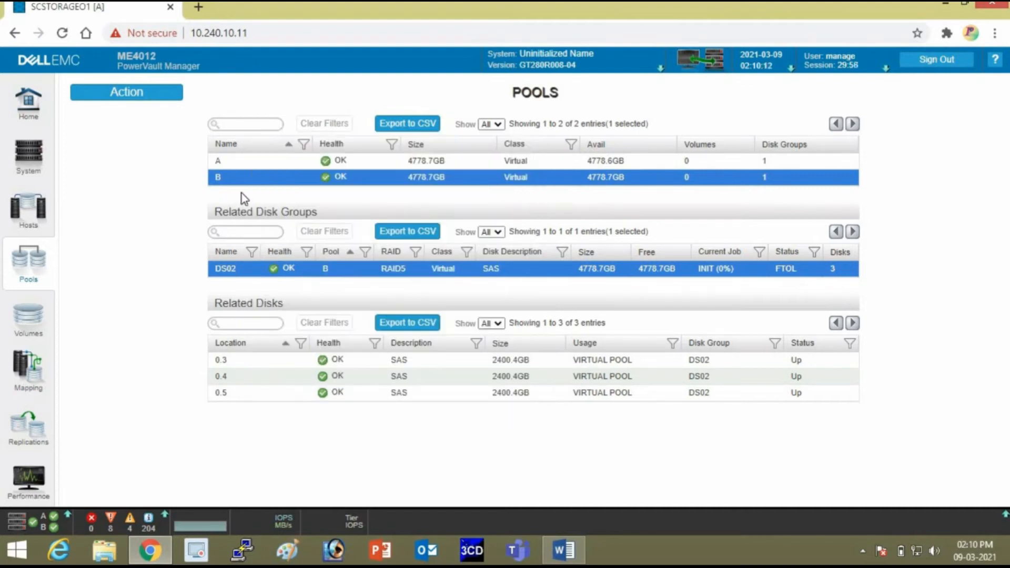
pyautogui.click(266, 161)
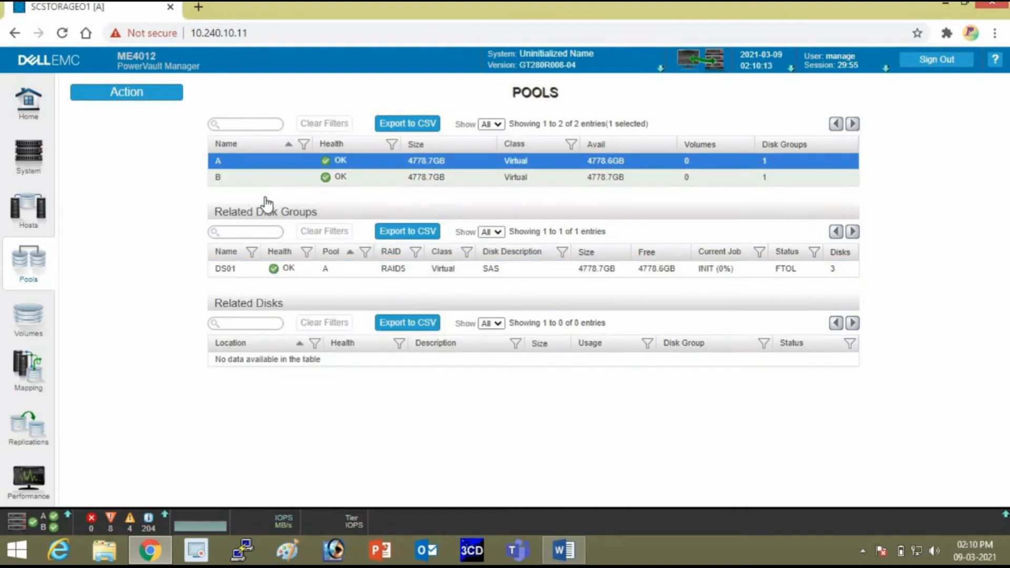
pyautogui.click(256, 269)
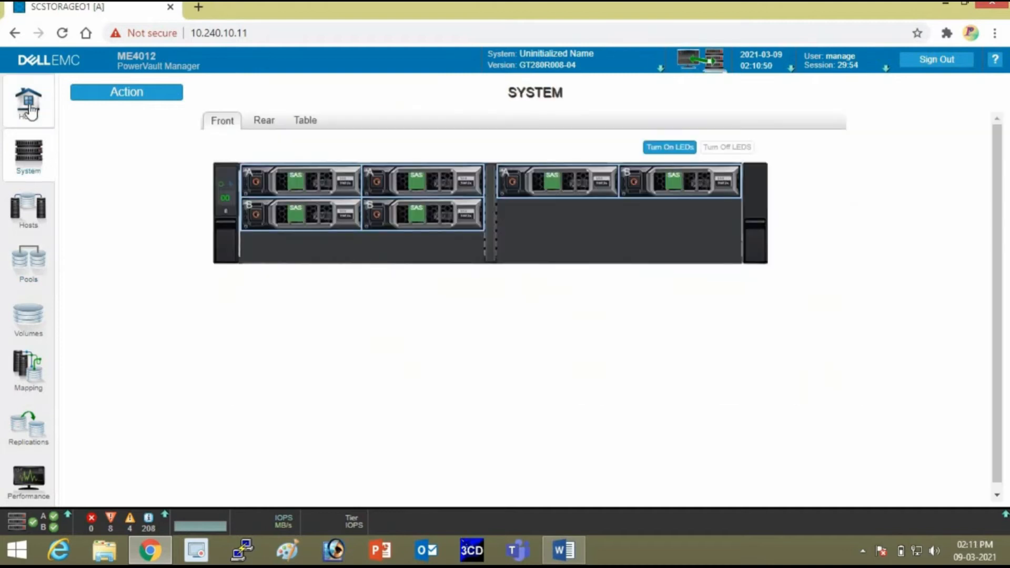
# Review the Home, System and Hosts pages, showing four unmapped FC initiators, and open a new browser tab.
pyautogui.click(29, 105)
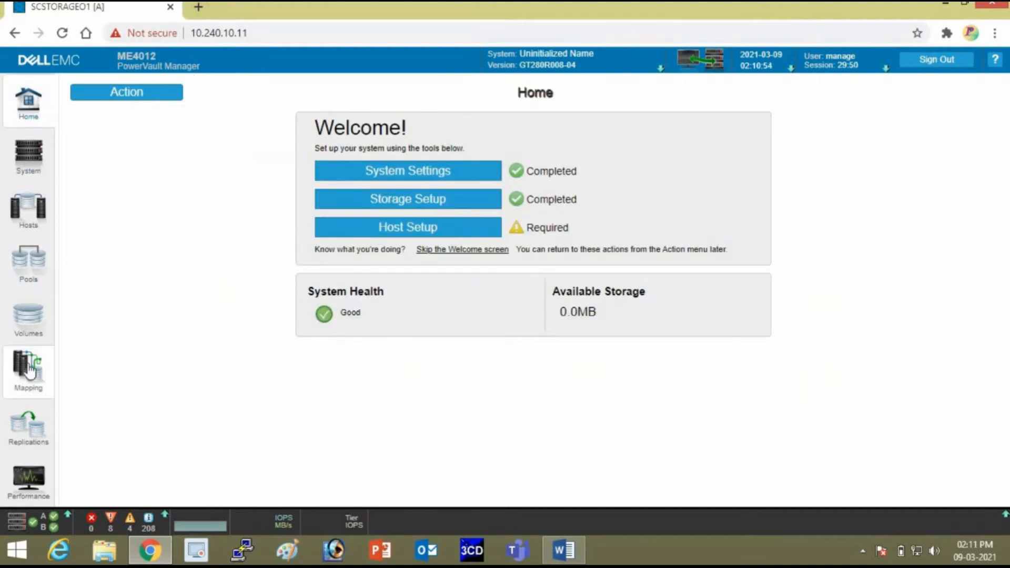
pyautogui.click(36, 208)
pyautogui.click(33, 161)
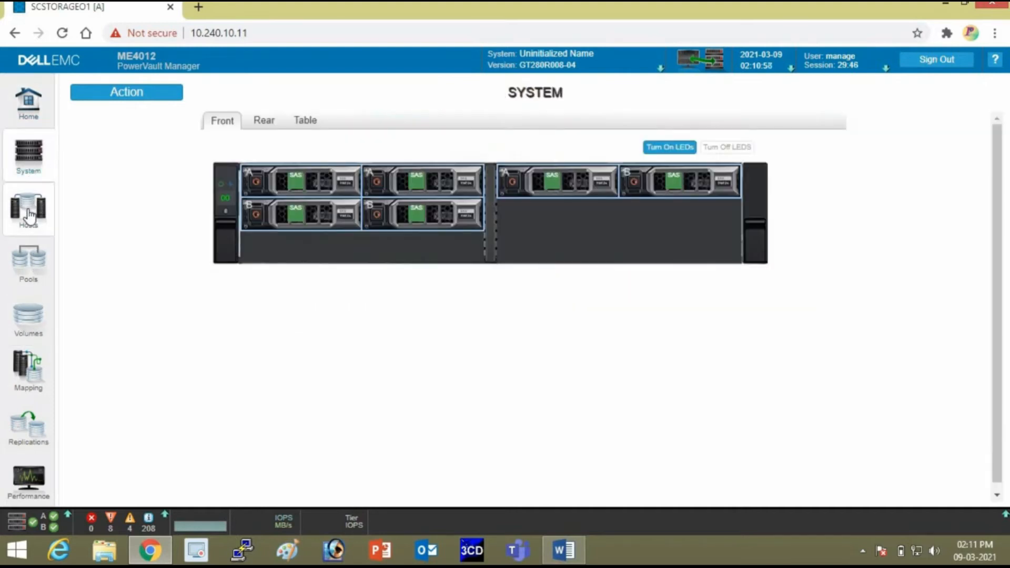
pyautogui.click(29, 211)
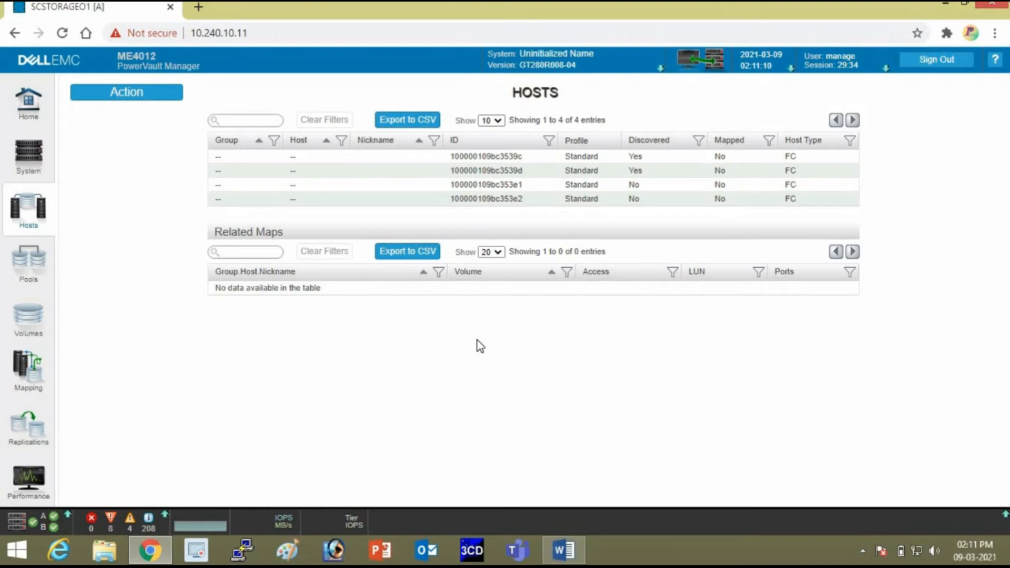
pyautogui.hotkey('ctrl', 't')
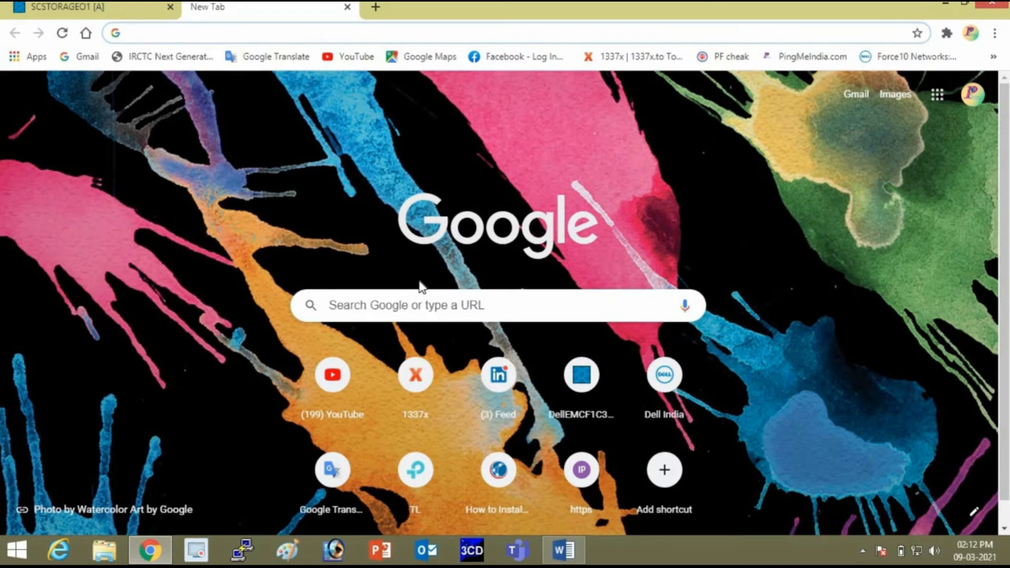
# Load 10.240.10.27 in the new tab.
pyautogui.click(235, 33)
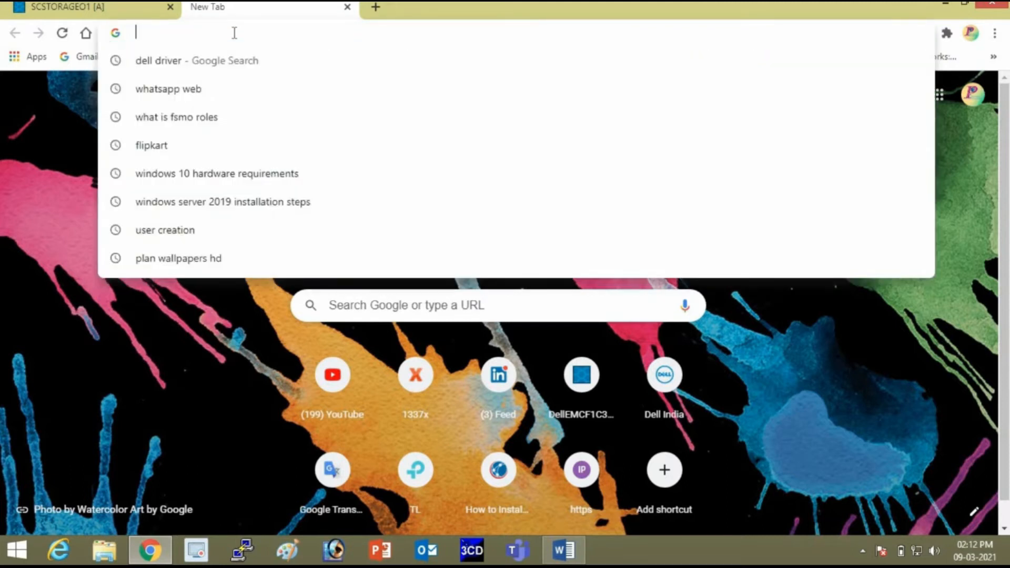
pyautogui.write('10')
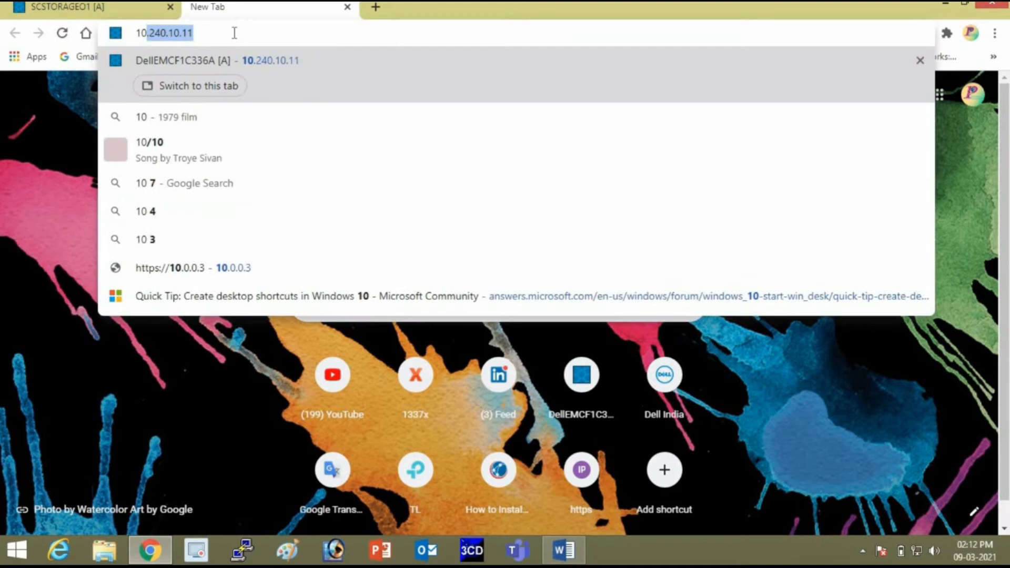
pyautogui.write('.240.10.1')
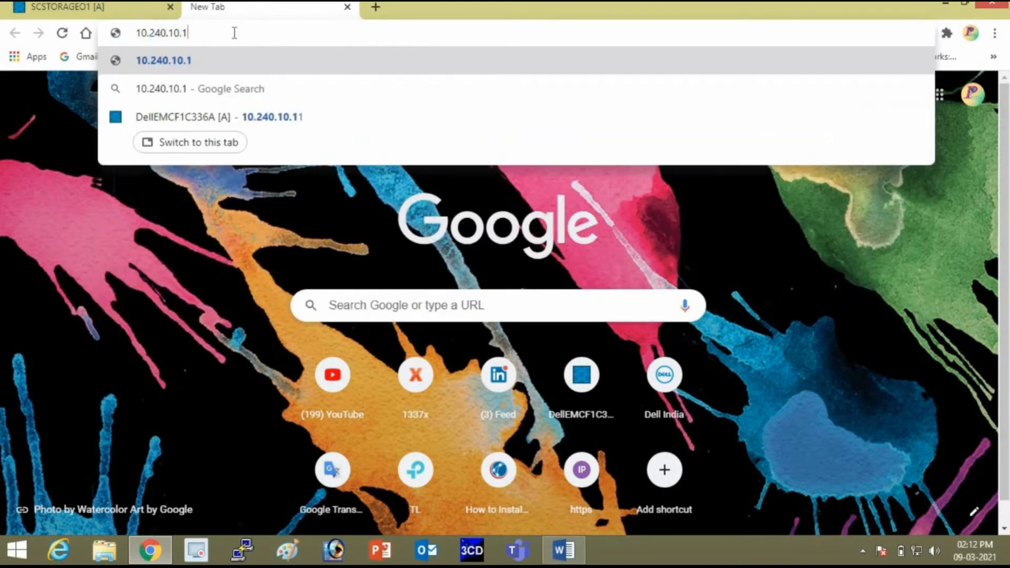
pyautogui.press('BackSpace')
pyautogui.press('BackSpace')
pyautogui.write('.27')
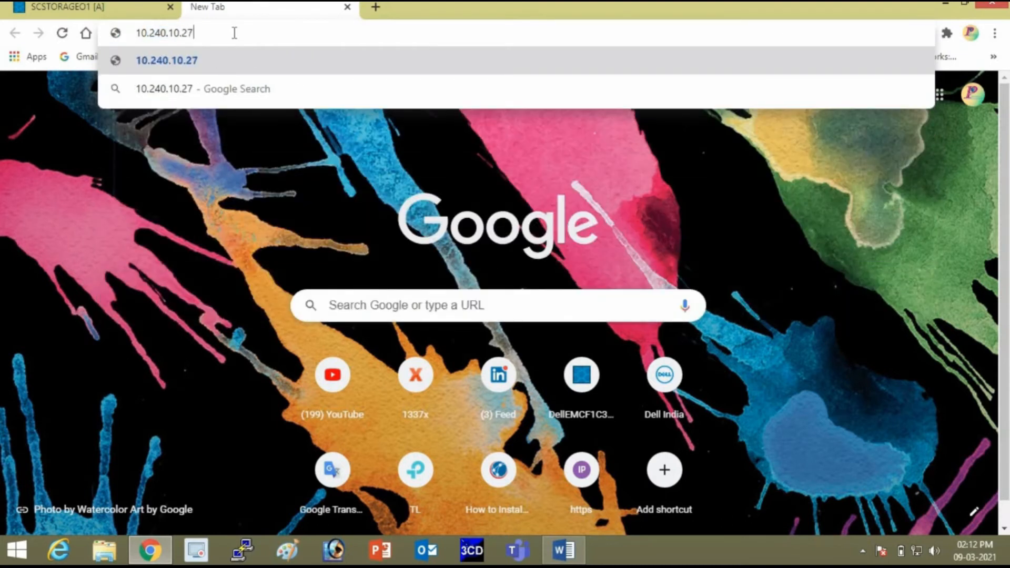
pyautogui.press('Return')
# Load 10.240.10.28 in a second new tab.
pyautogui.hotkey('ctrl', 't')
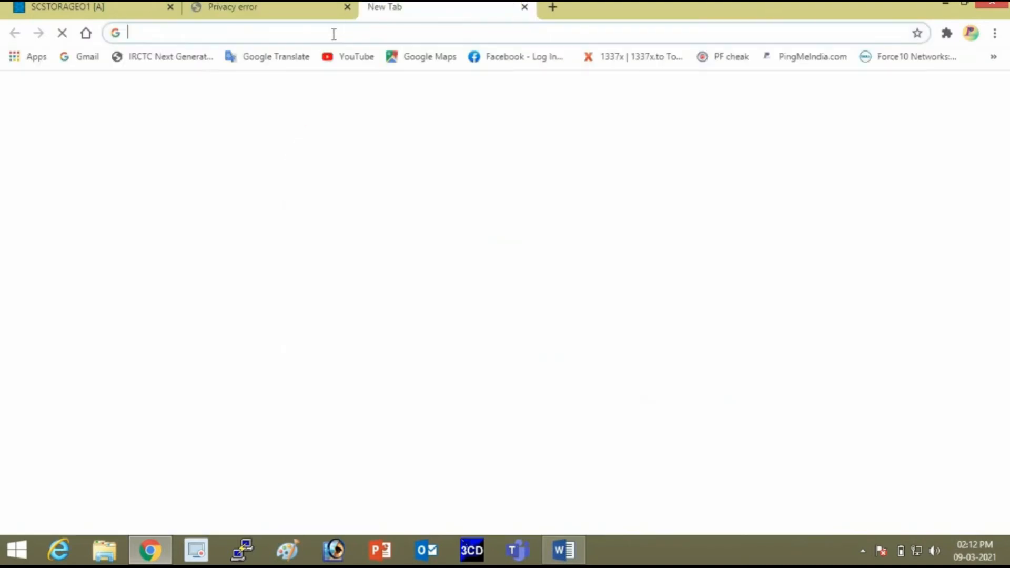
pyautogui.click(333, 34)
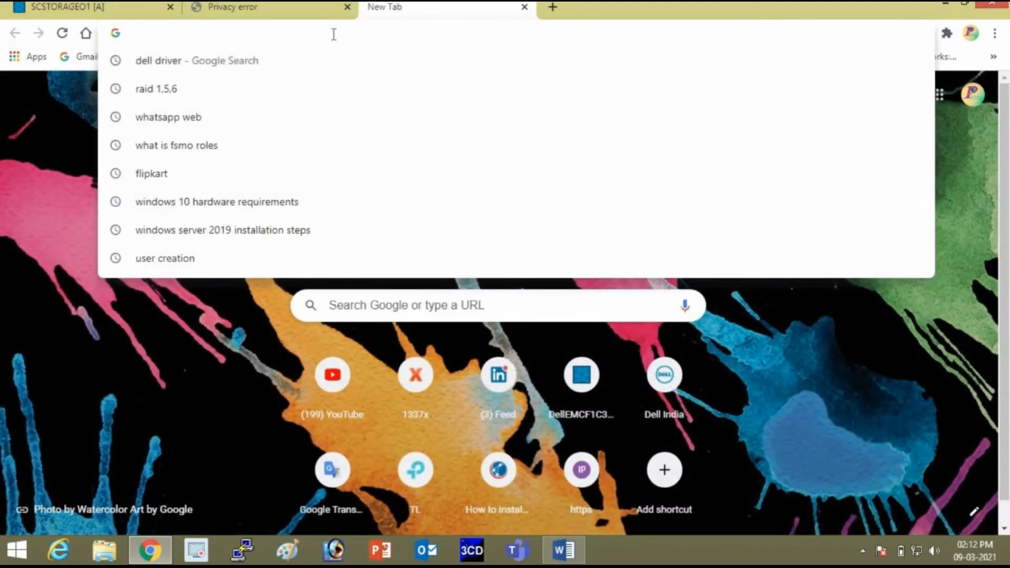
pyautogui.write('10.240.10.11')
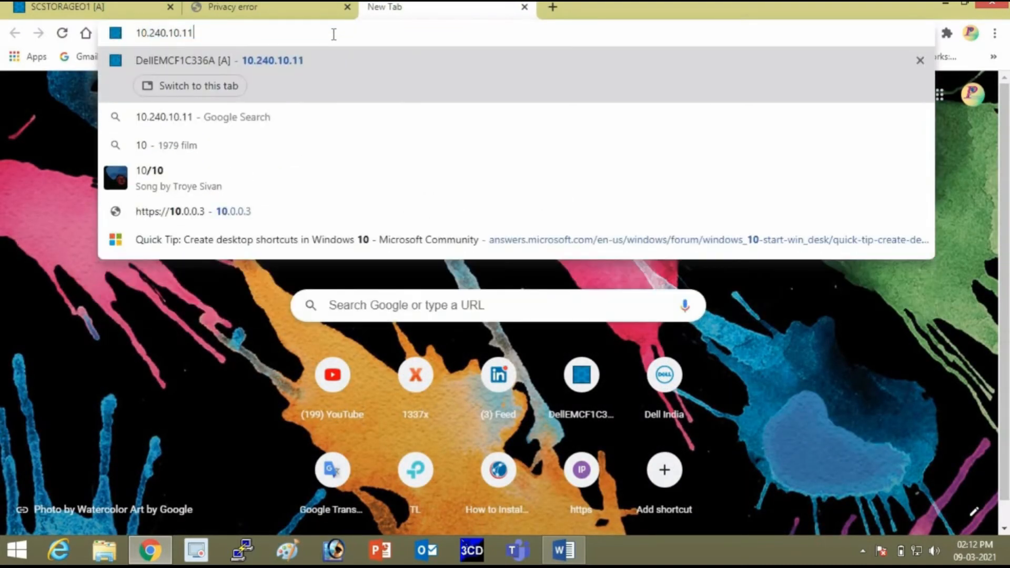
pyautogui.press('BackSpace')
pyautogui.write('8')
pyautogui.press('BackSpace')
pyautogui.press('BackSpace')
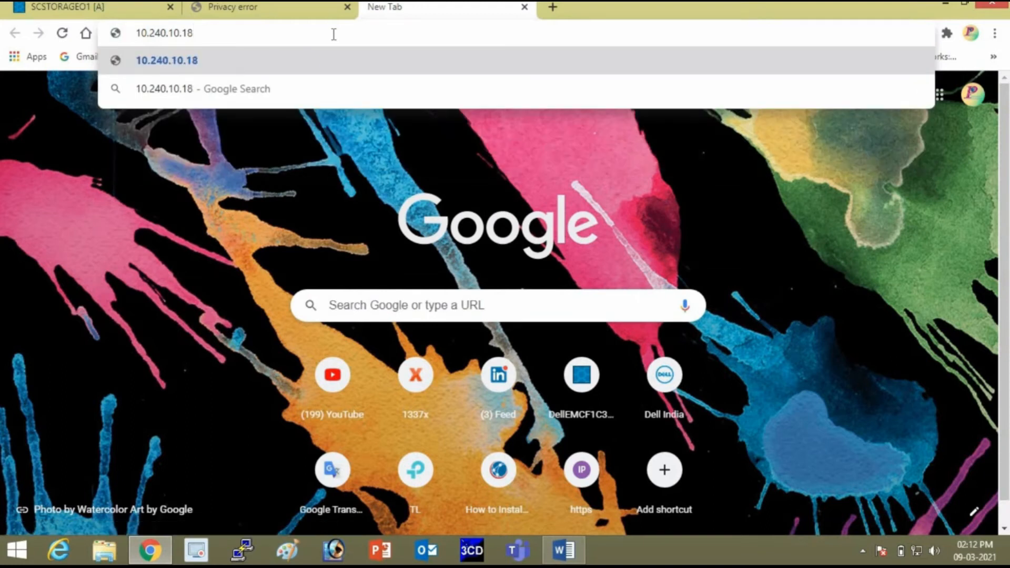
pyautogui.write('28')
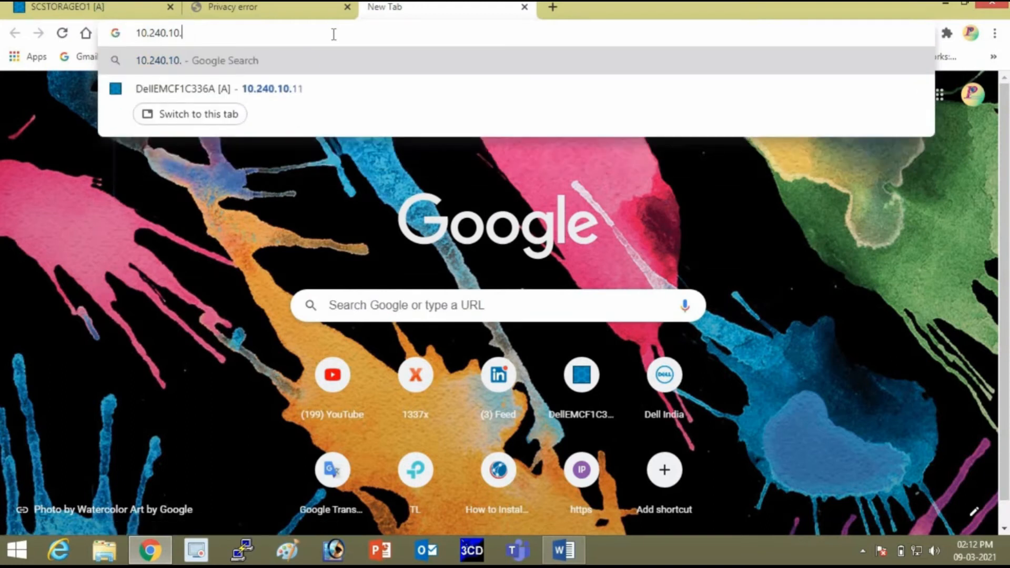
pyautogui.press('Return')
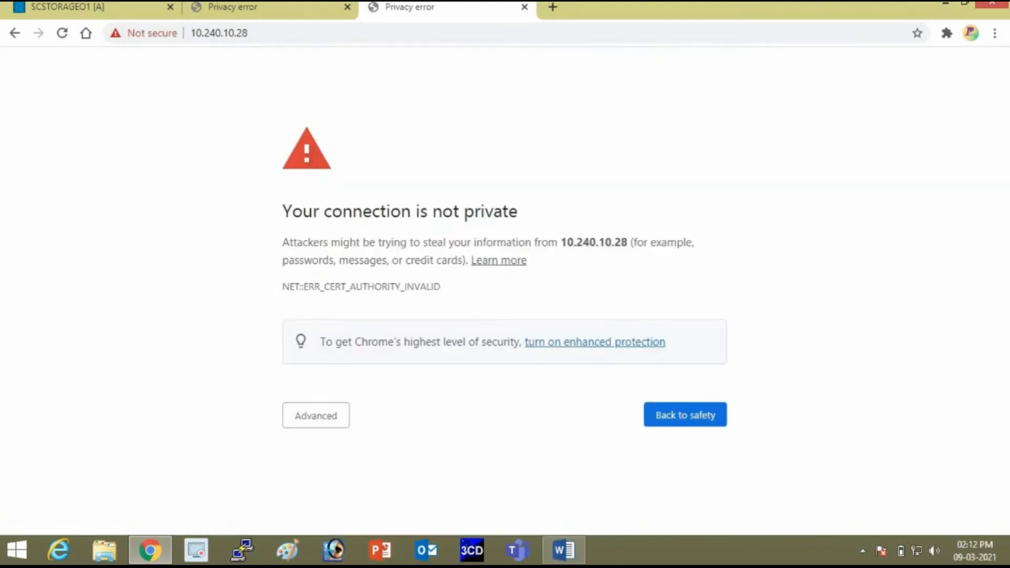
# Proceed past the certificate warning to 10.240.10.27.
pyautogui.click(317, 421)
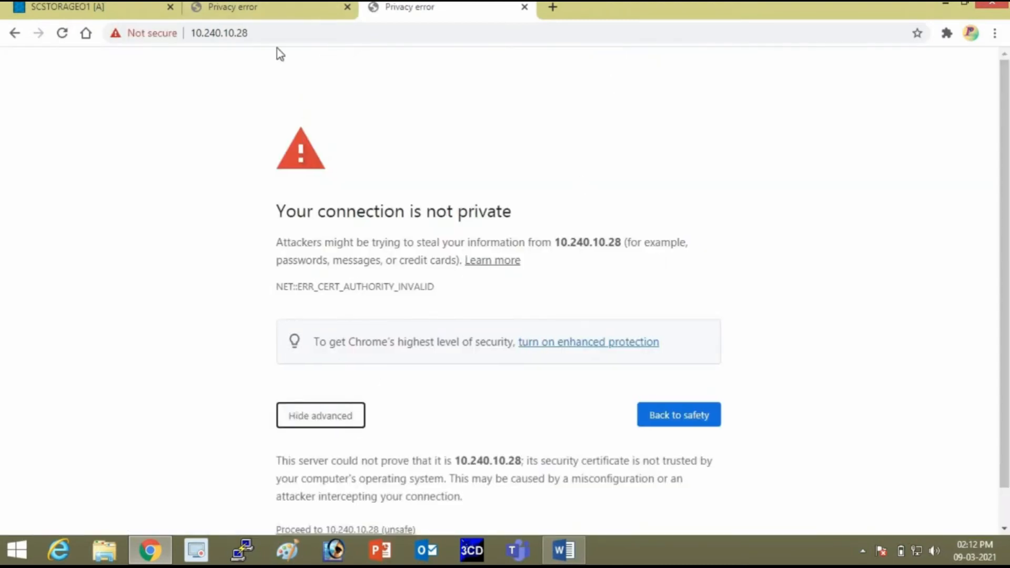
pyautogui.click(260, 7)
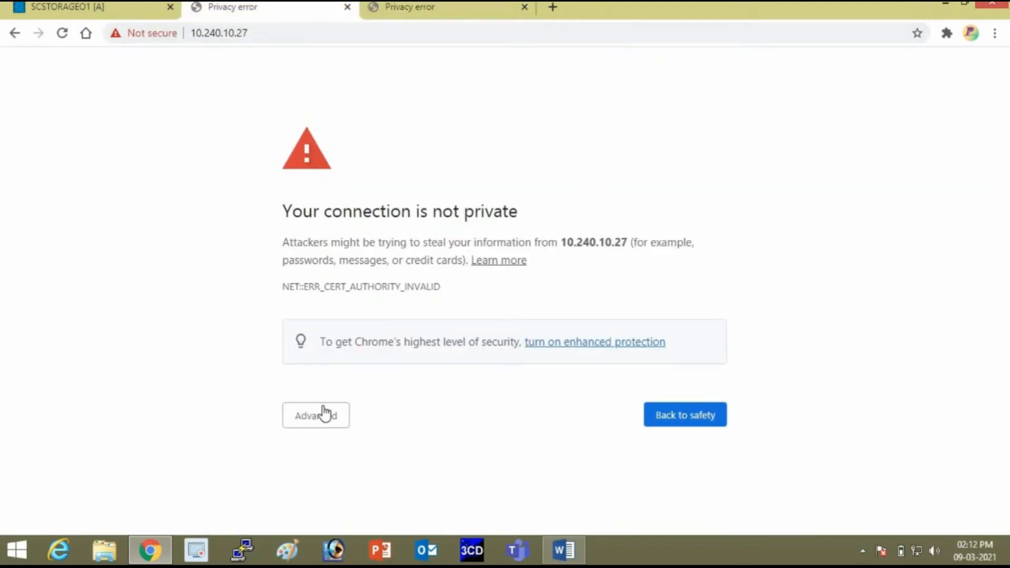
pyautogui.click(341, 410)
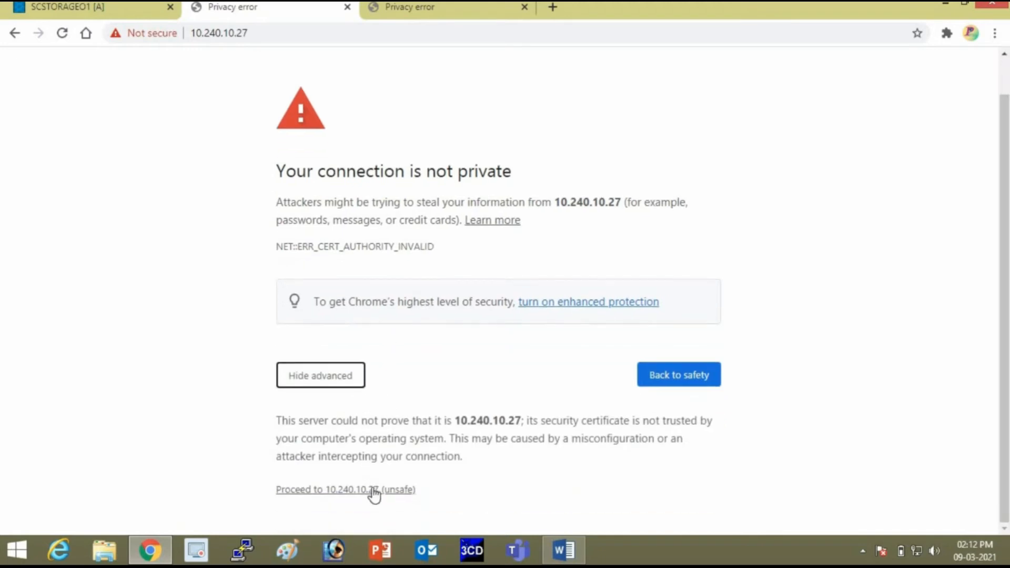
pyautogui.click(383, 489)
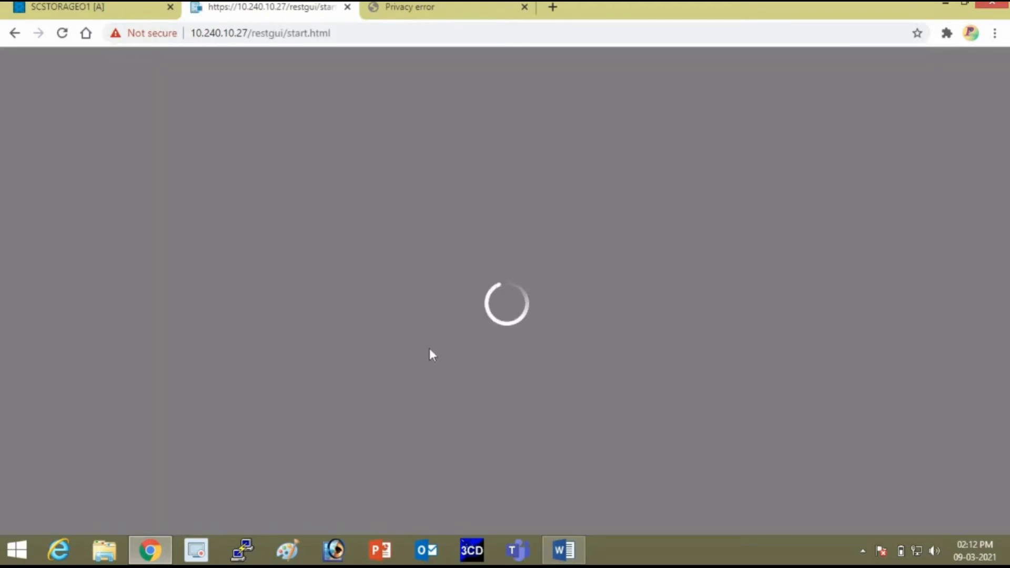
# Log in to the 10.240.10.27 iDRAC with the root account and its password.
pyautogui.write('ROOT')
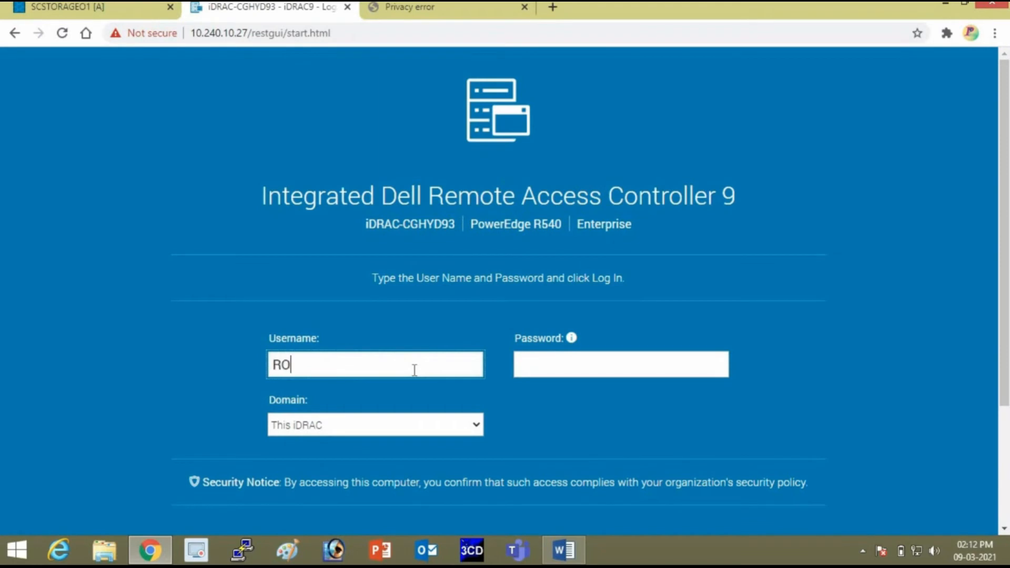
pyautogui.press('BackSpace')
pyautogui.press('BackSpace')
pyautogui.press('BackSpace')
pyautogui.press('BackSpace')
pyautogui.write('root')
pyautogui.press('Tab')
pyautogui.write('calvin')
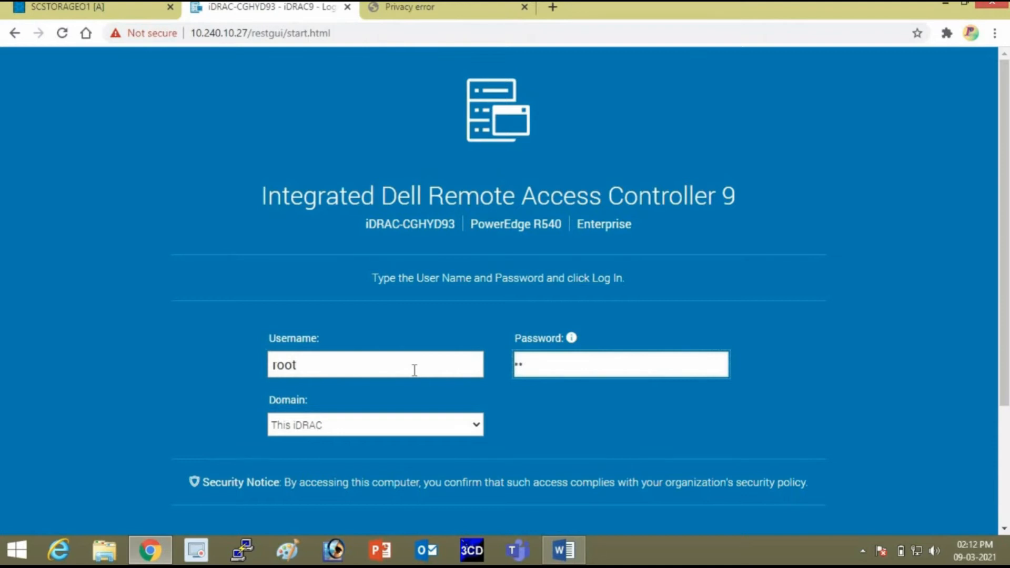
pyautogui.press('Return')
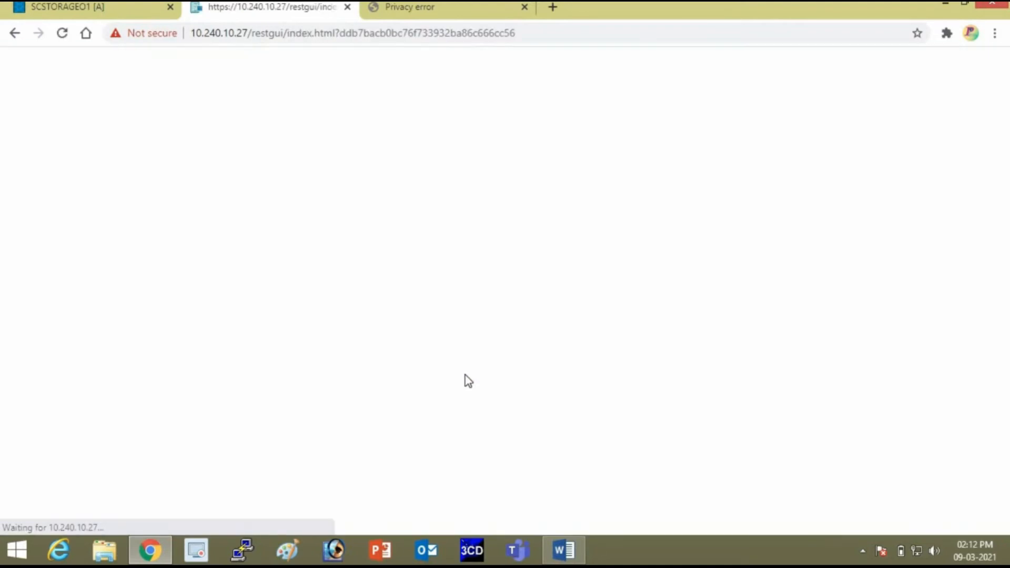
pyautogui.scroll(-7, 406, 323)
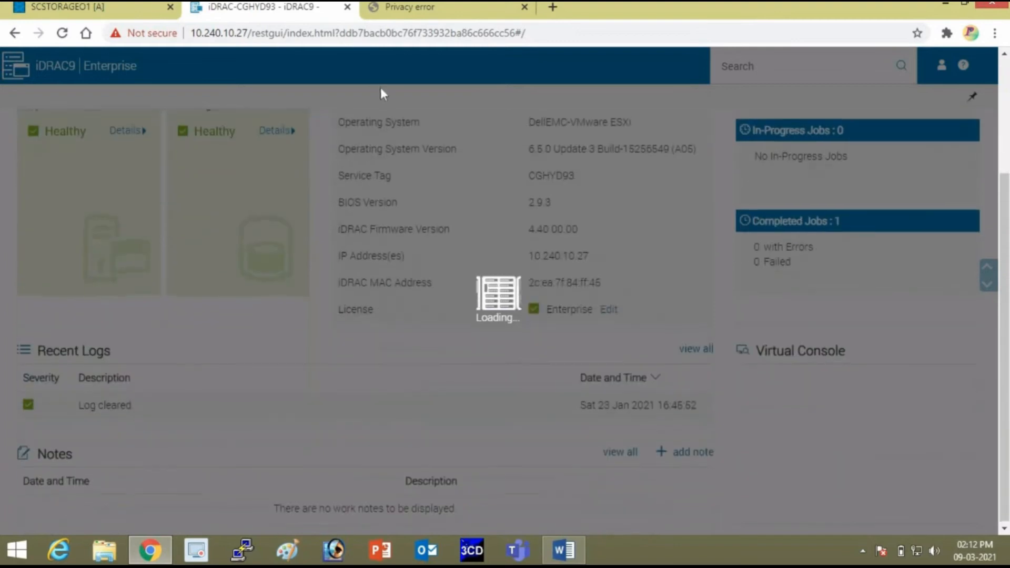
pyautogui.scroll(7, 399, 157)
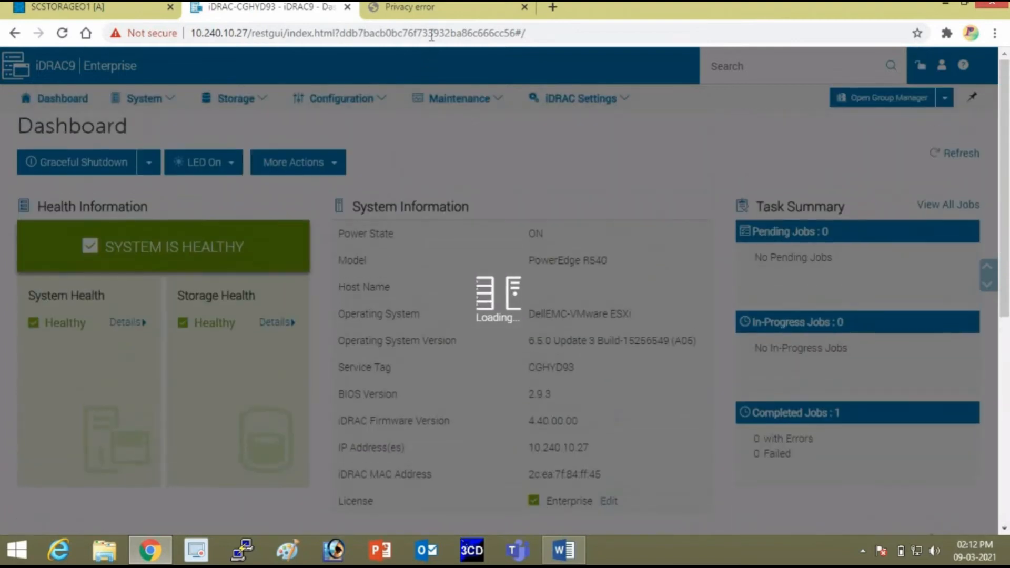
# Proceed past the certificate warning on 10.240.10.28 and log in with the same credentials.
pyautogui.click(435, 10)
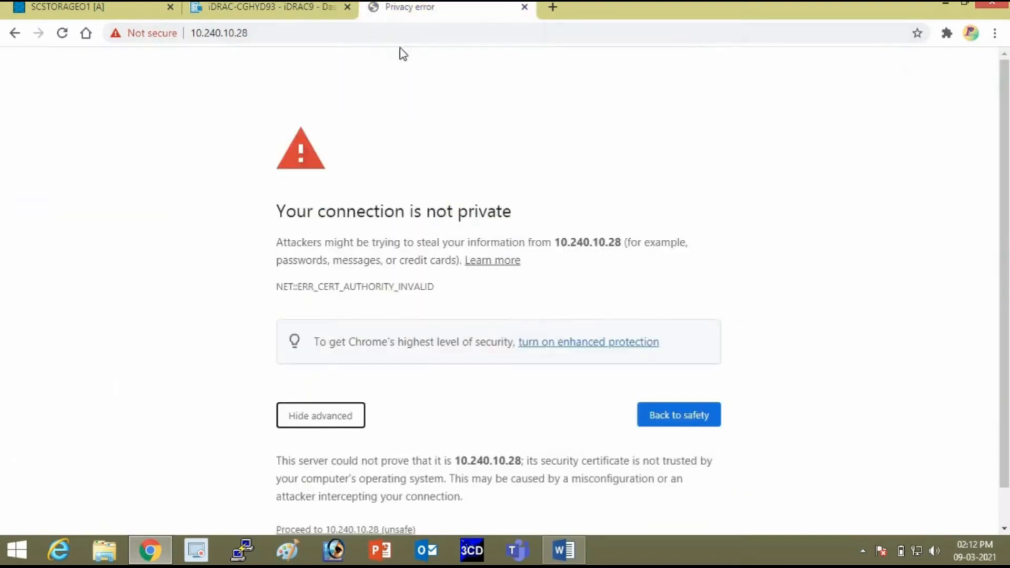
pyautogui.scroll(-1, 372, 484)
pyautogui.click(370, 489)
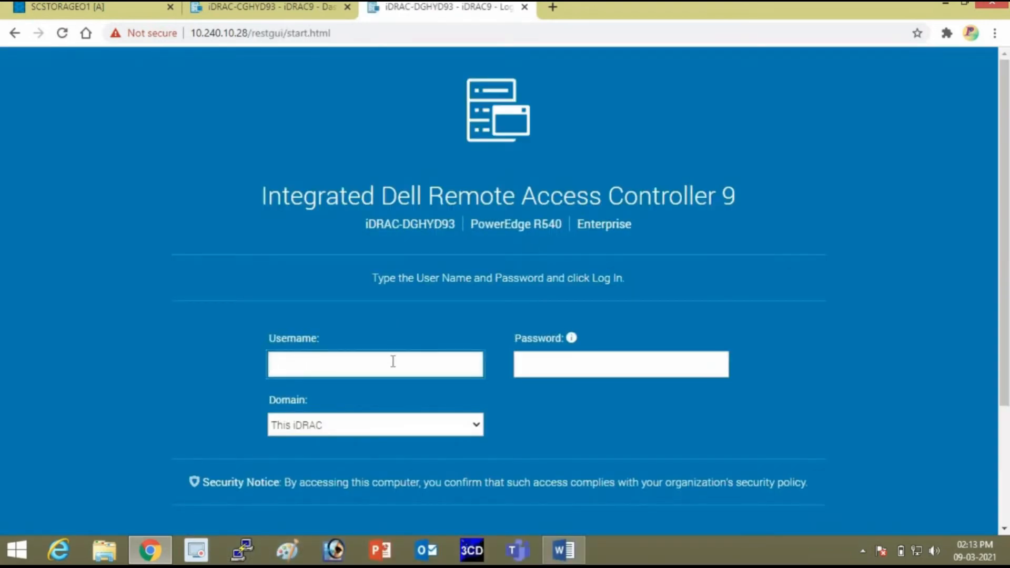
pyautogui.write('root')
pyautogui.press('Tab')
pyautogui.write('cal')
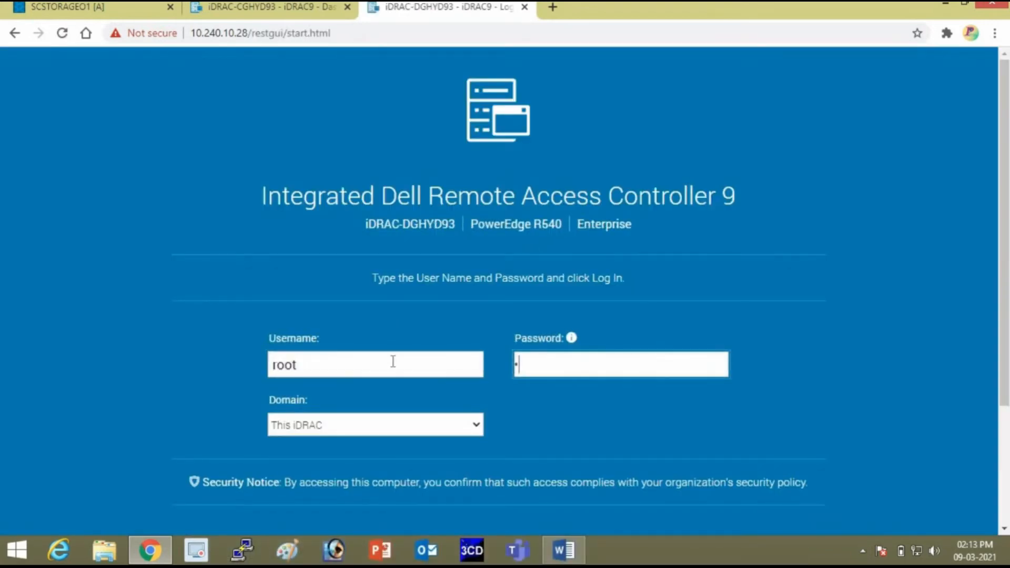
pyautogui.write('vin')
pyautogui.press('Return')
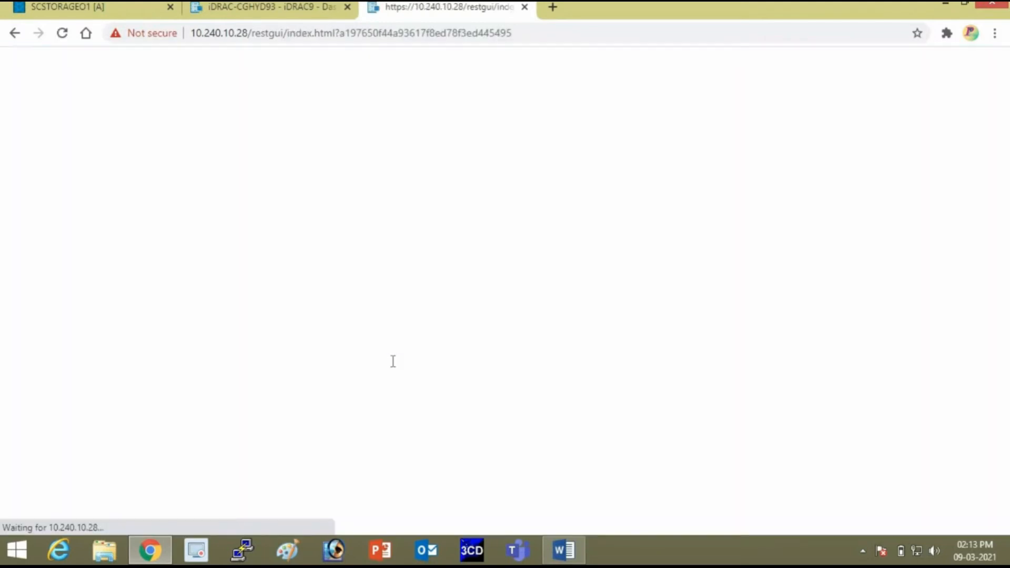
# Compare the CGHYD93 and DGHYD93 iDRAC dashboards against the PowerVault Manager hosts list.
pyautogui.click(268, 8)
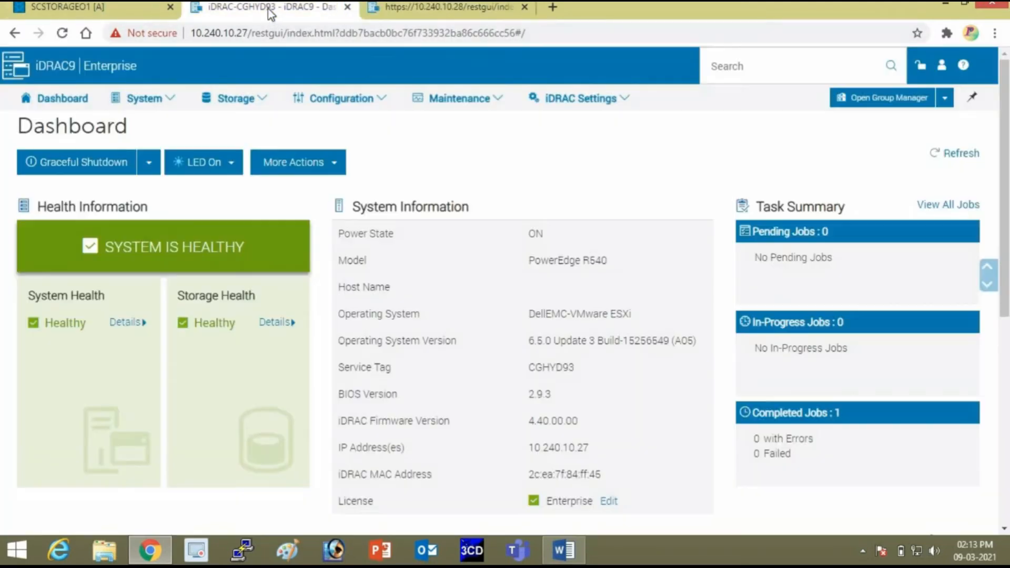
pyautogui.click(79, 8)
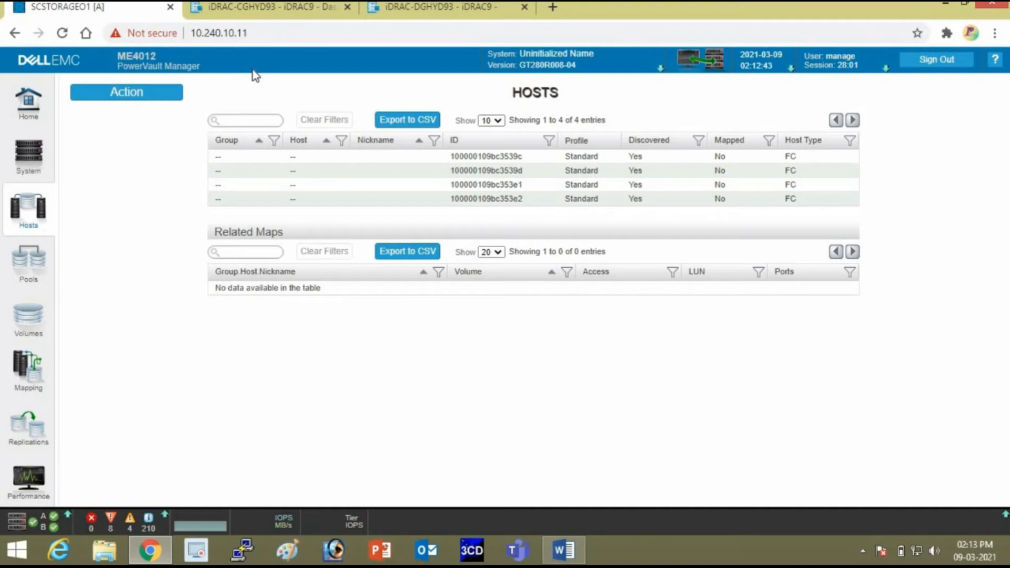
pyautogui.click(261, 9)
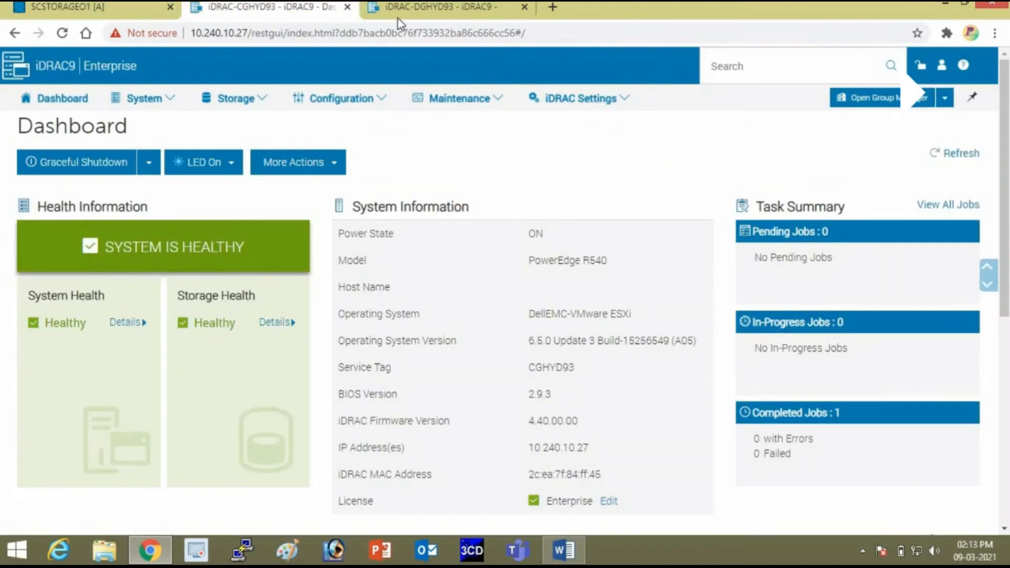
pyautogui.click(476, 11)
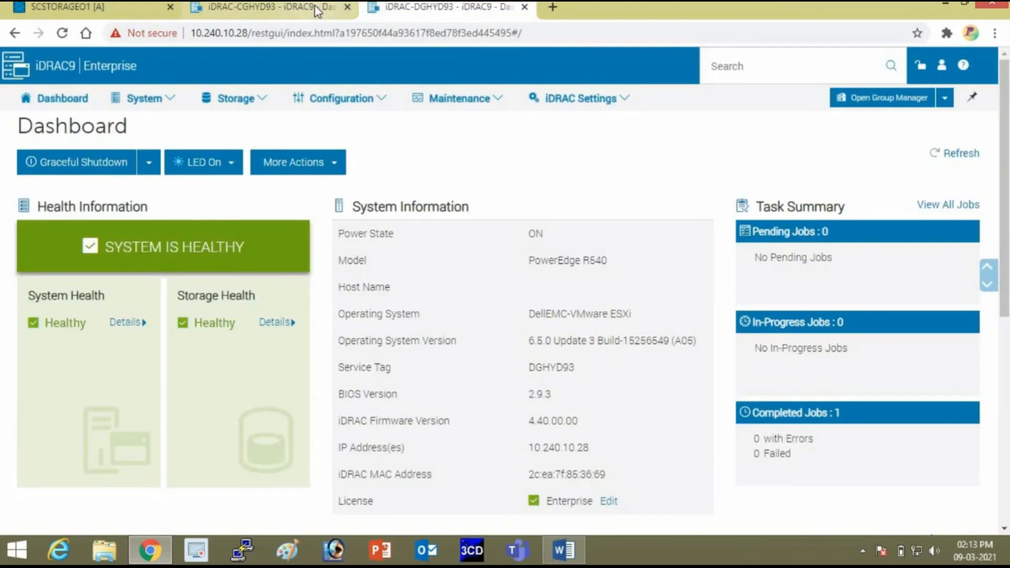
pyautogui.click(314, 7)
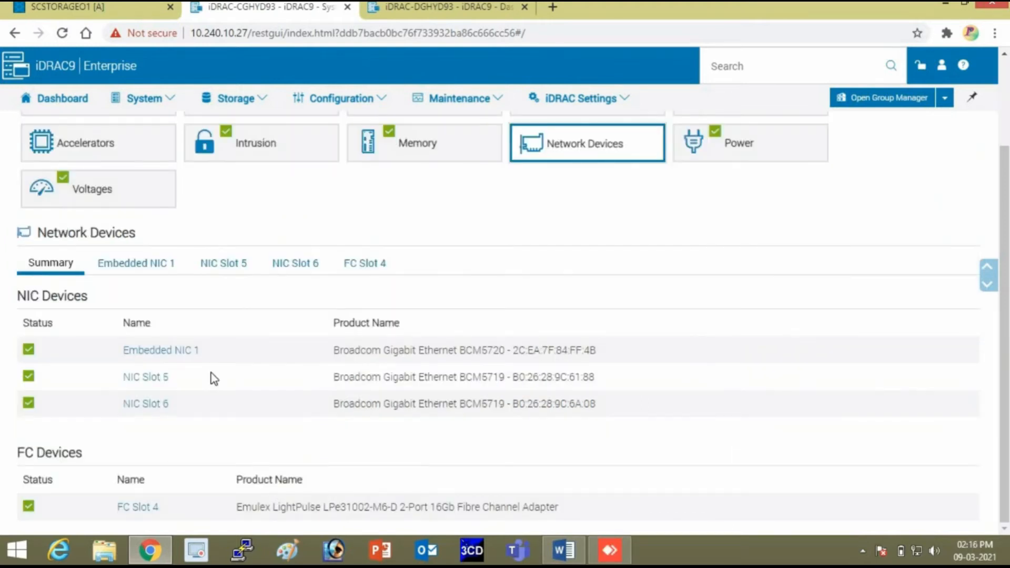
# Review the Embedded NIC 1, NIC Slot 5 and NIC Slot 6 adapter details.
pyautogui.click(136, 264)
pyautogui.scroll(-3, 327, 286)
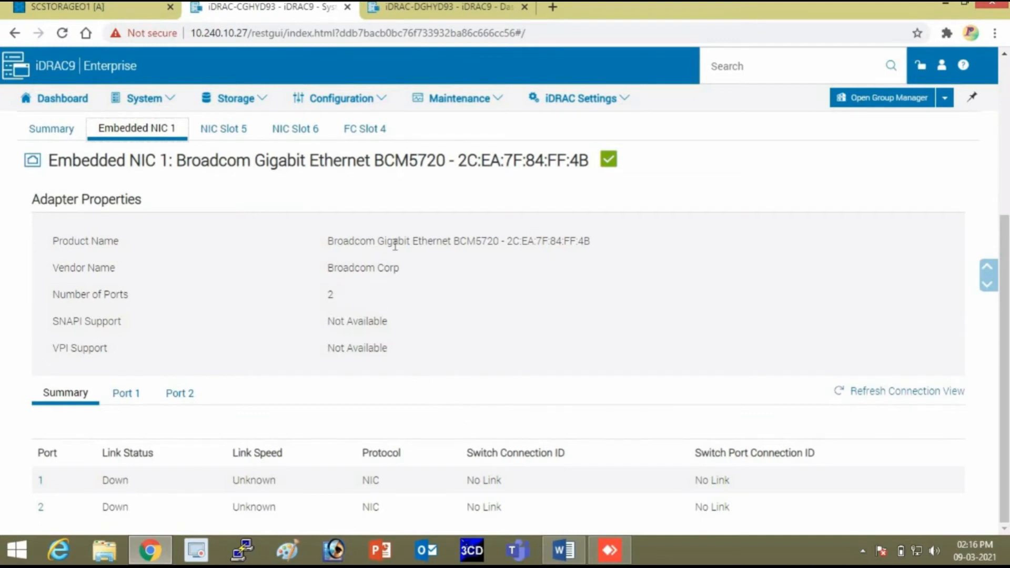
pyautogui.scroll(4, 421, 250)
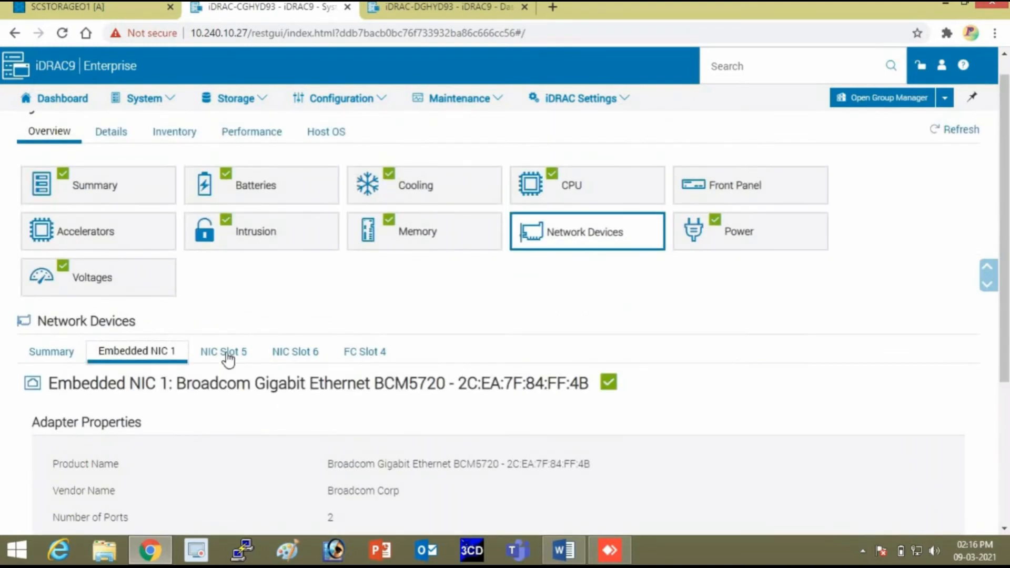
pyautogui.click(228, 353)
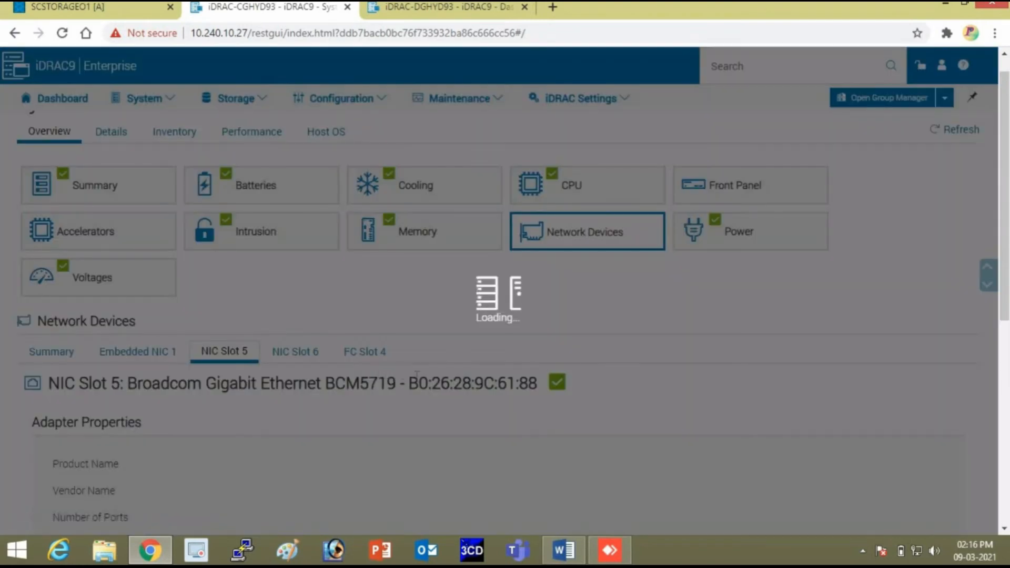
pyautogui.scroll(-1, 383, 379)
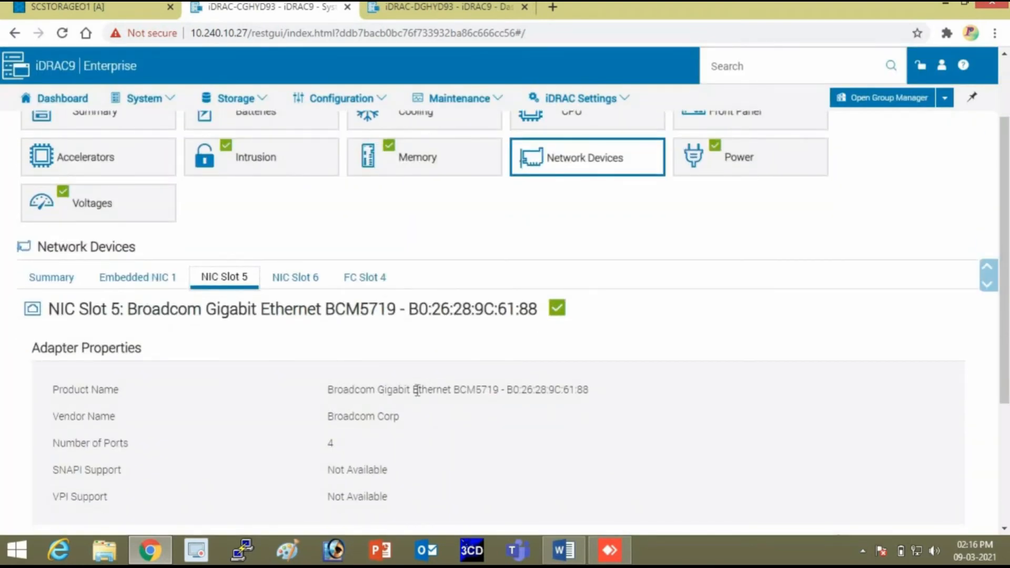
pyautogui.click(314, 284)
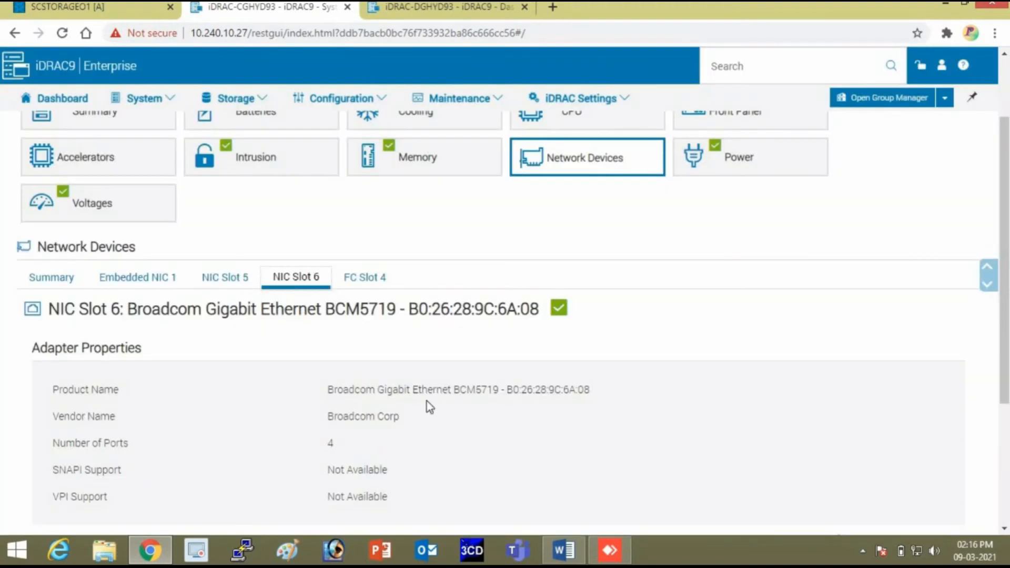
# Show all FC Slot 4 Port 1 properties, including WWPN 10:00:00:10:9B:C3:53:9C.
pyautogui.click(376, 292)
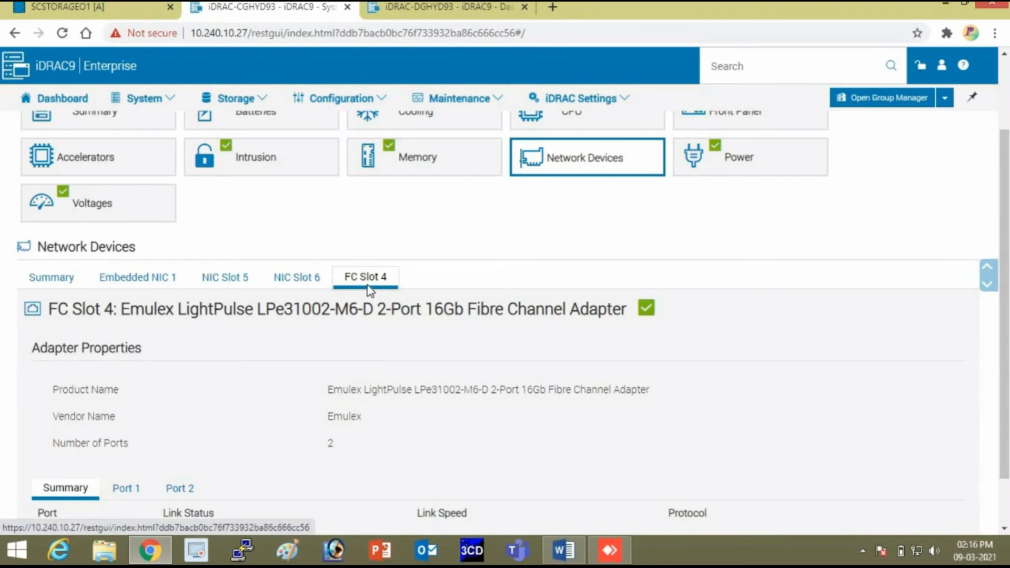
pyautogui.scroll(-1, 447, 417)
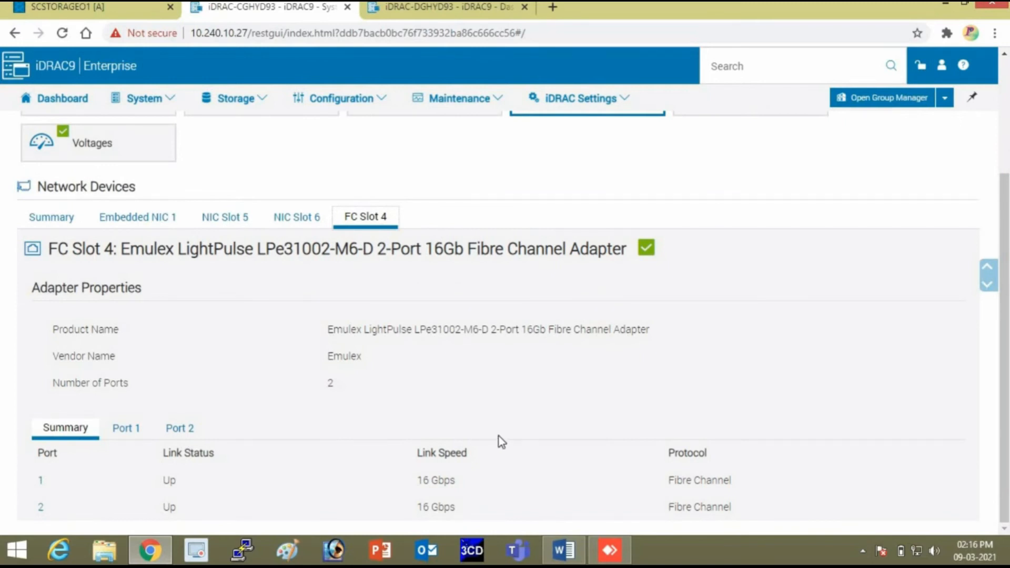
pyautogui.click(118, 428)
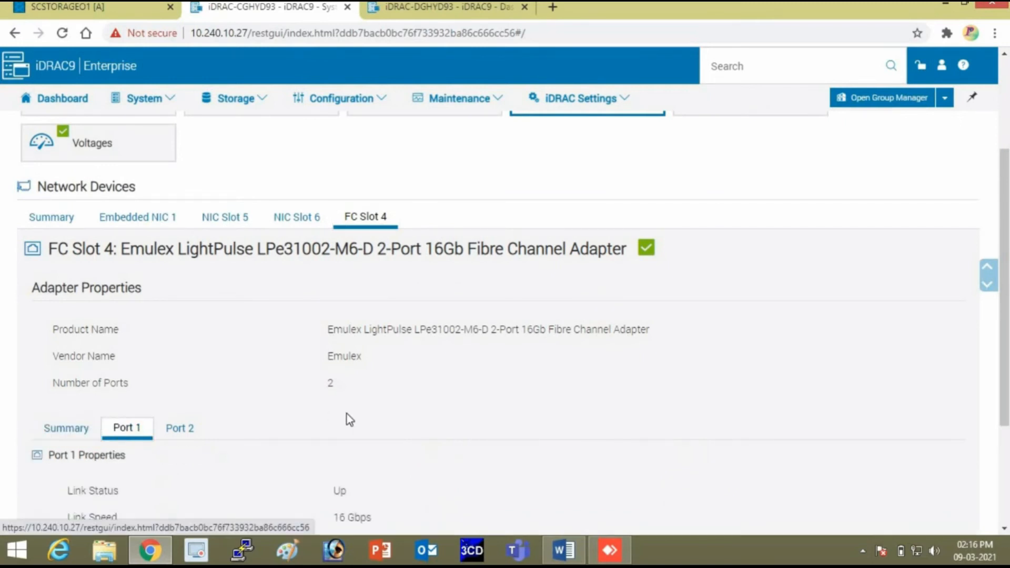
pyautogui.scroll(-3, 352, 415)
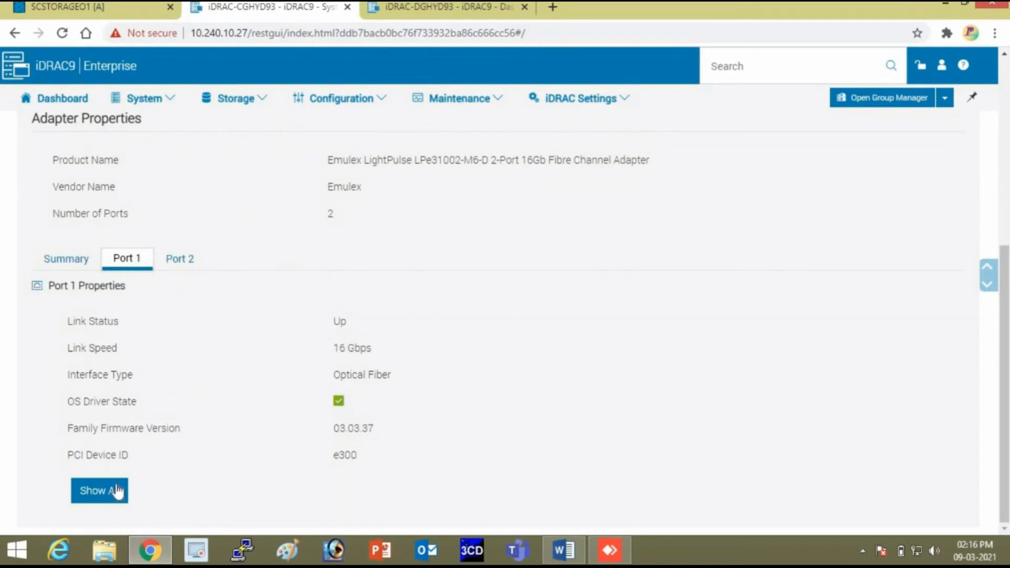
pyautogui.click(102, 491)
pyautogui.scroll(-5, 390, 413)
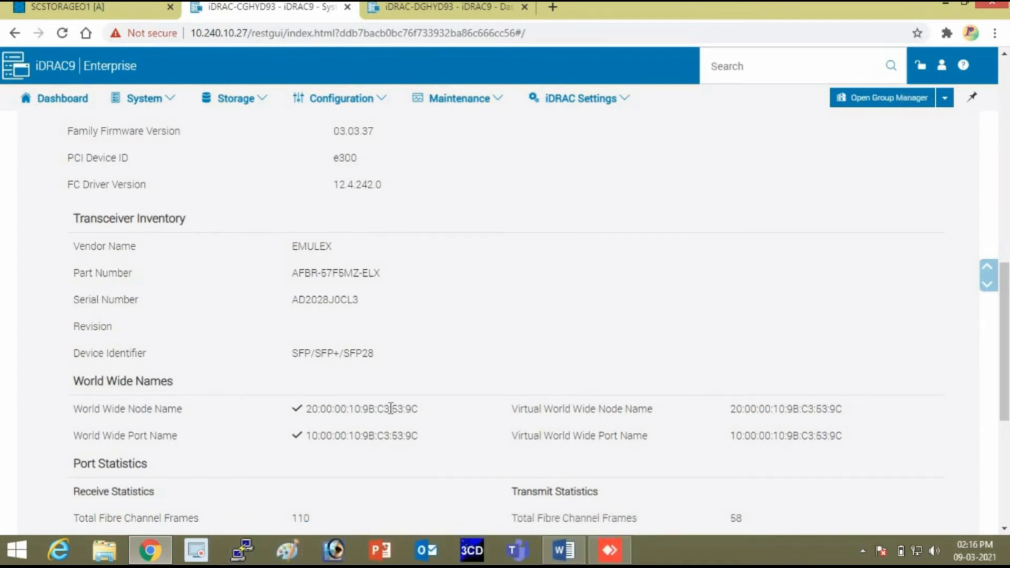
pyautogui.scroll(-1, 390, 409)
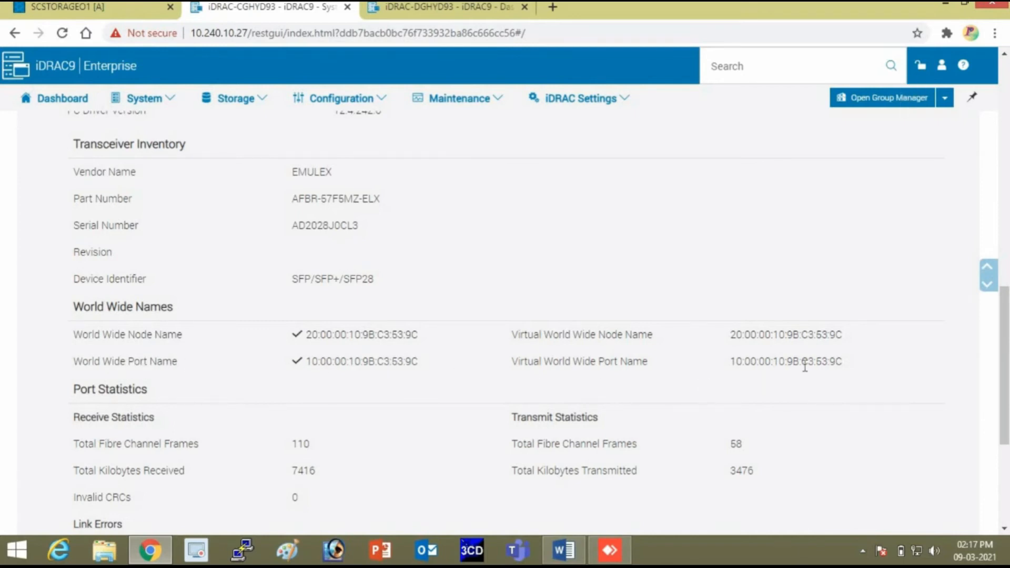
# Start Host Setup for initiators 100000109bc3539c and 100000109bc3539d from the PowerVault Hosts page.
pyautogui.click(87, 14)
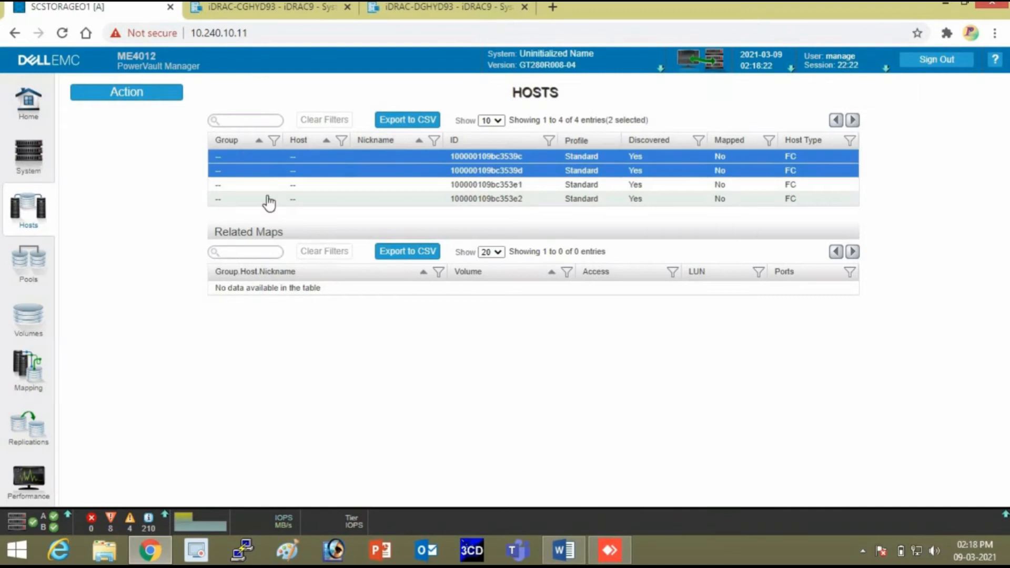
pyautogui.click(125, 96)
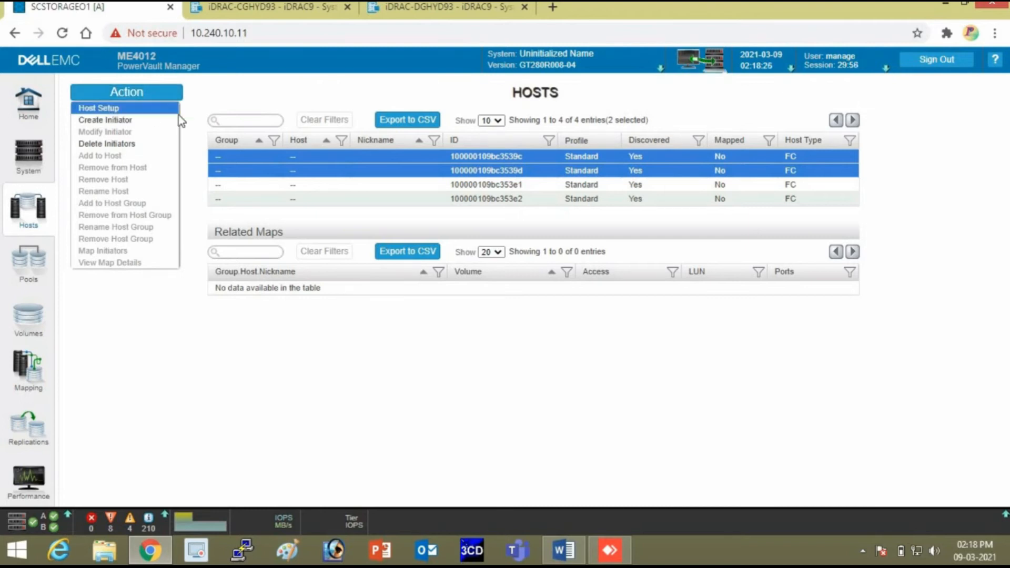
pyautogui.click(116, 109)
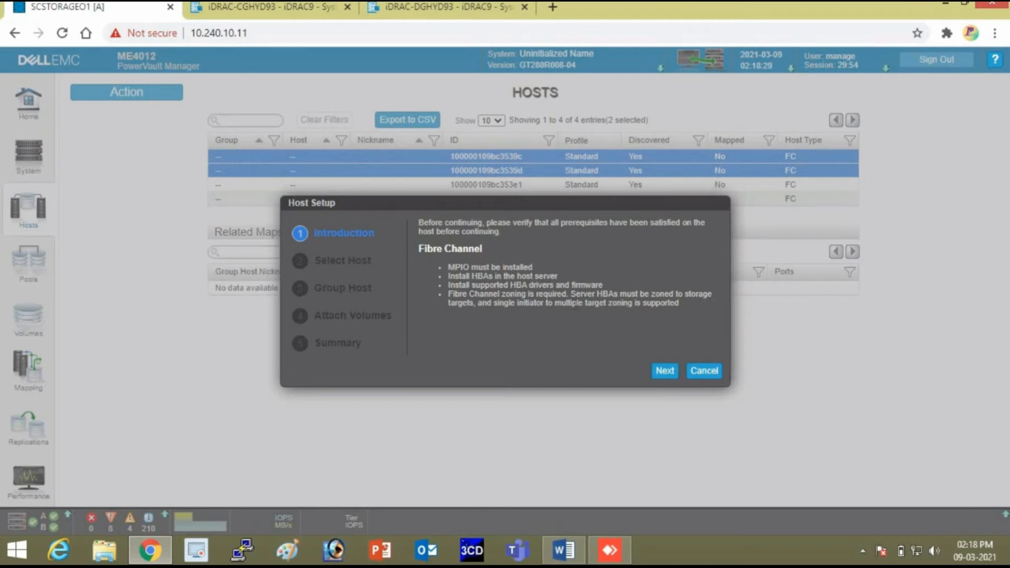
# Create host SNOIVH03 from initiator0001 and initiator0002, choosing 'Do not group this host'.
pyautogui.click(664, 370)
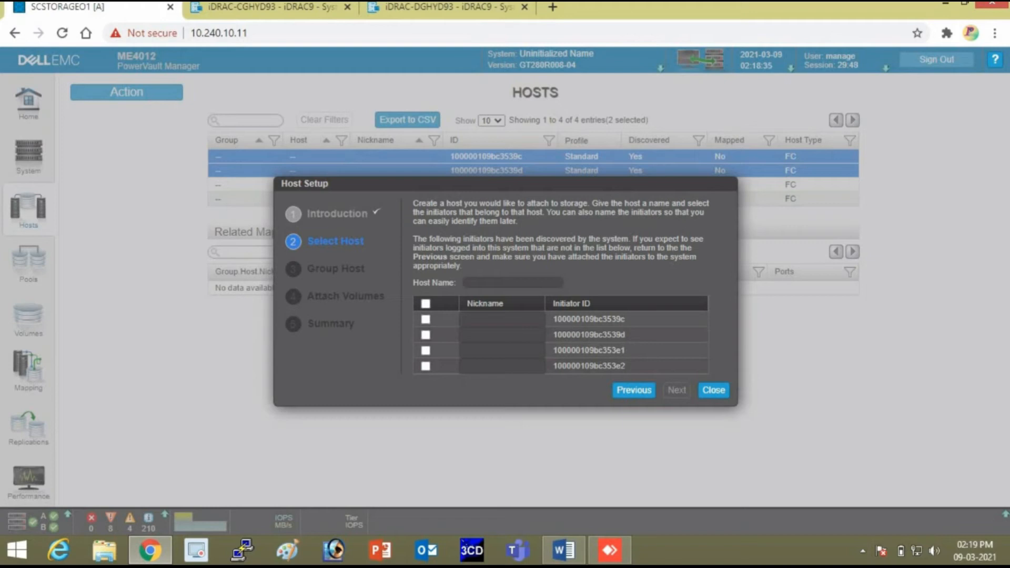
pyautogui.click(426, 321)
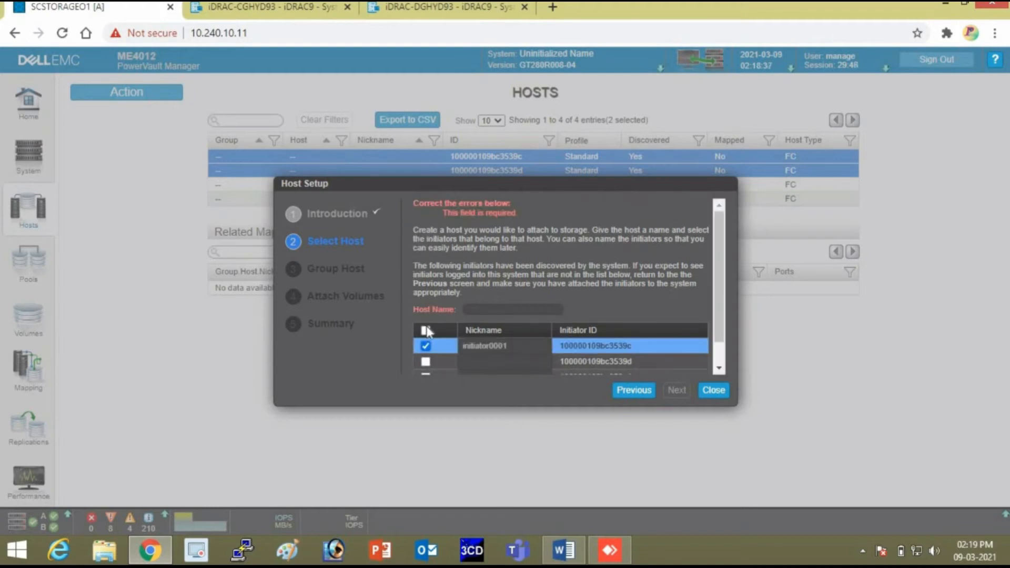
pyautogui.click(425, 362)
pyautogui.scroll(-1, 619, 348)
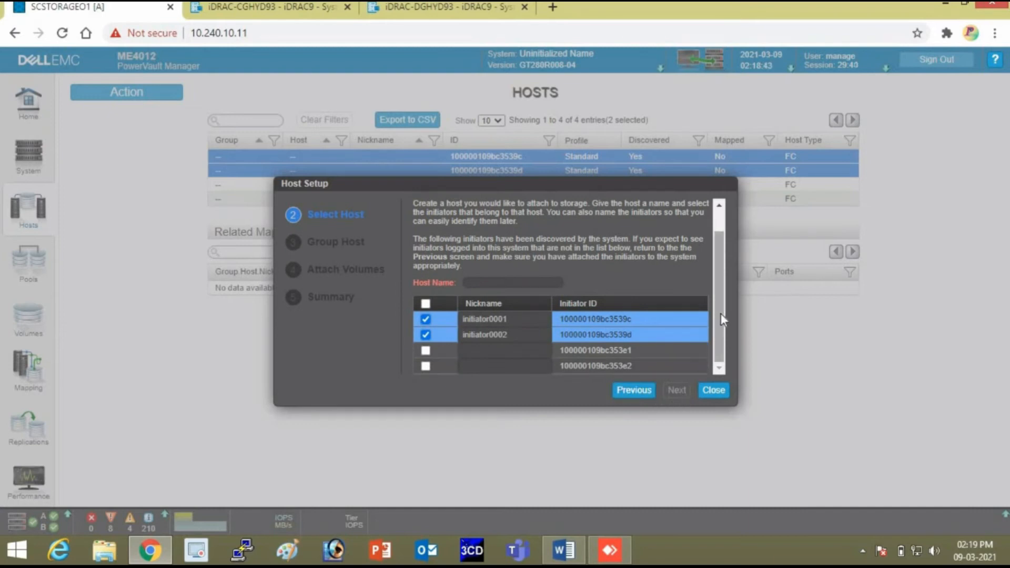
pyautogui.click(547, 283)
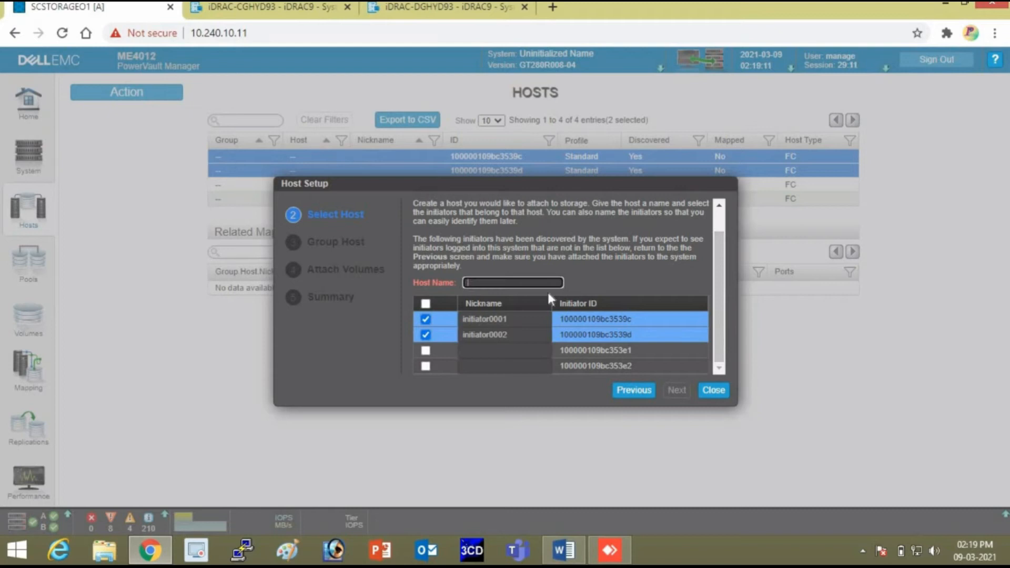
pyautogui.write('S')
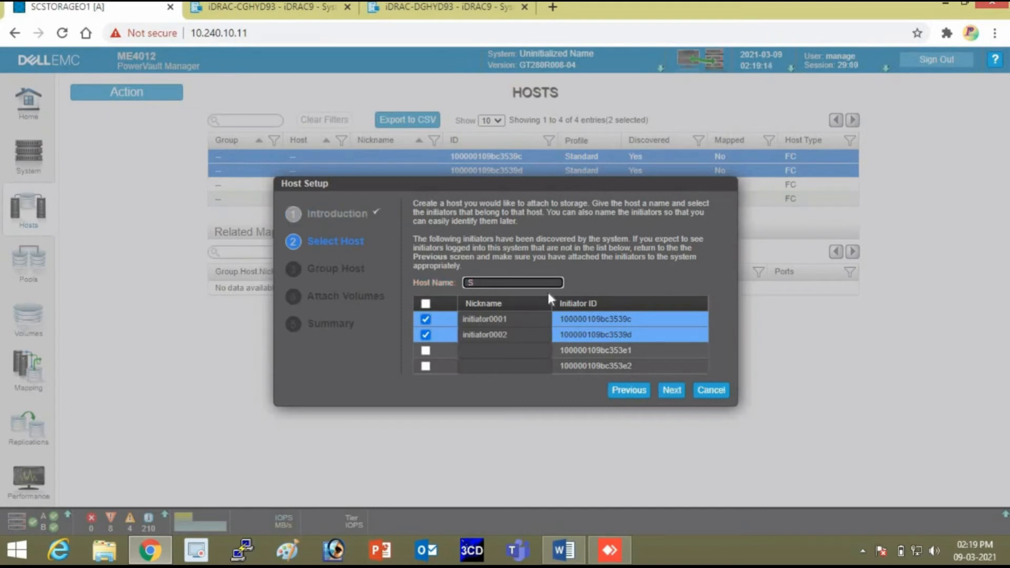
pyautogui.press('BackSpace')
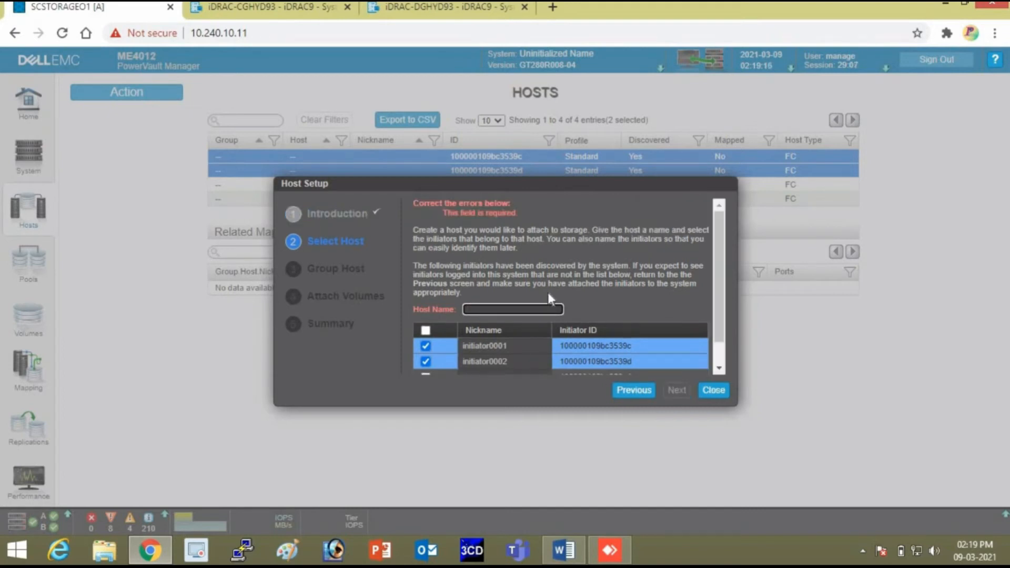
pyautogui.write('SNOI')
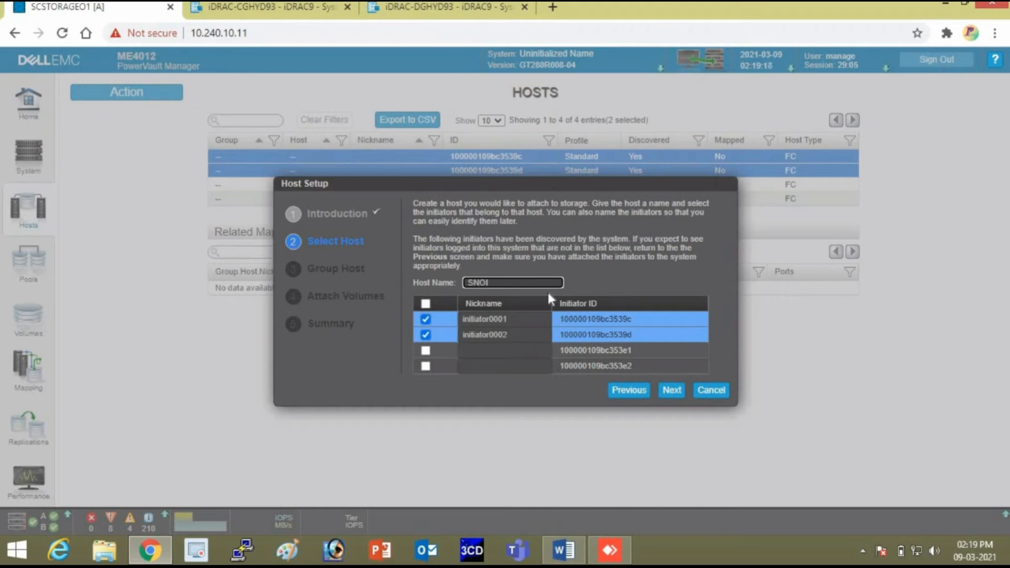
pyautogui.write('VH03')
pyautogui.click(671, 390)
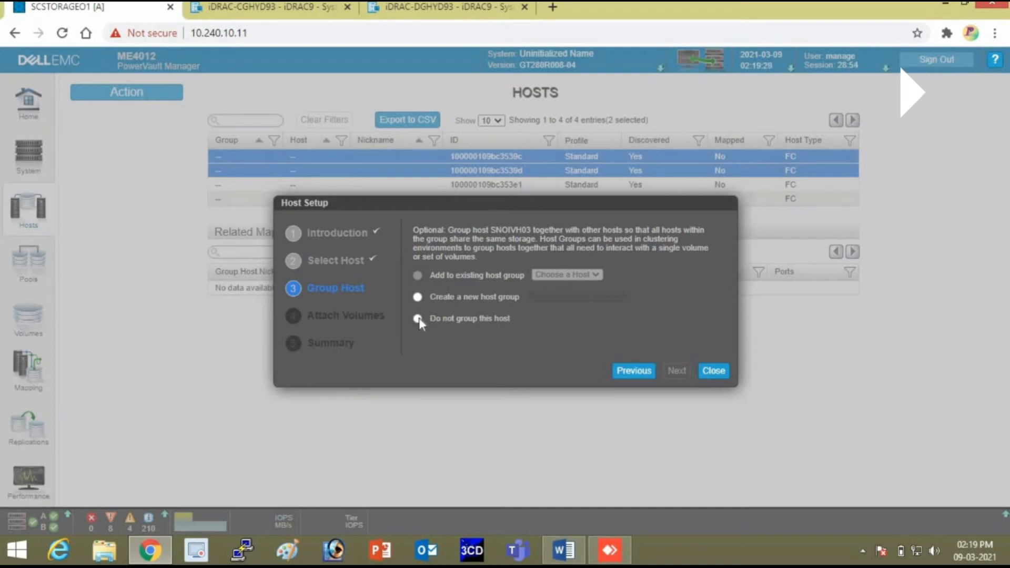
pyautogui.click(417, 318)
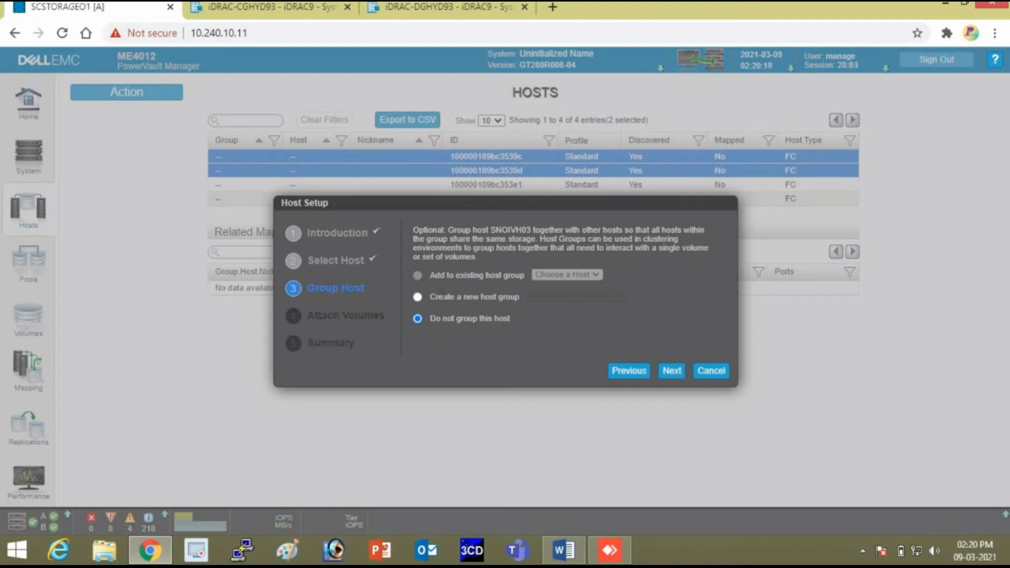
# Attach 100GB volumes Vol0001 and Vol0002 to SNOIVH03, configure the host, and begin another setup.
pyautogui.click(672, 371)
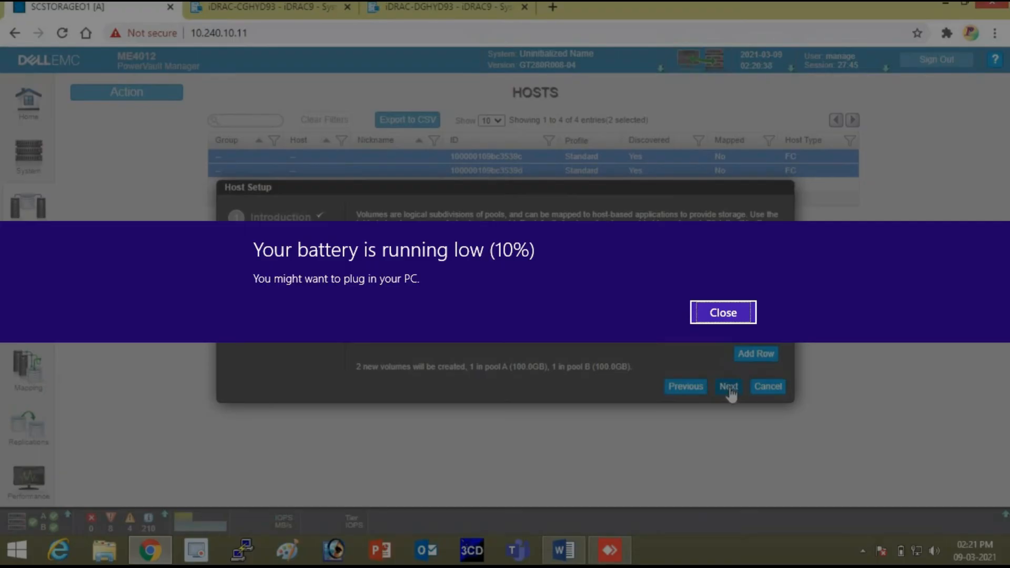
pyautogui.click(729, 388)
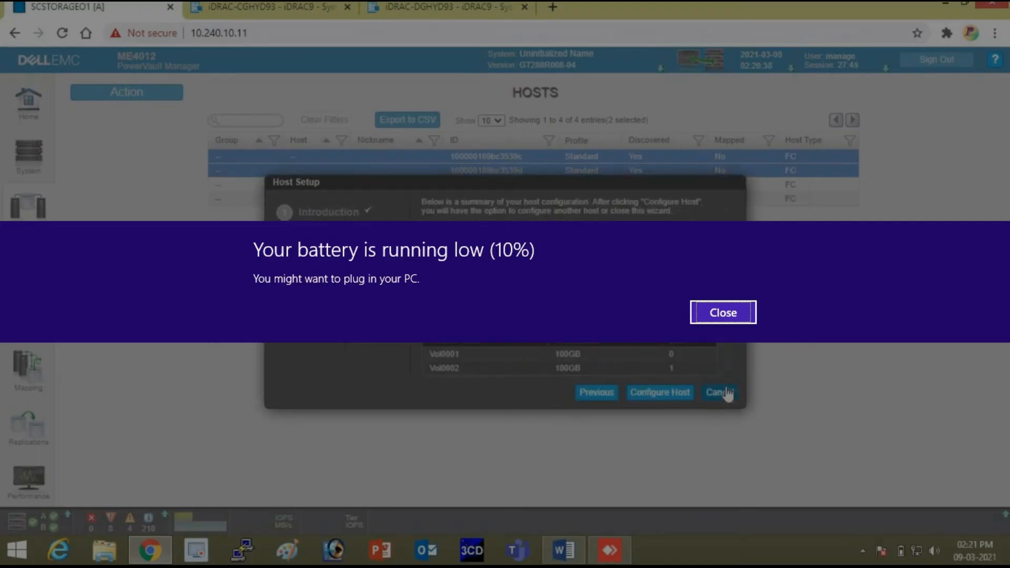
pyautogui.press('Return')
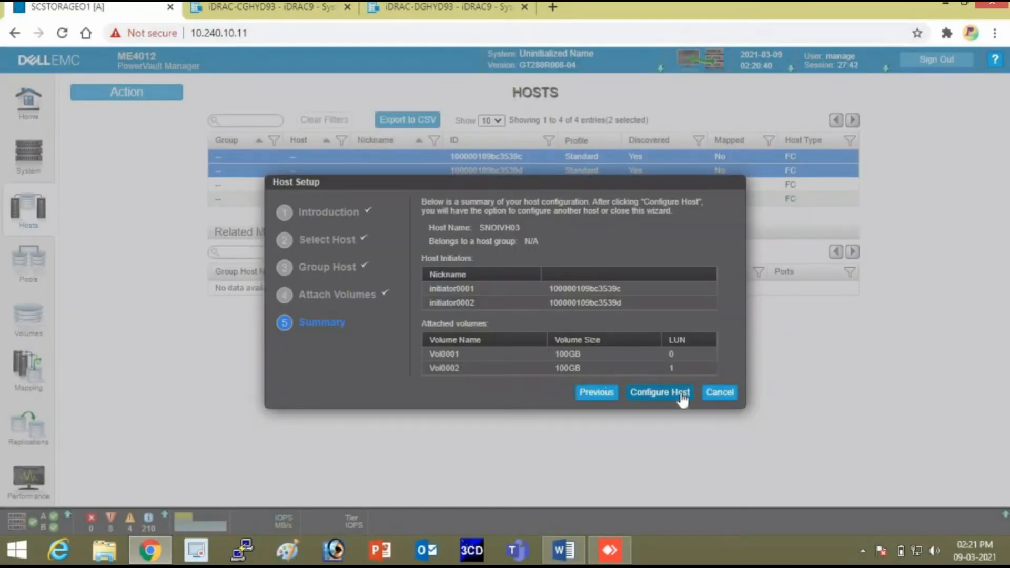
pyautogui.click(681, 392)
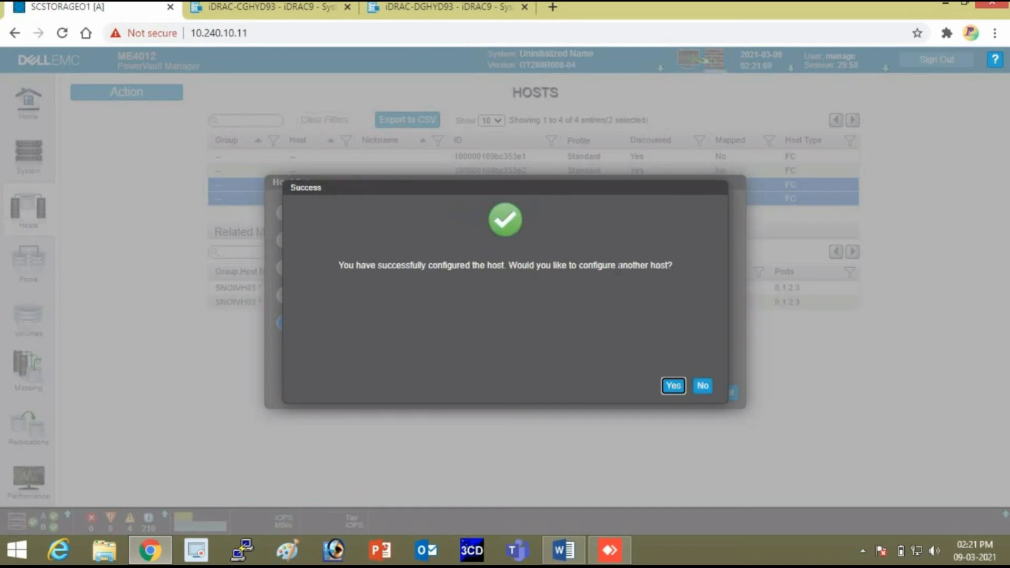
pyautogui.click(674, 386)
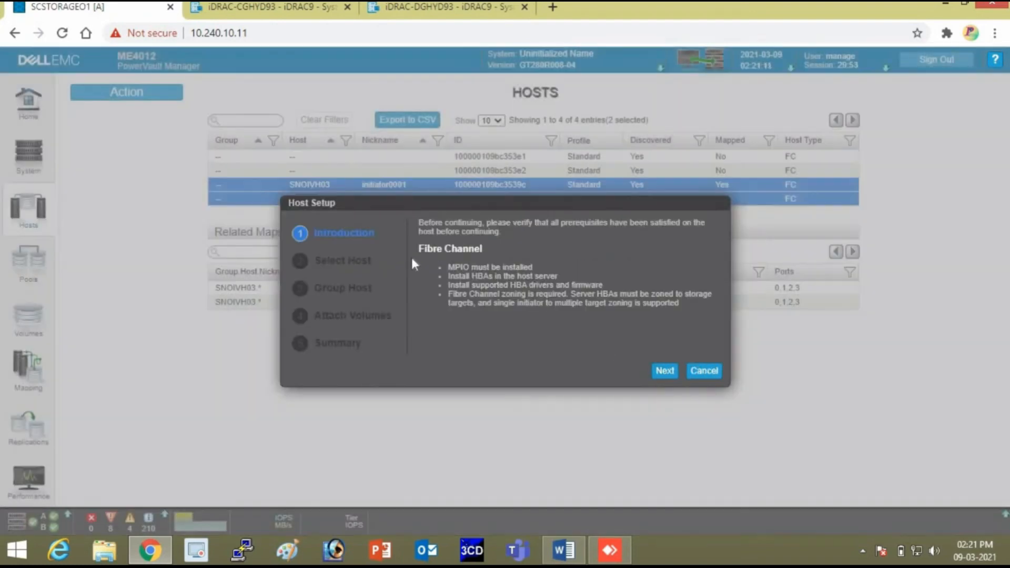
# Define host SNOIVH04 with initiator0003 and initiator0004, choosing 'Do not group this host'.
pyautogui.click(665, 370)
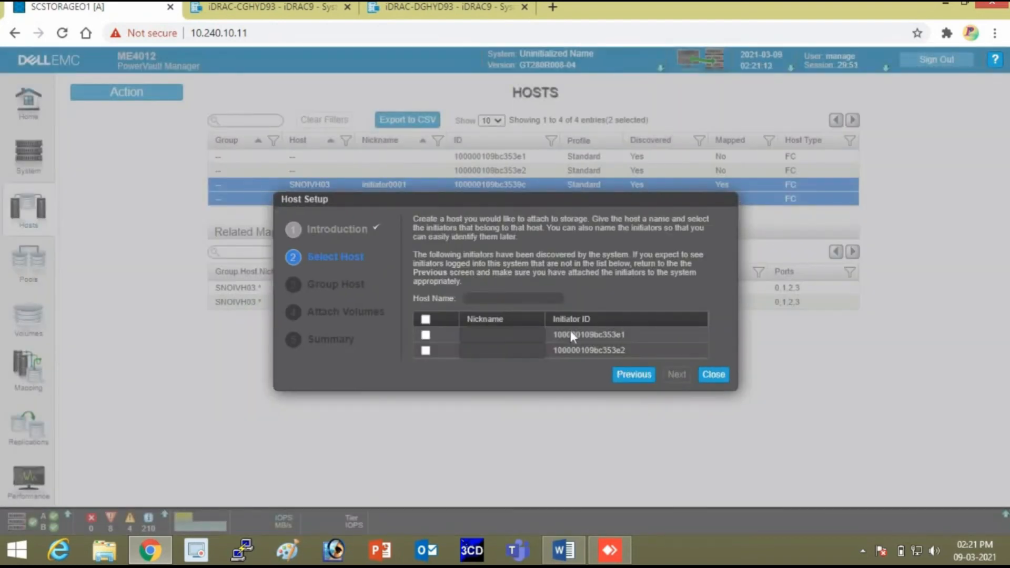
pyautogui.click(426, 337)
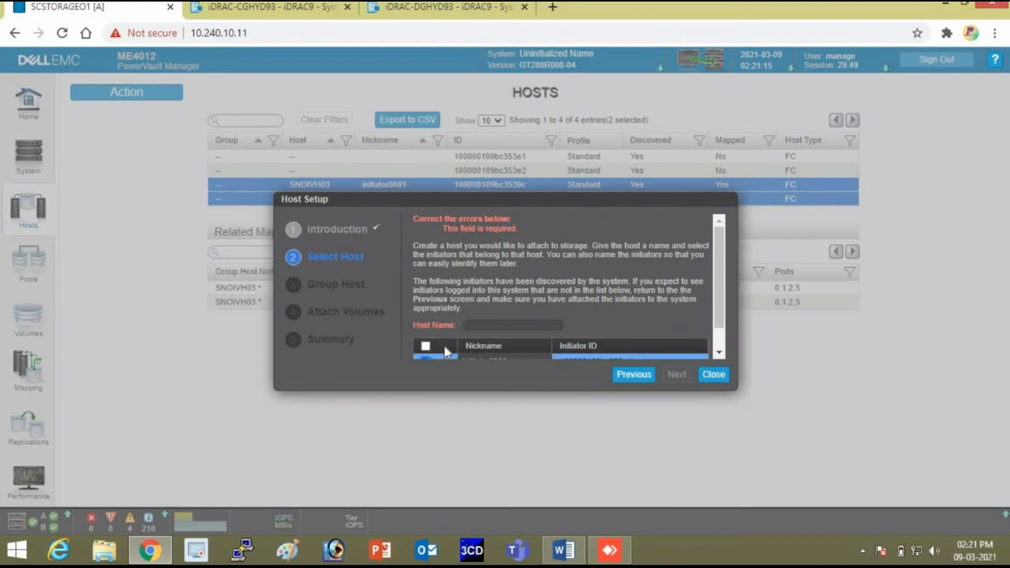
pyautogui.click(425, 346)
pyautogui.moveTo(719, 305); pyautogui.dragTo(721, 340)
pyautogui.click(526, 298)
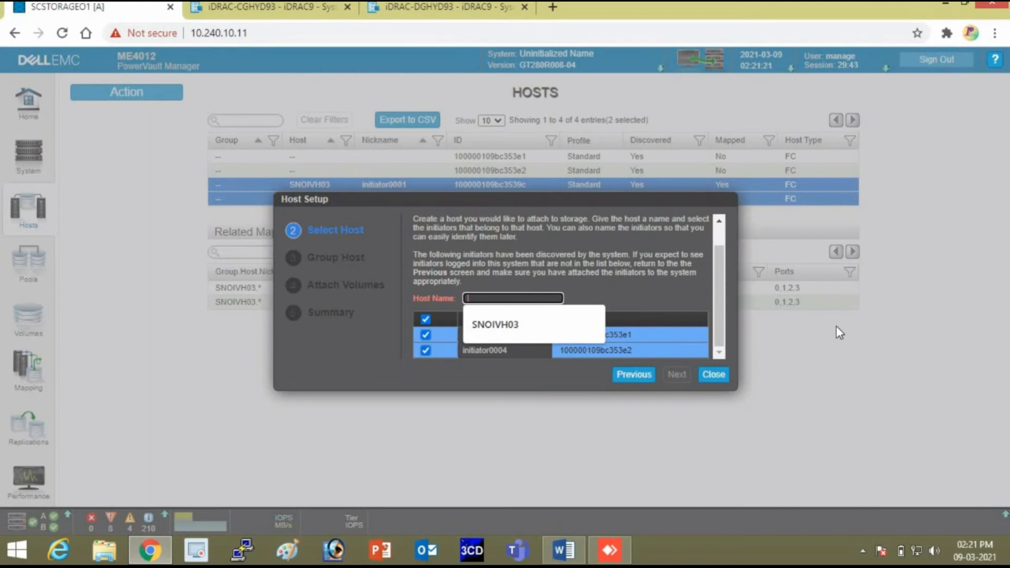
pyautogui.click(542, 324)
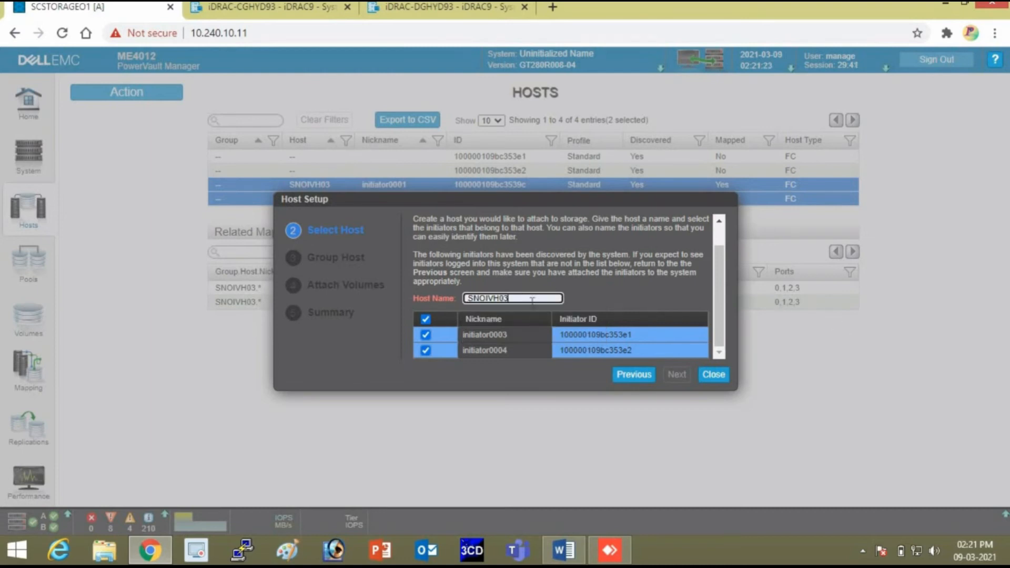
pyautogui.press('BackSpace')
pyautogui.write('4')
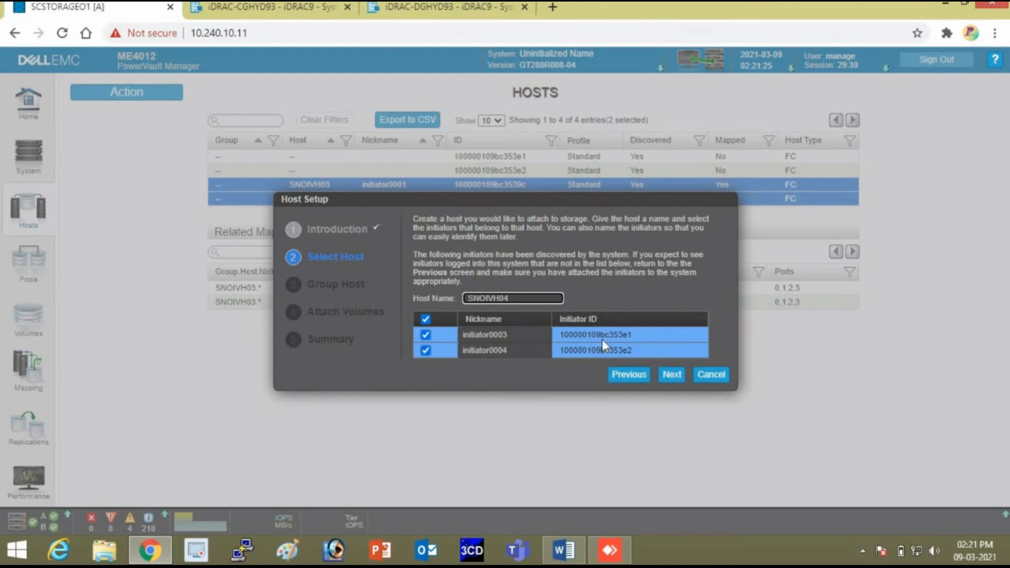
pyautogui.click(670, 375)
pyautogui.click(424, 315)
# Attach volumes Vol0003 and Vol0004, configure SNOIVH04, and accept configuring another host.
pyautogui.click(669, 374)
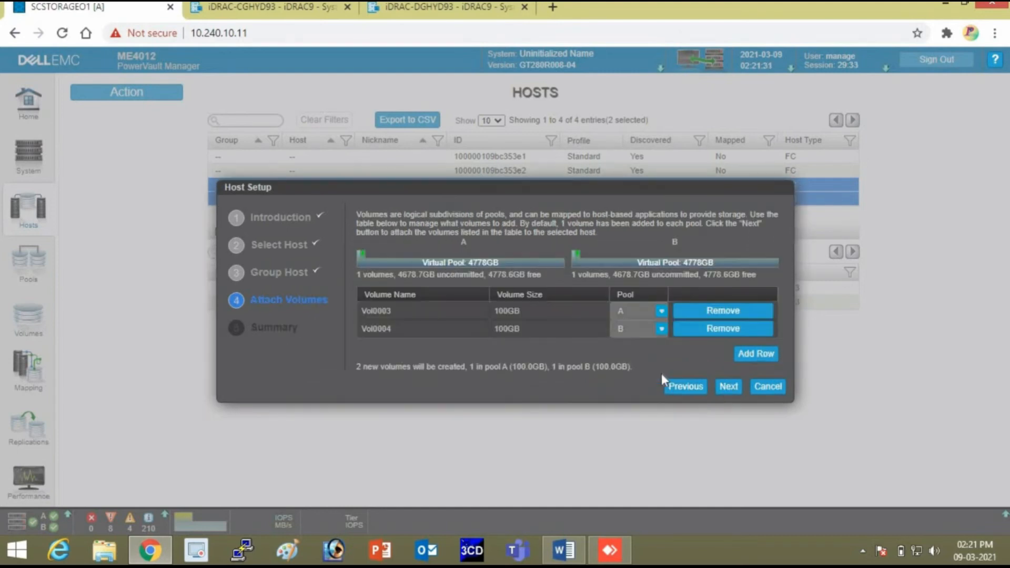
pyautogui.click(729, 387)
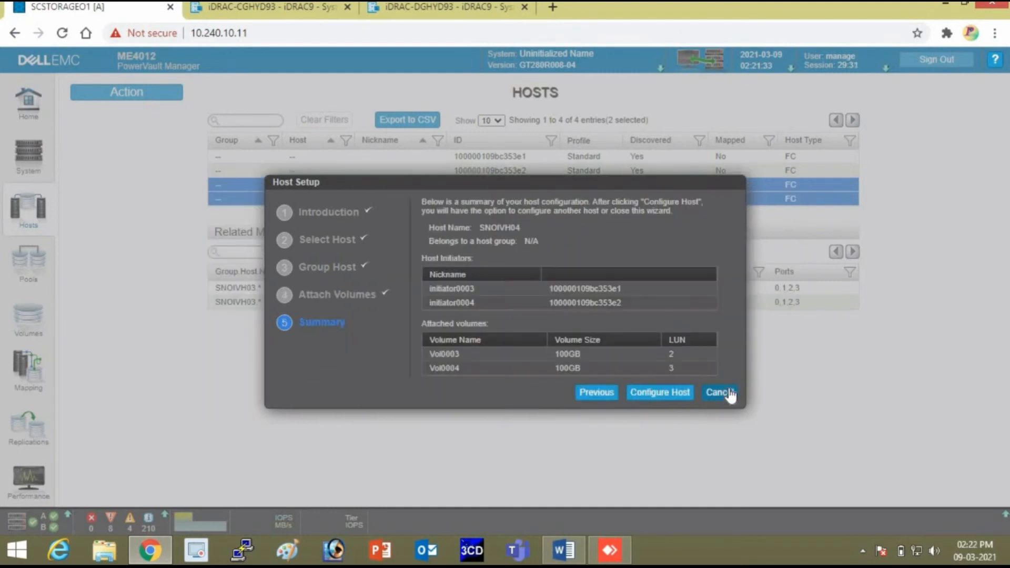
pyautogui.click(666, 391)
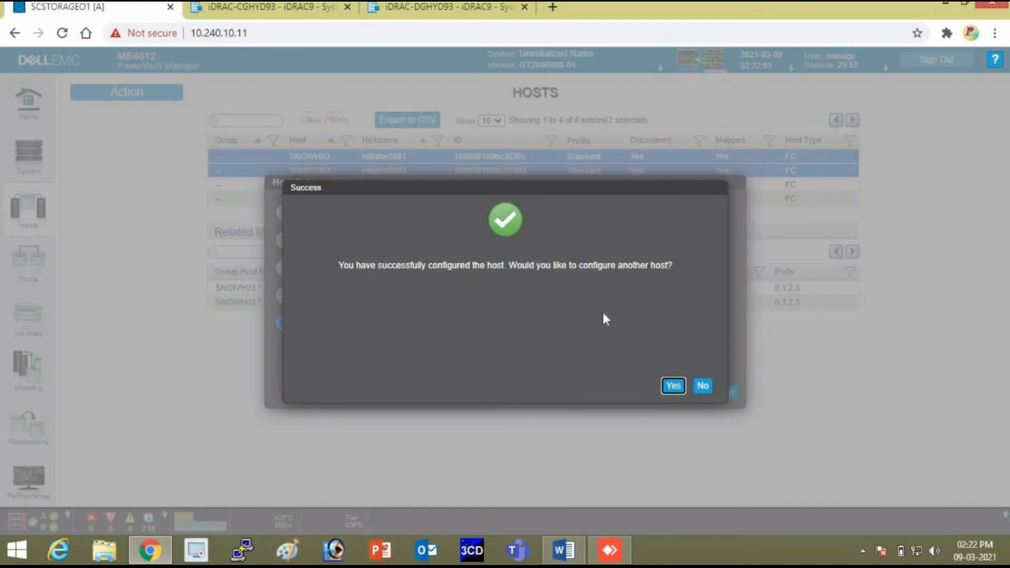
pyautogui.click(672, 386)
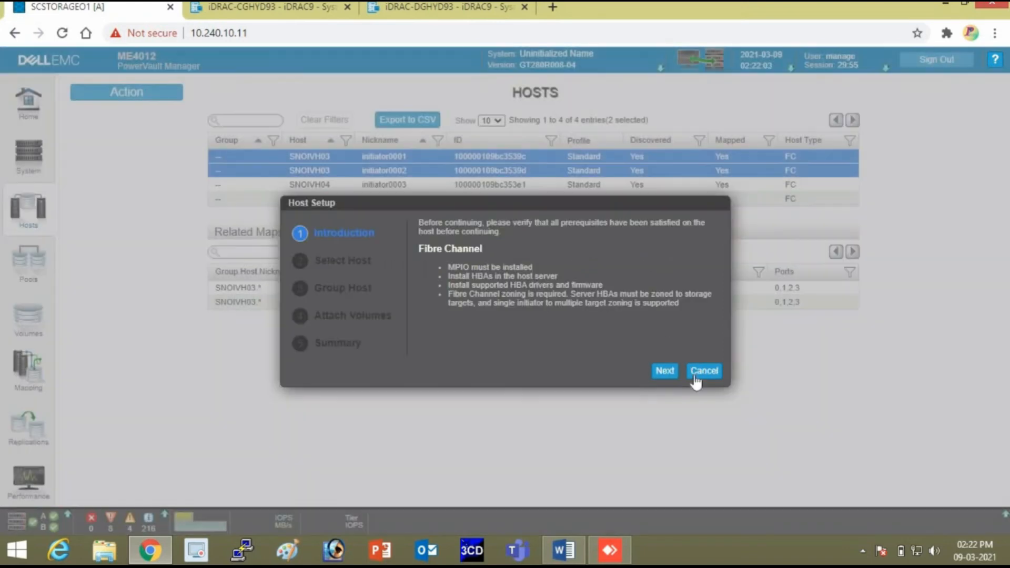
# Cancel Host Setup and view Vol0001's mapping to SNOIVH03 on the Volumes page.
pyautogui.click(702, 370)
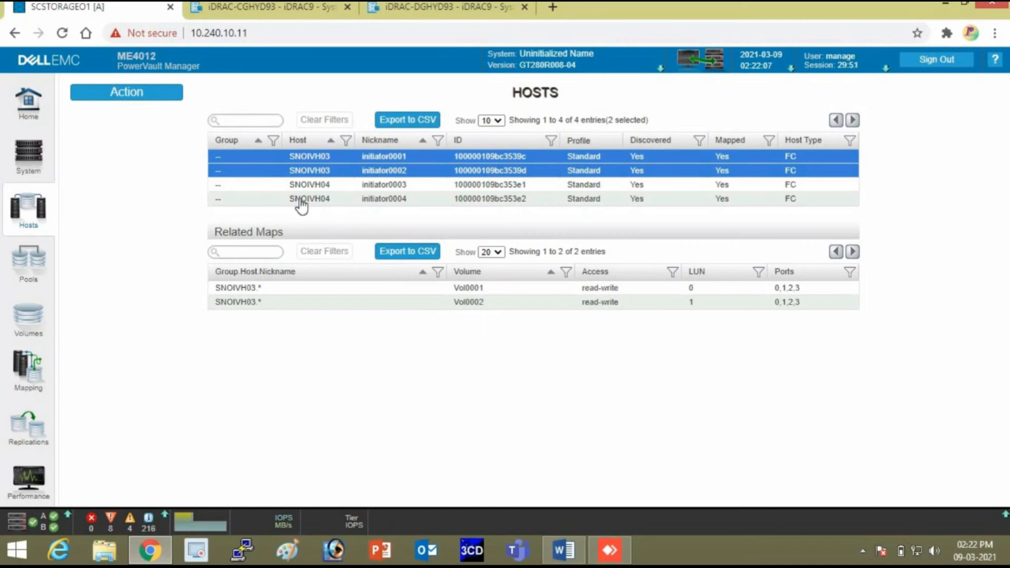
pyautogui.click(40, 325)
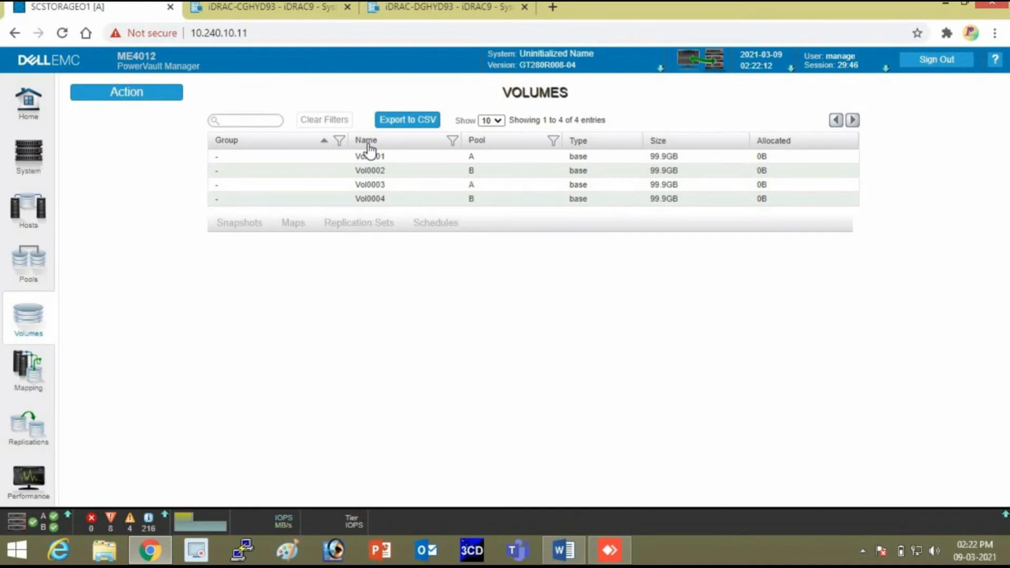
pyautogui.click(297, 158)
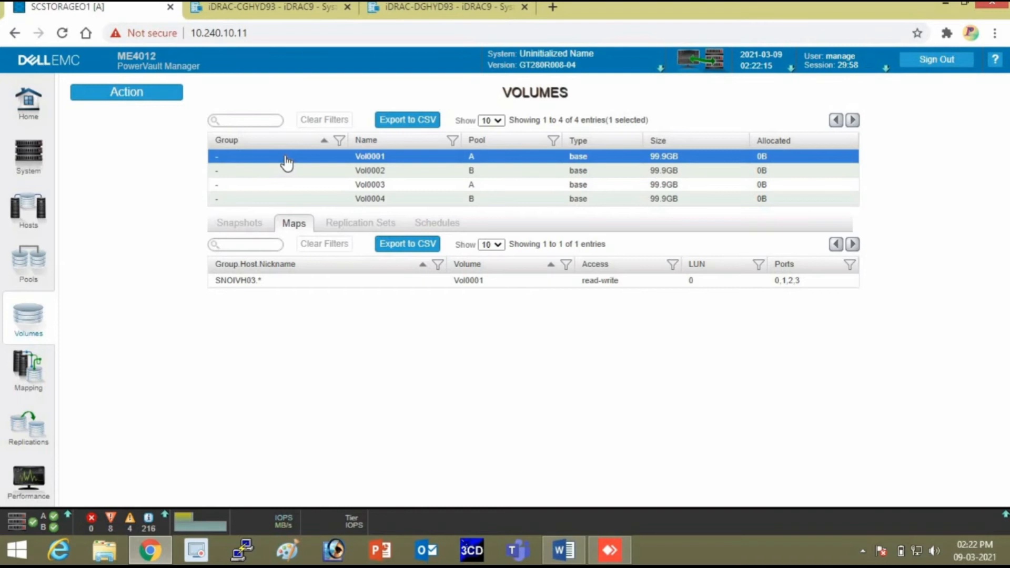
# Delete volume Vol0001 and dismiss the success message.
pyautogui.rightClick(286, 159)
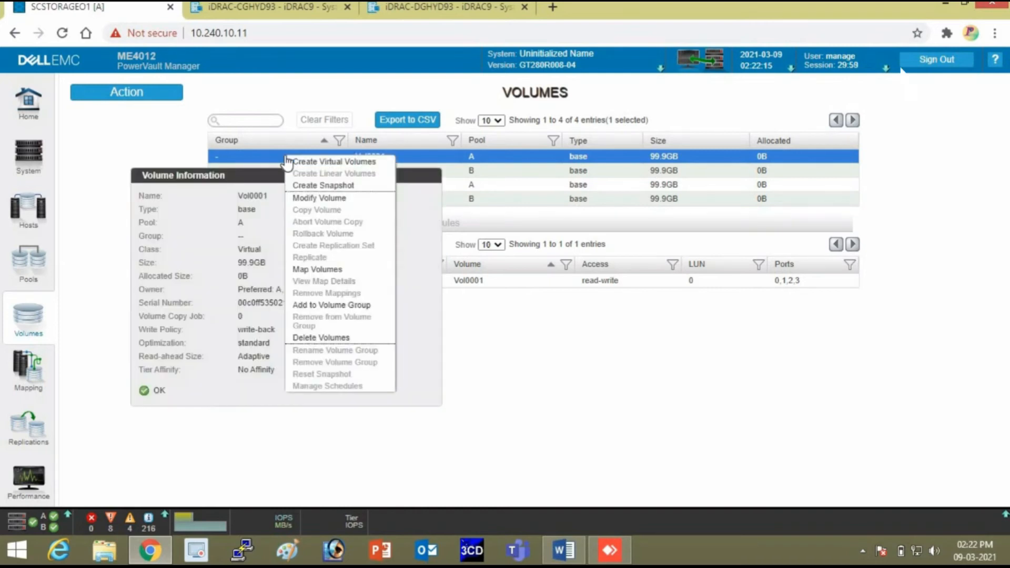
pyautogui.click(314, 338)
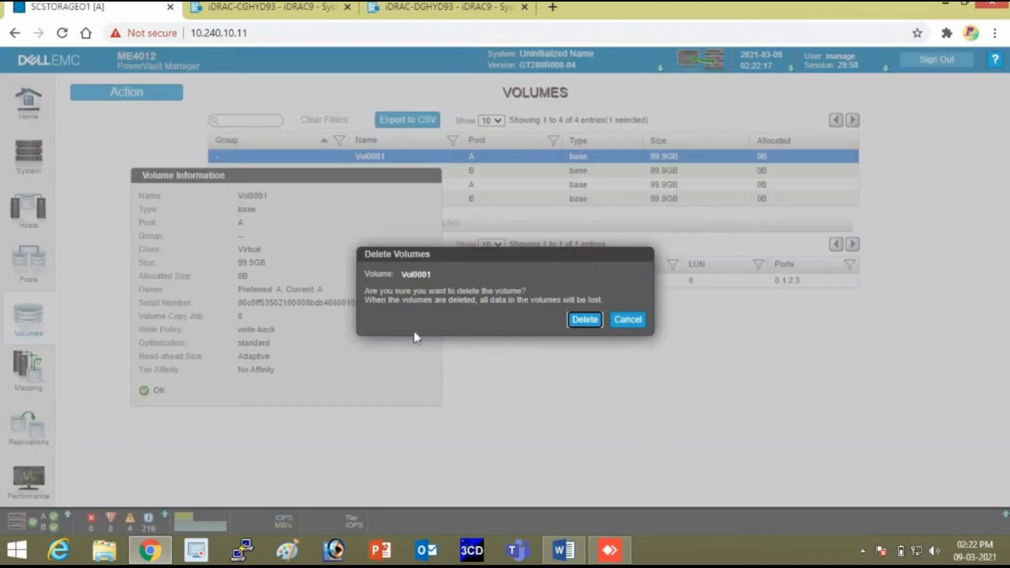
pyautogui.click(594, 325)
pyautogui.click(651, 387)
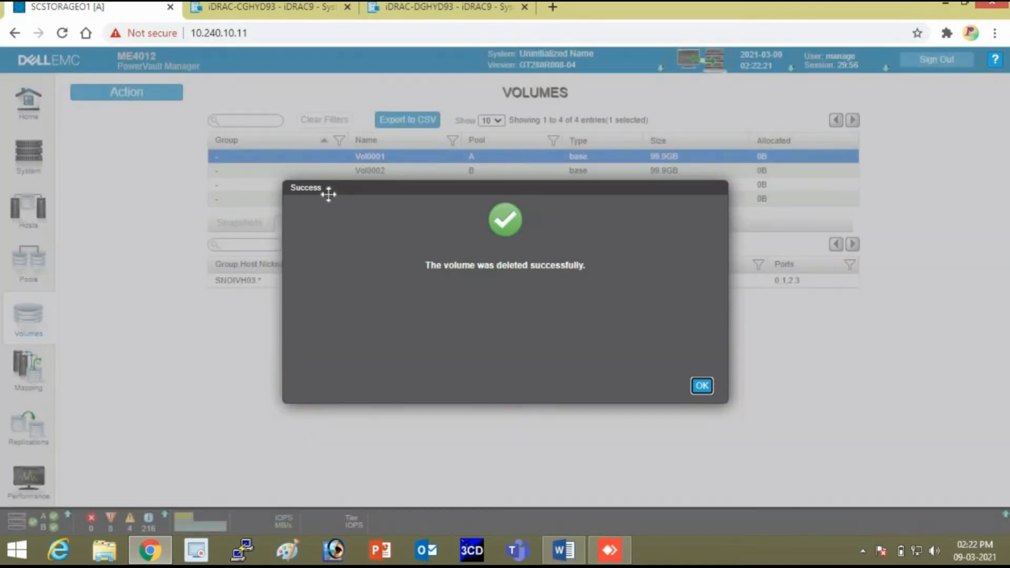
pyautogui.press('Return')
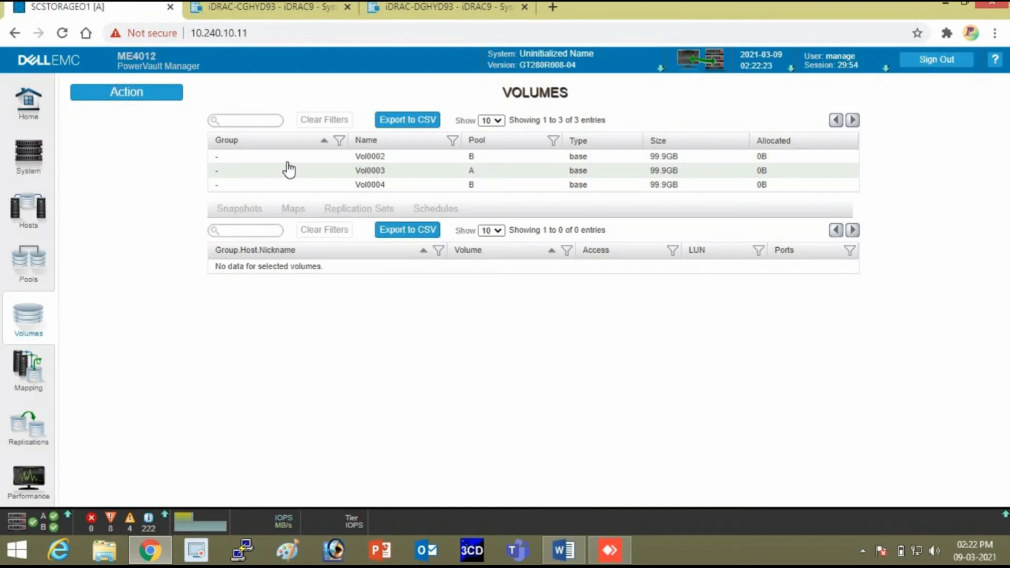
# Delete Vol0002, Vol0003 and Vol0004 together, leaving the volumes table empty.
pyautogui.click(289, 160)
pyautogui.keyDown('ctrl'); pyautogui.click(290, 171); pyautogui.keyUp('ctrl')
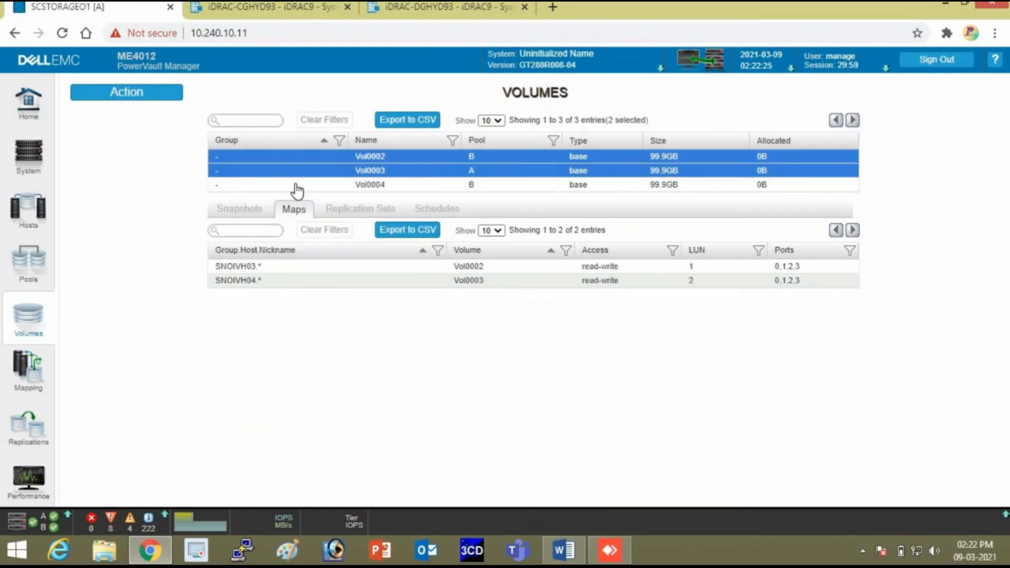
pyautogui.keyDown('ctrl'); pyautogui.click(295, 185); pyautogui.keyUp('ctrl')
pyautogui.rightClick(295, 177)
pyautogui.click(326, 360)
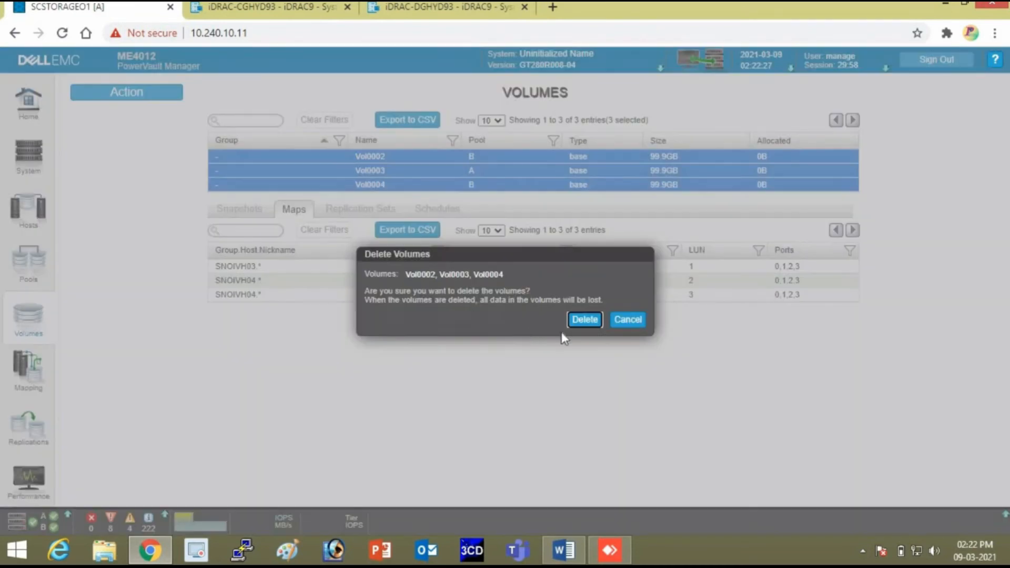
pyautogui.click(595, 318)
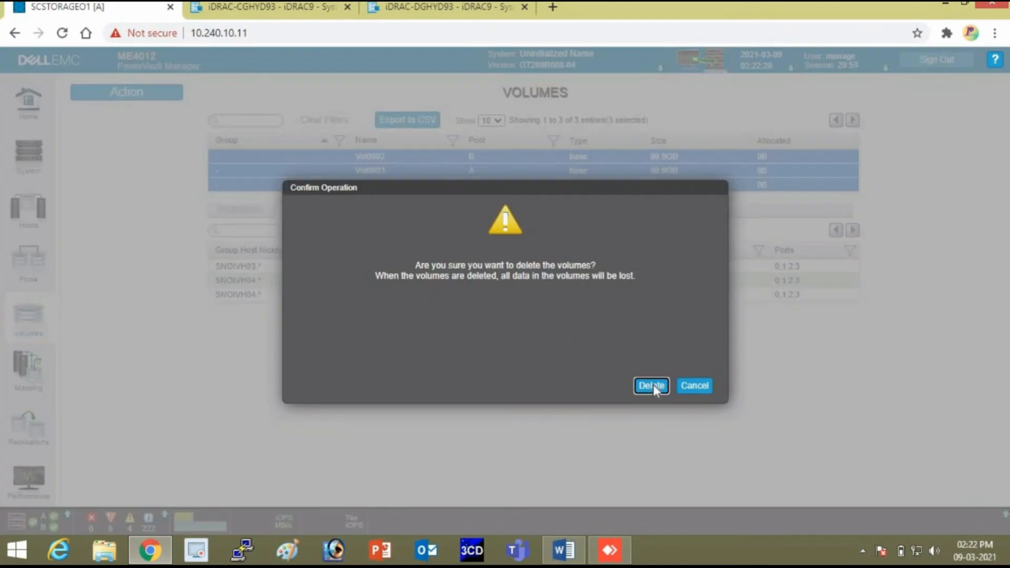
pyautogui.click(652, 386)
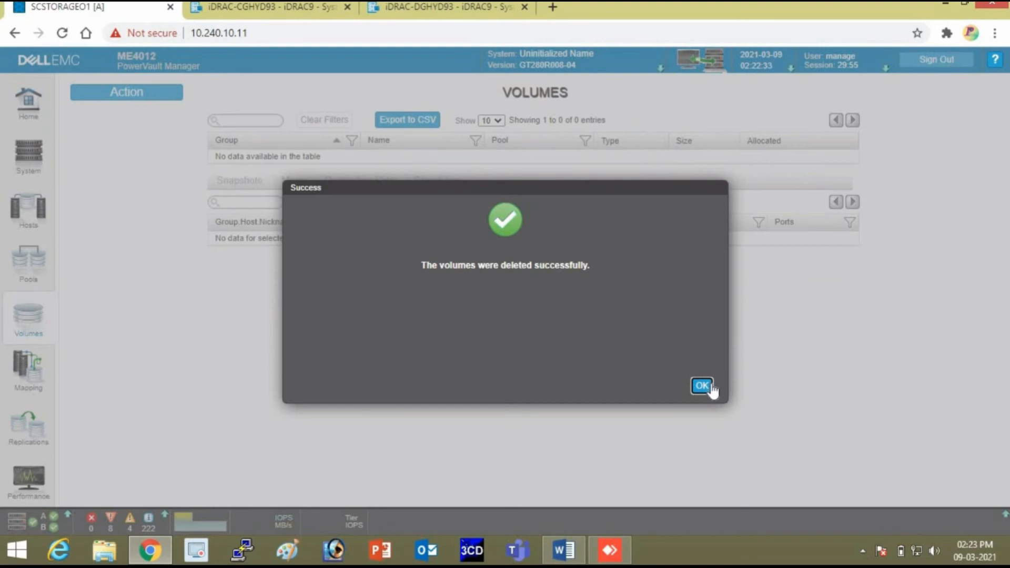
pyautogui.click(702, 386)
pyautogui.rightClick(197, 318)
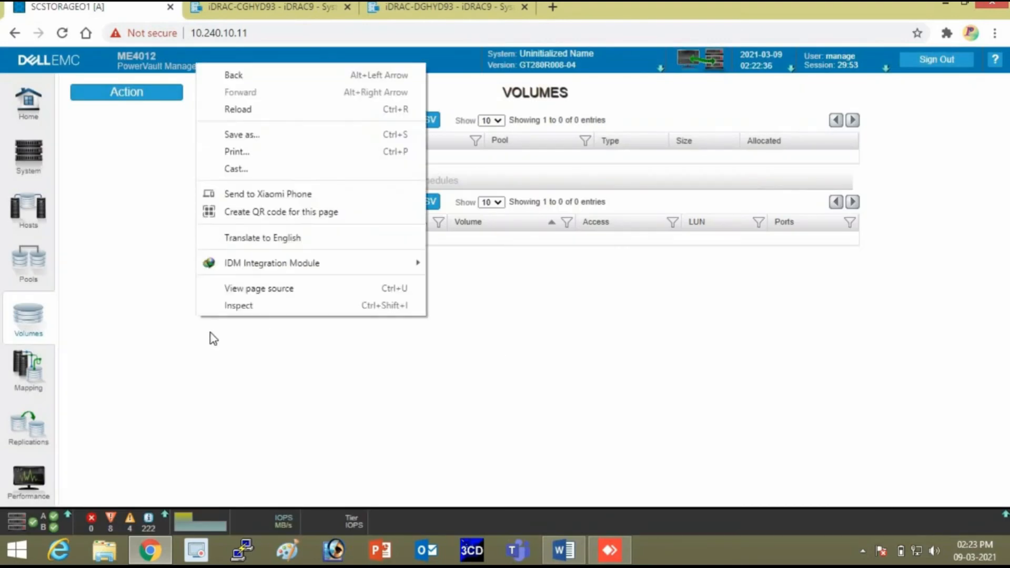
pyautogui.click(135, 94)
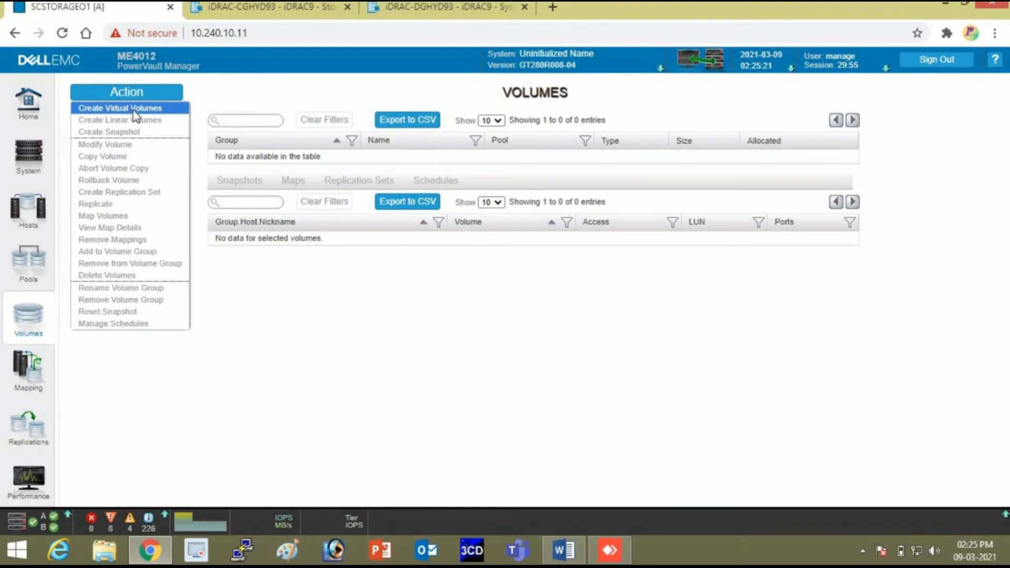
# Create virtual volumes with Vol0001 at 4778GB in pool A, adding Vol0002 in pool B.
pyautogui.click(133, 109)
pyautogui.click(327, 290)
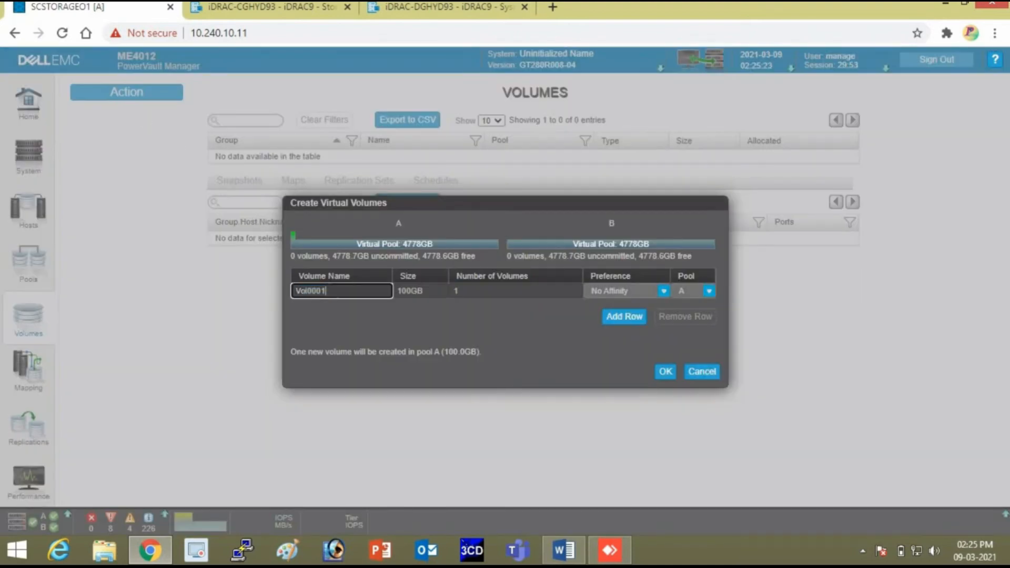
pyautogui.press('Tab')
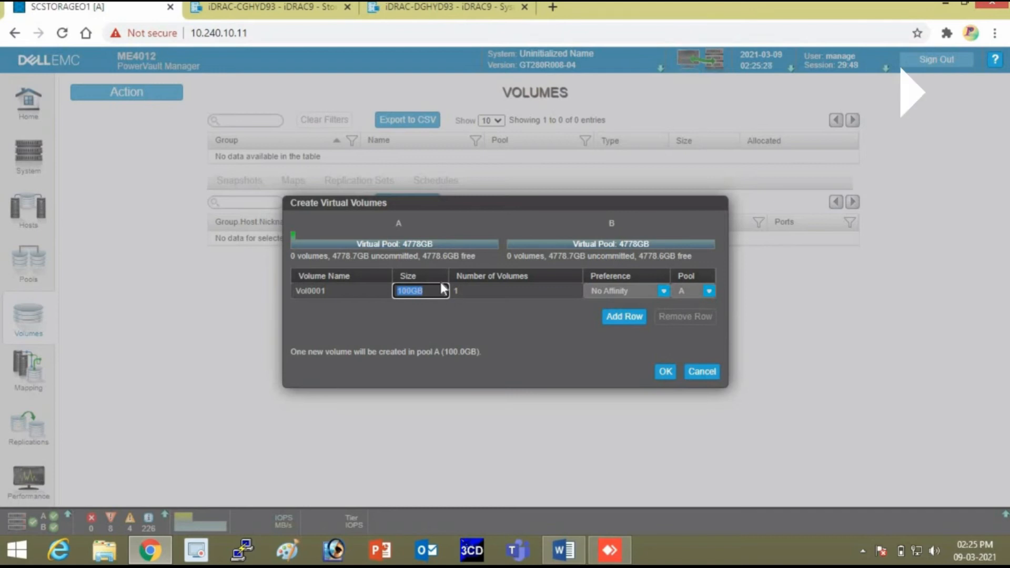
pyautogui.write('4')
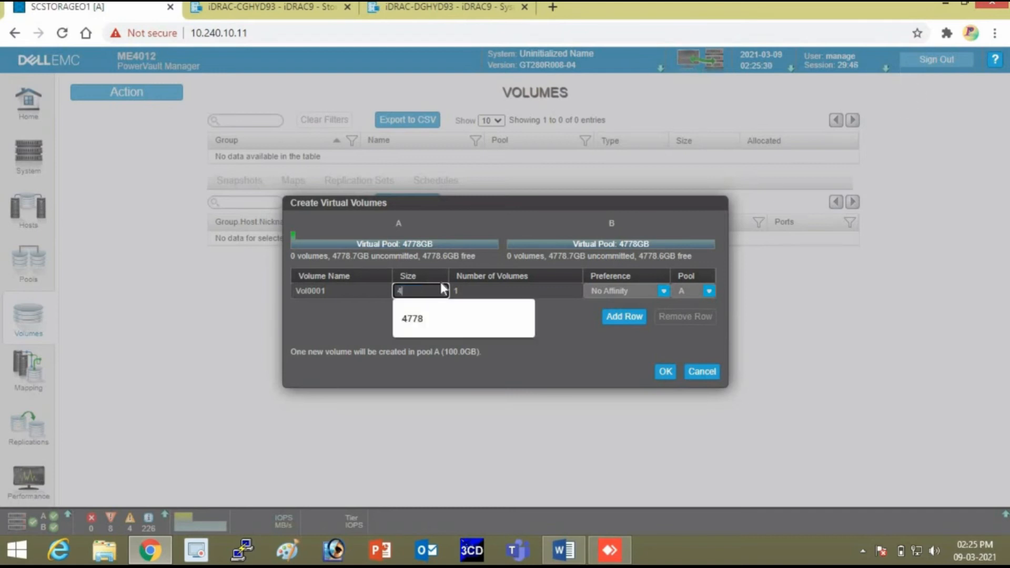
pyautogui.write('778GB')
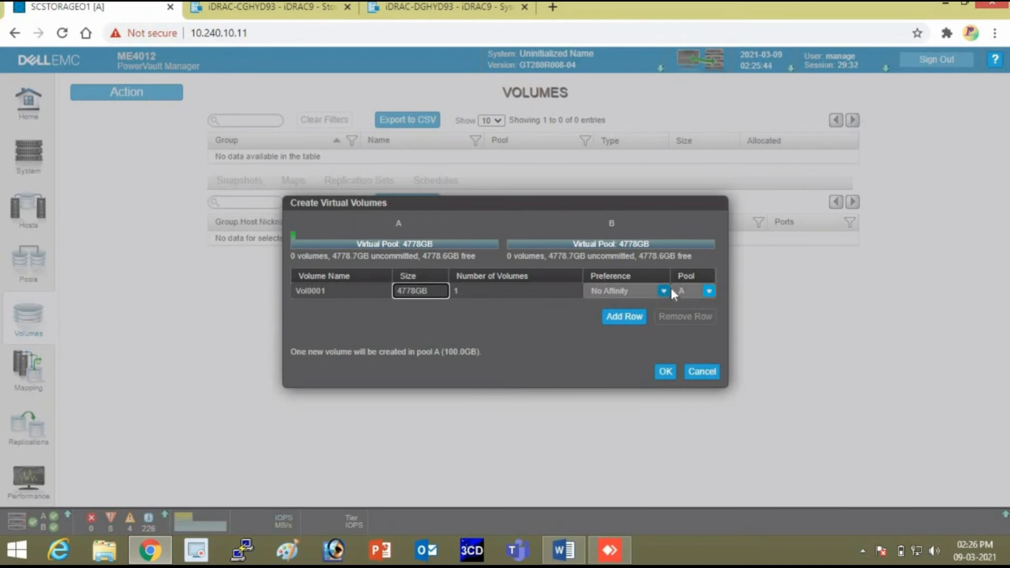
pyautogui.click(619, 322)
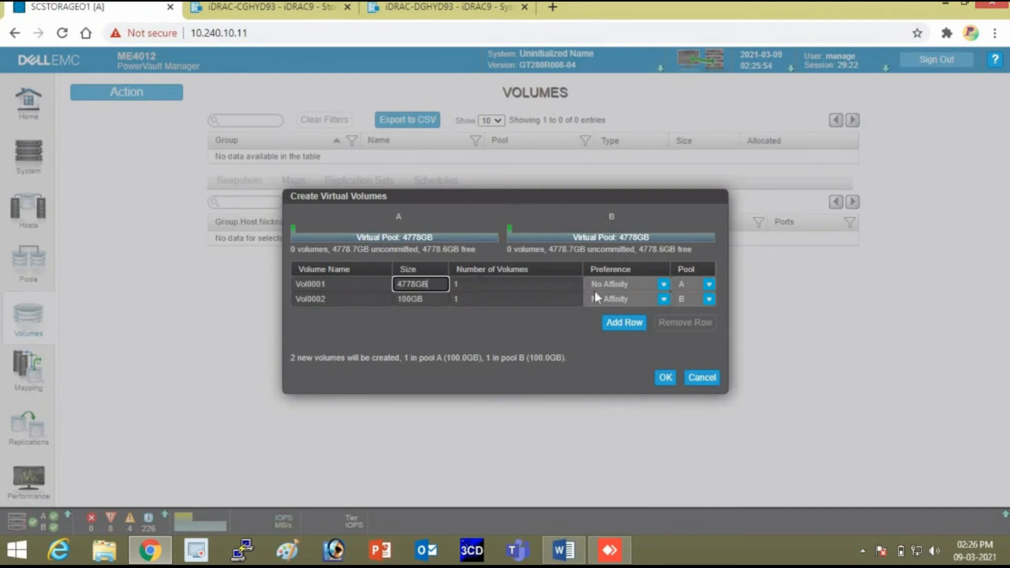
pyautogui.rightClick(474, 280)
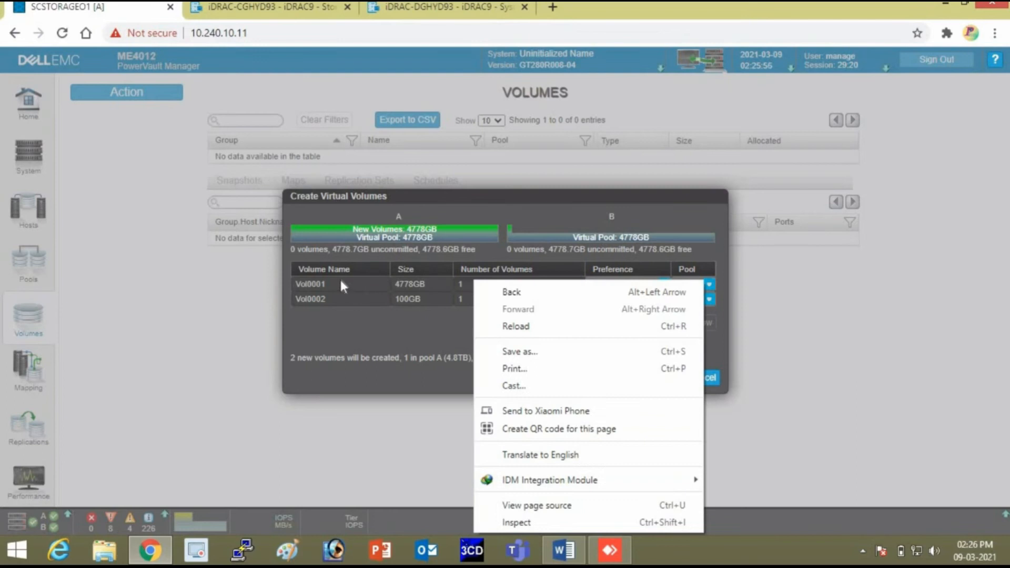
# Resize Vol0002 to 4778GB, remove the extra Vol0003 row, and create both volumes.
pyautogui.click(339, 284)
pyautogui.rightClick(339, 279)
pyautogui.click(317, 281)
pyautogui.click(317, 284)
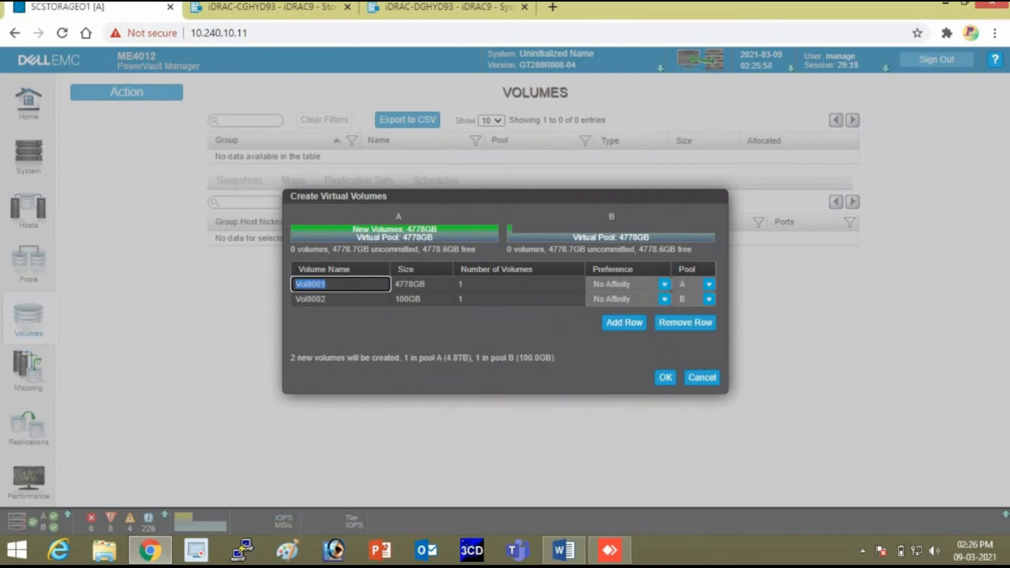
pyautogui.click(413, 300)
pyautogui.click(413, 300)
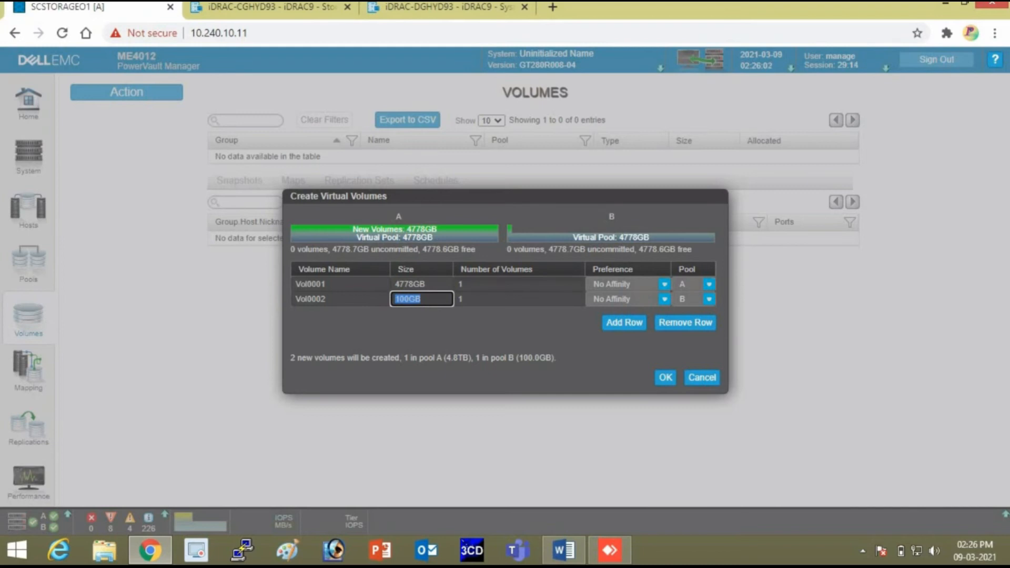
pyautogui.write('4')
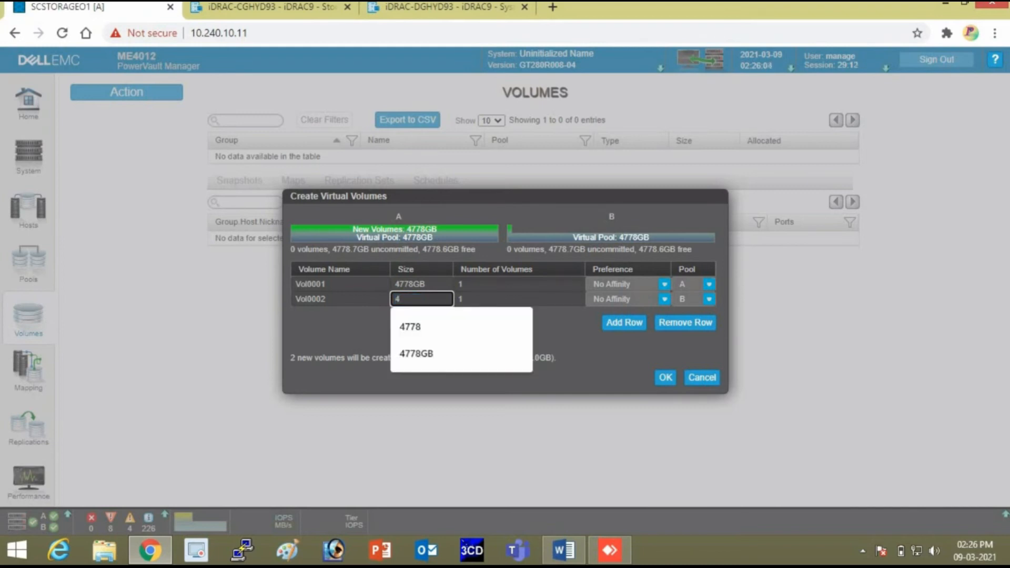
pyautogui.write('778G')
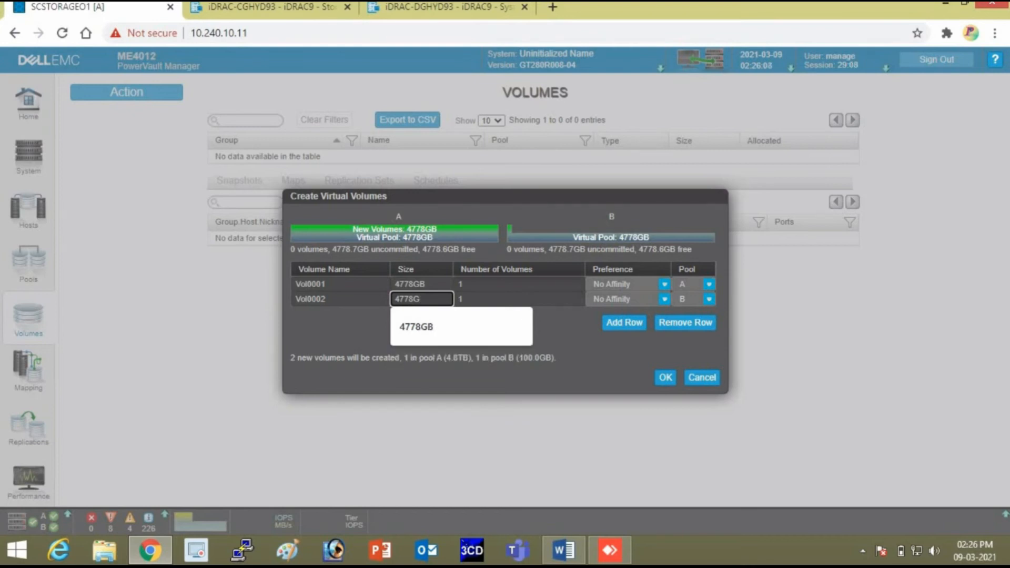
pyautogui.write('B')
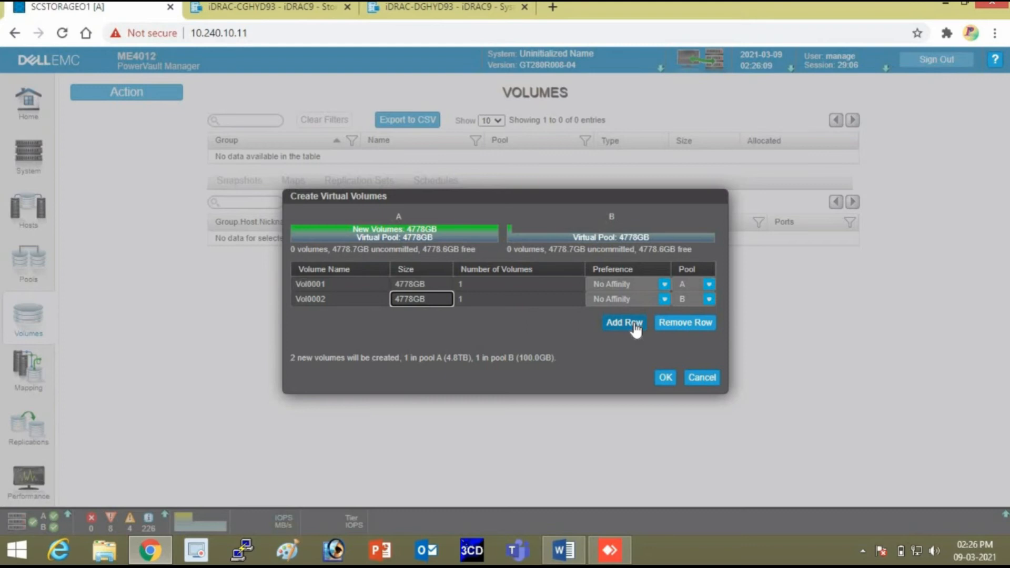
pyautogui.click(636, 329)
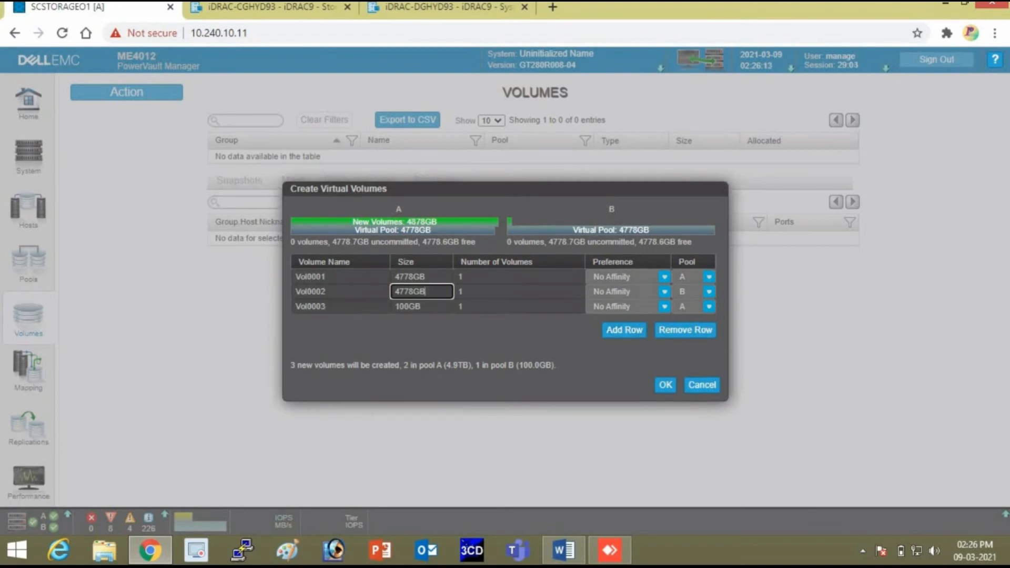
pyautogui.press('Tab')
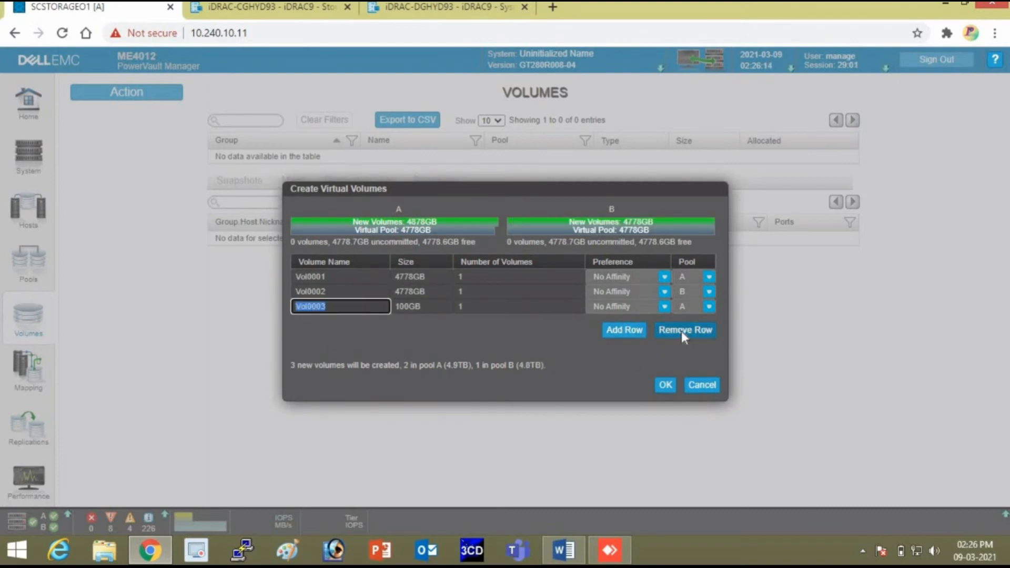
pyautogui.click(680, 330)
pyautogui.click(666, 382)
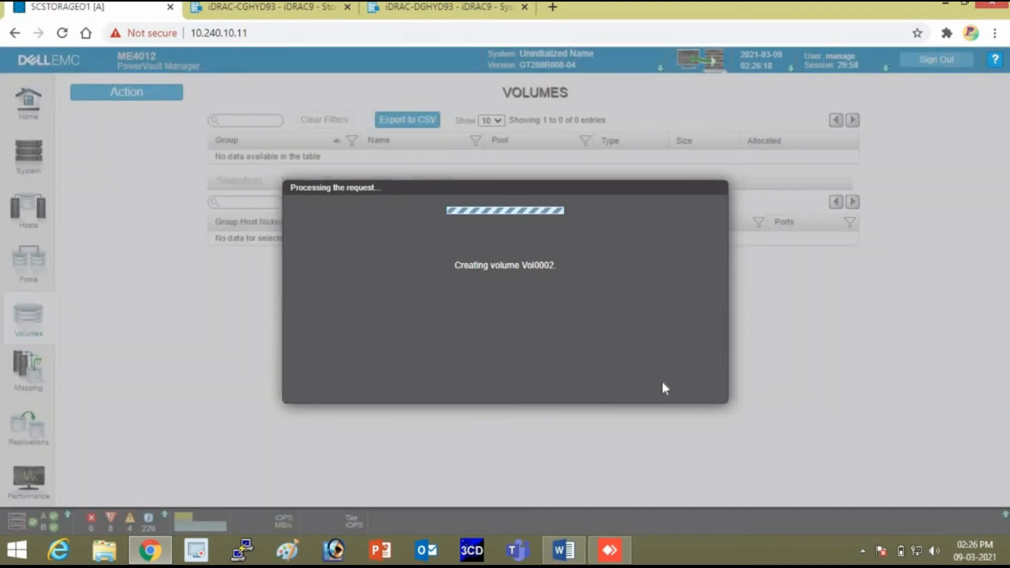
# Open the Map Volumes dialog for the new 4777.9GB Vol0001.
pyautogui.click(704, 386)
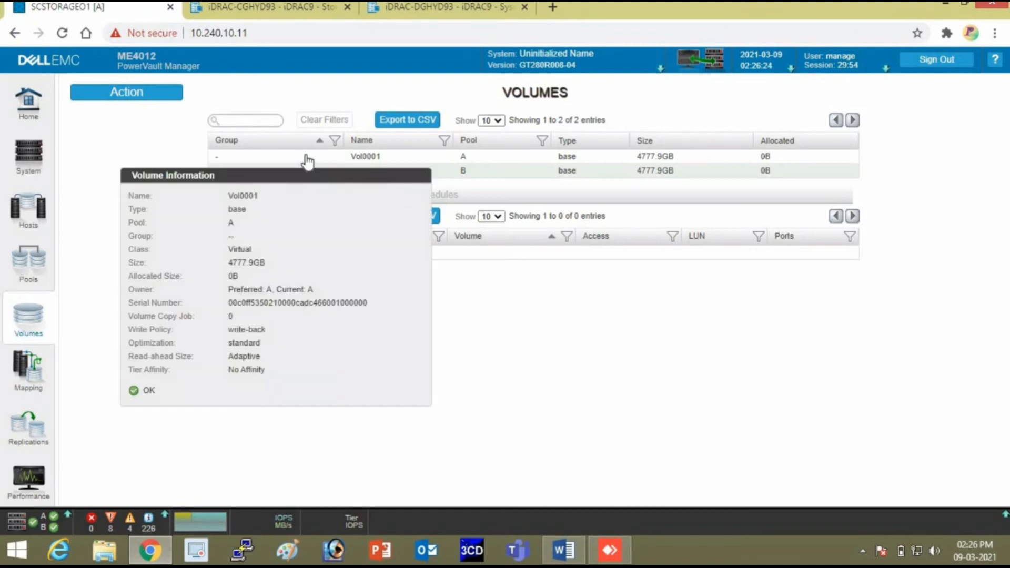
pyautogui.click(382, 159)
pyautogui.rightClick(381, 161)
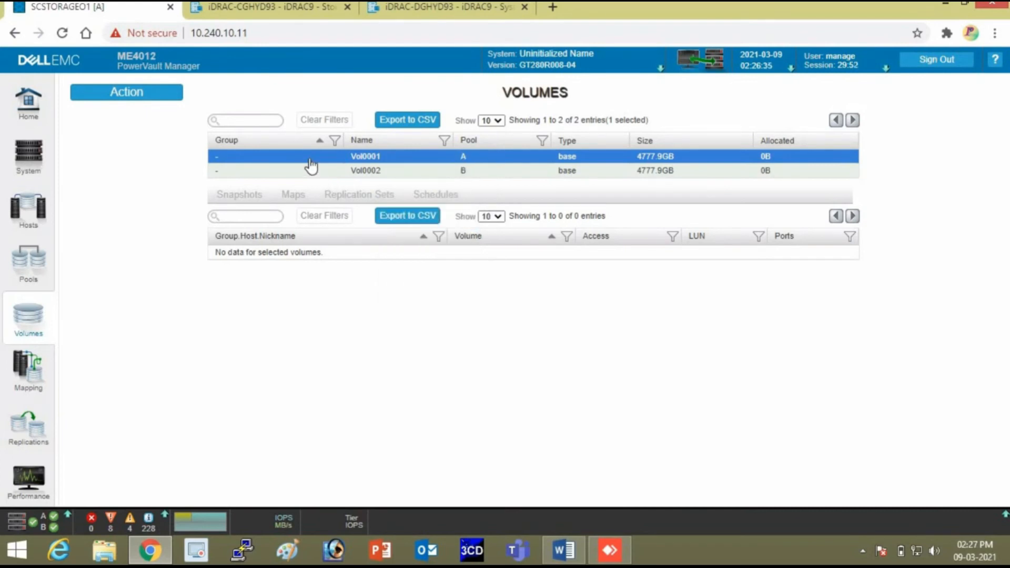
pyautogui.moveTo(318, 161)
pyautogui.click(483, 170)
pyautogui.click(496, 159)
pyautogui.moveTo(514, 159)
pyautogui.rightClick(379, 161)
pyautogui.moveTo(379, 162)
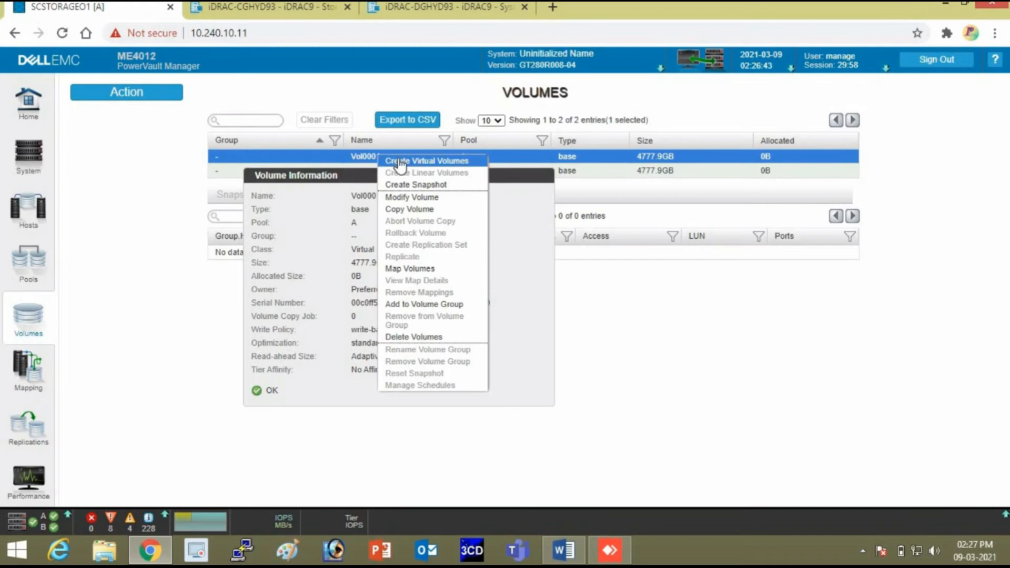
pyautogui.click(410, 269)
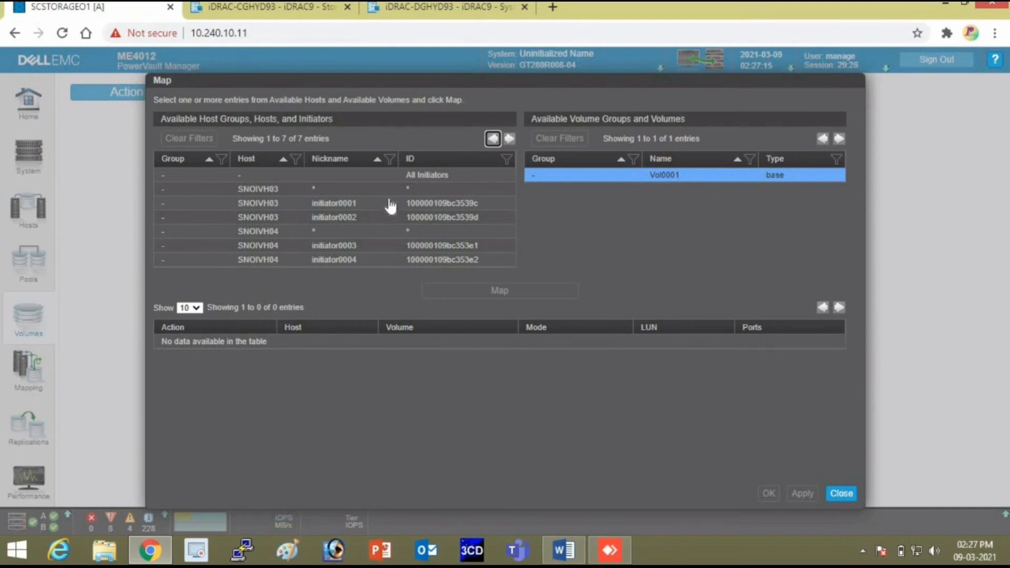
# Map Vol0001 read-write to the whole SNOIVH03 host on LUN 0, ports 0–3.
pyautogui.click(367, 206)
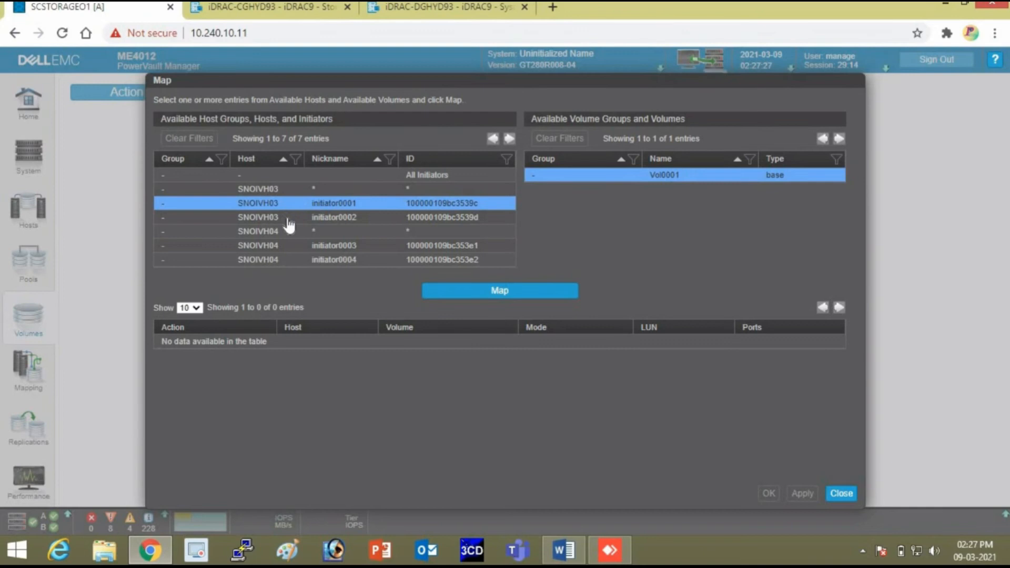
pyautogui.click(344, 219)
pyautogui.click(354, 204)
pyautogui.click(375, 192)
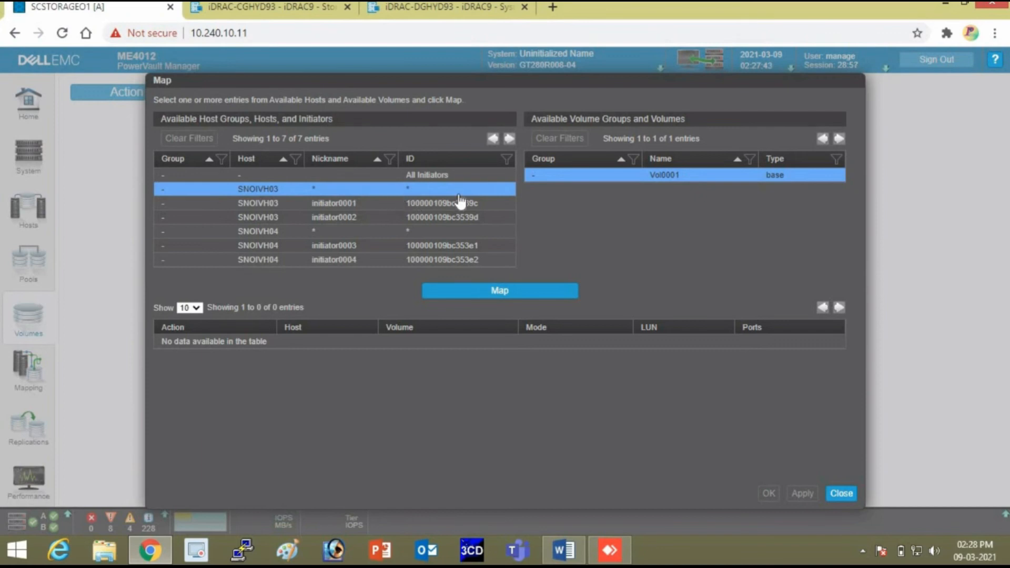
pyautogui.click(498, 292)
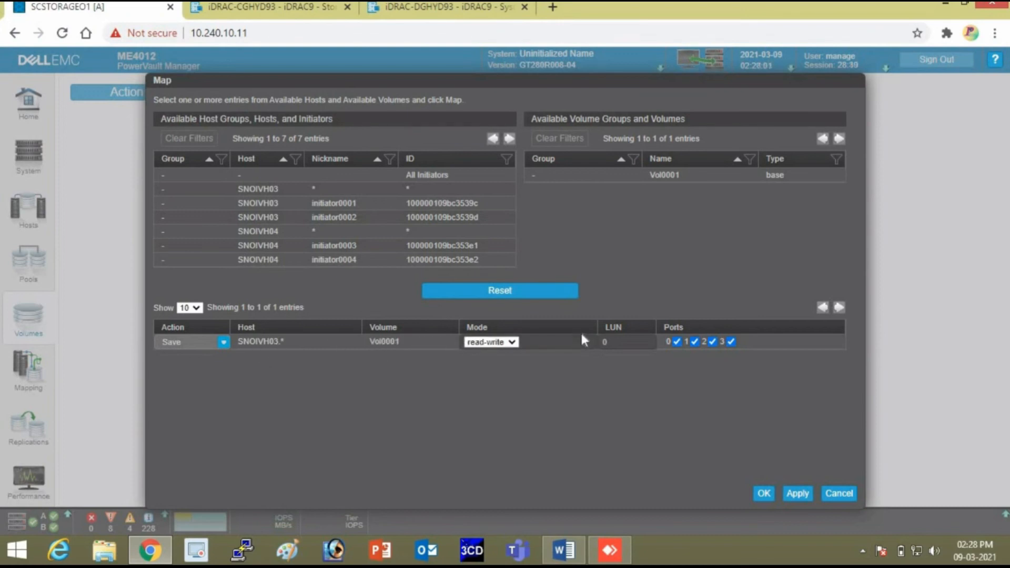
pyautogui.rightClick(258, 230)
pyautogui.click(247, 234)
pyautogui.click(799, 494)
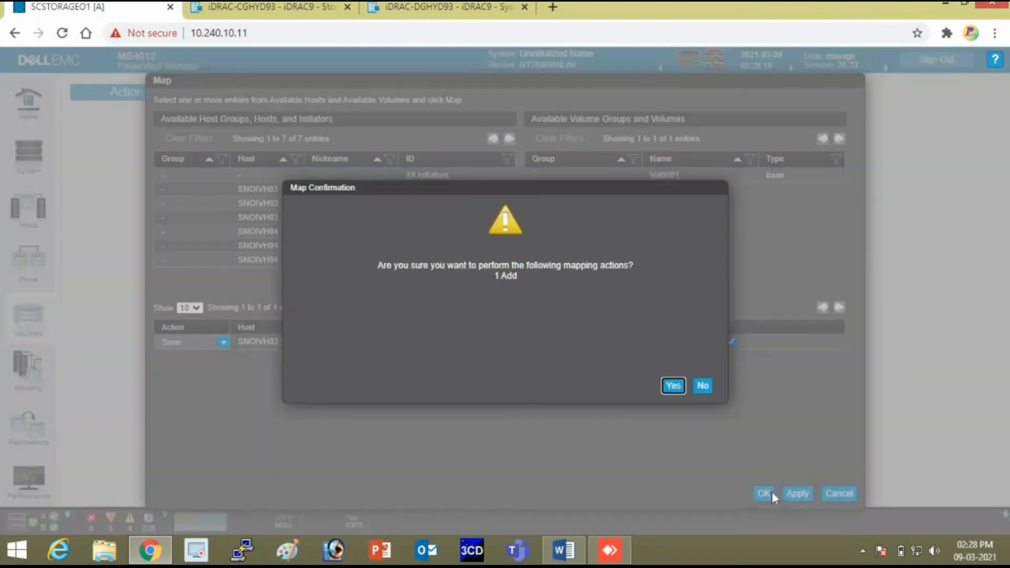
pyautogui.click(673, 386)
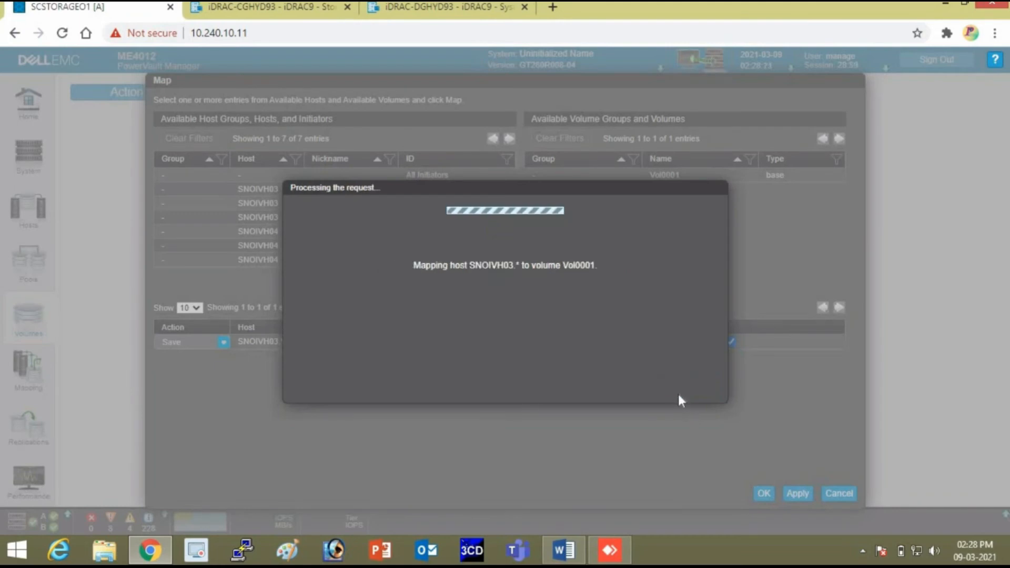
pyautogui.click(701, 388)
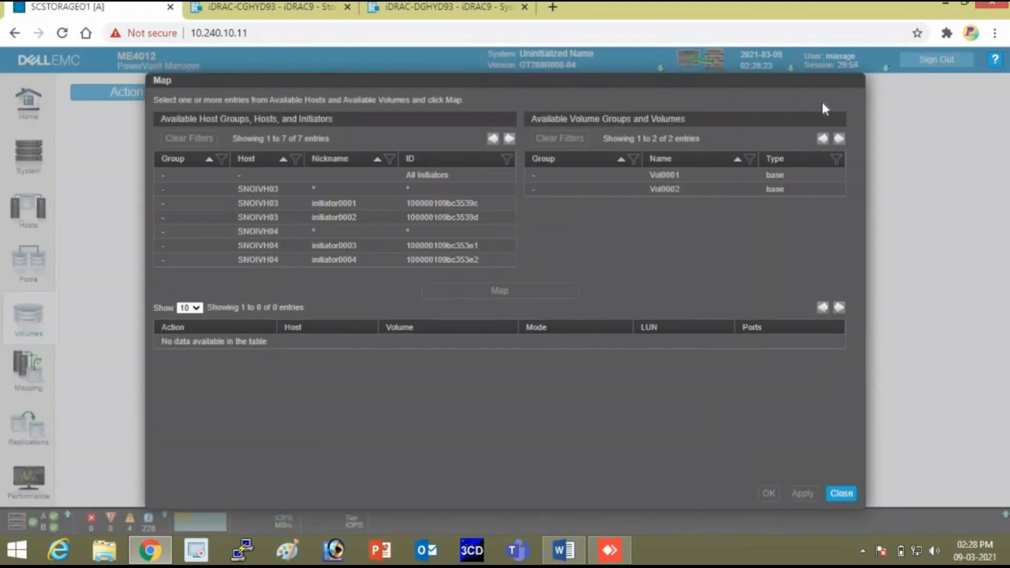
pyautogui.click(840, 494)
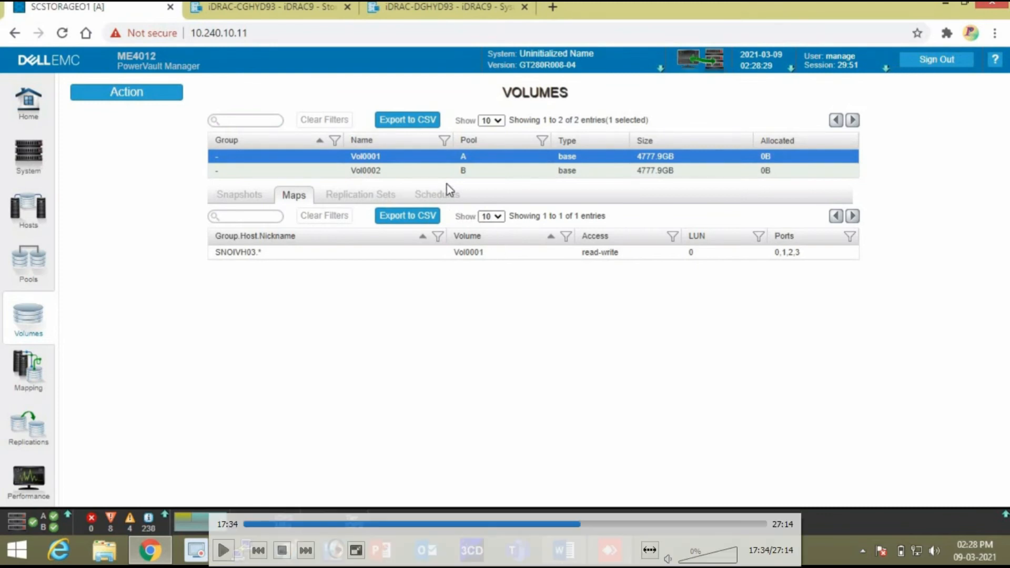
# Map Vol0002 to the whole SNOIVH04 host, confirm the mapping and close the window.
pyautogui.click(427, 173)
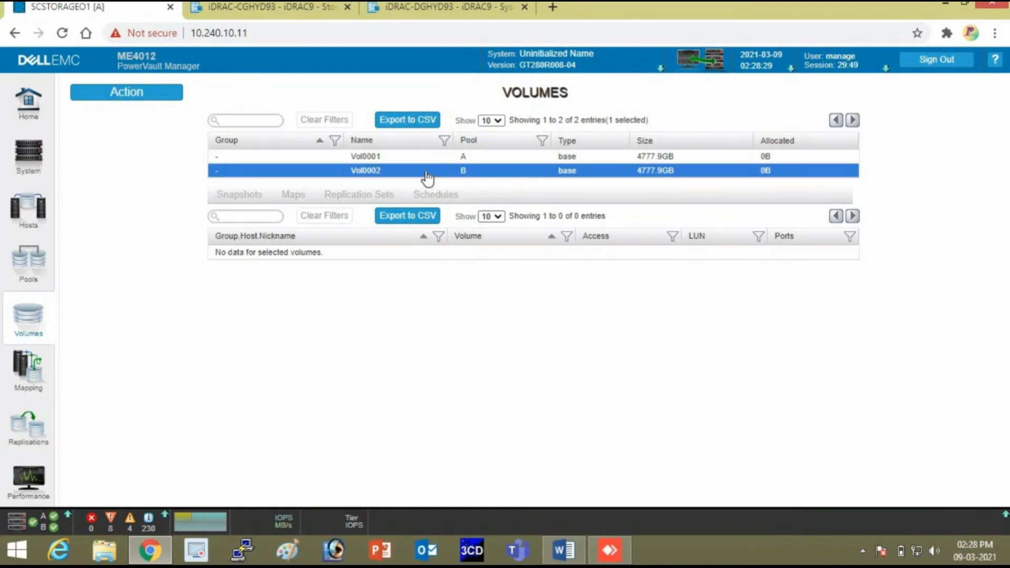
pyautogui.rightClick(427, 179)
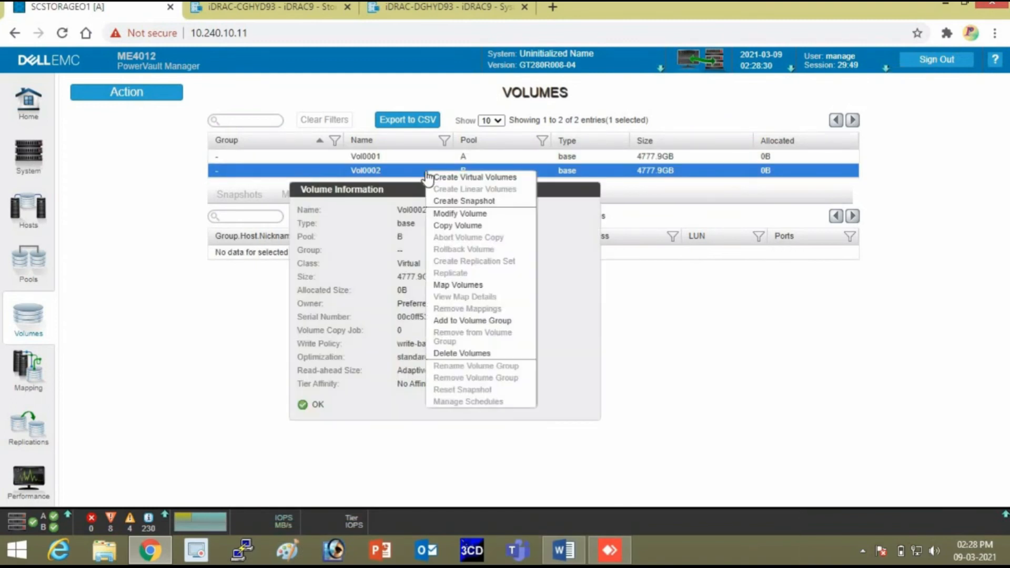
pyautogui.click(462, 286)
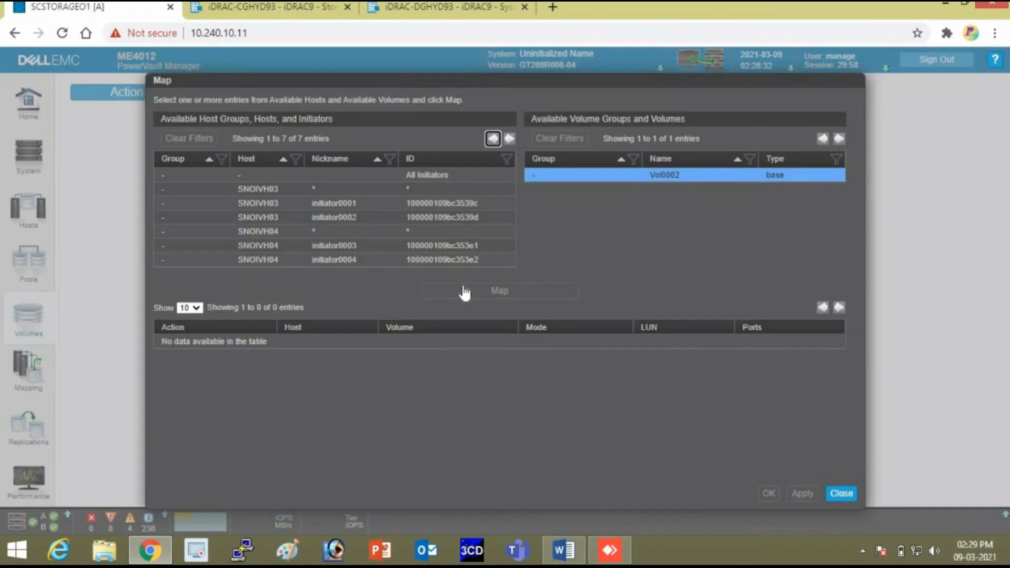
pyautogui.click(277, 232)
pyautogui.click(457, 289)
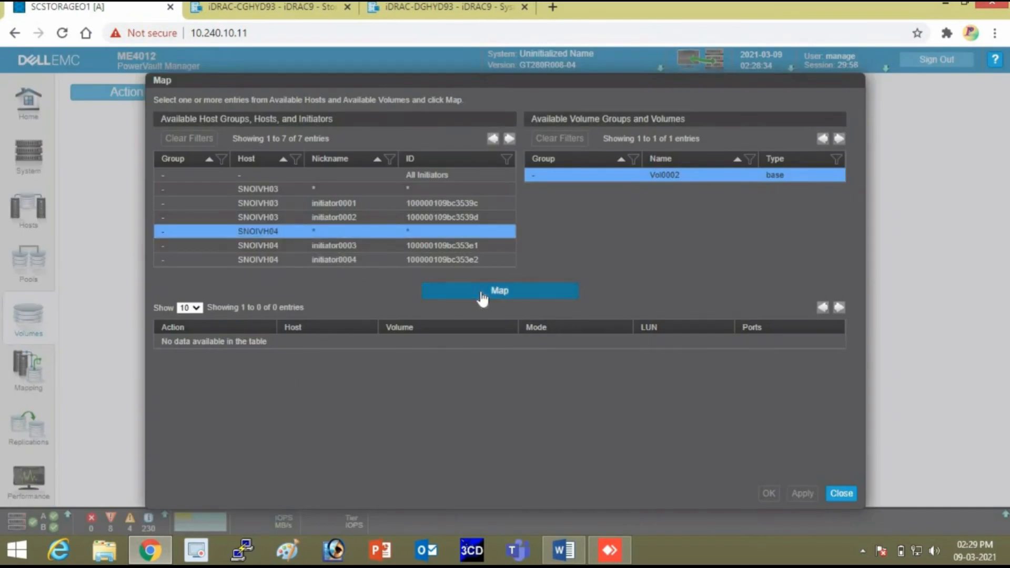
pyautogui.click(769, 490)
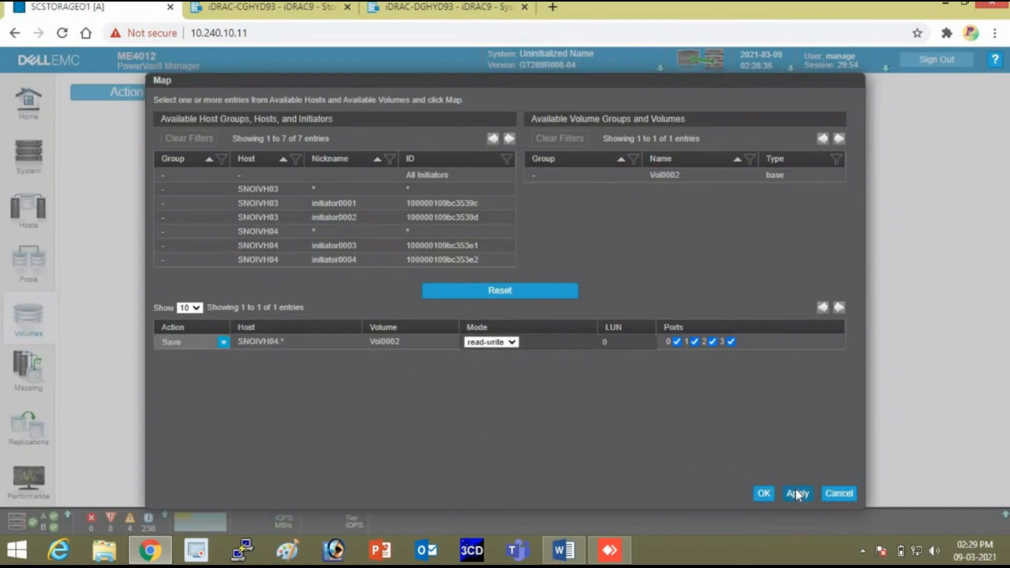
pyautogui.click(674, 387)
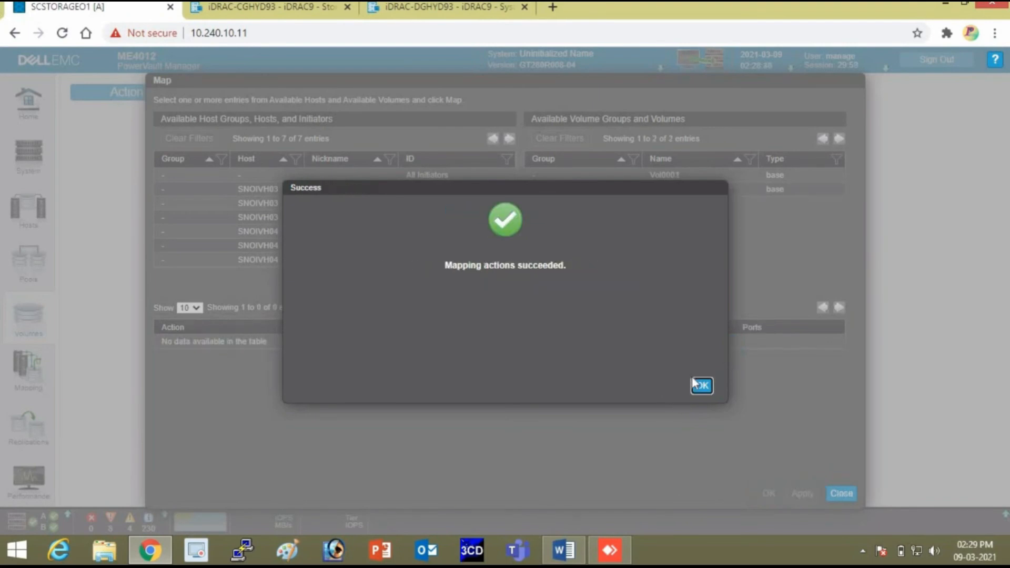
pyautogui.click(703, 386)
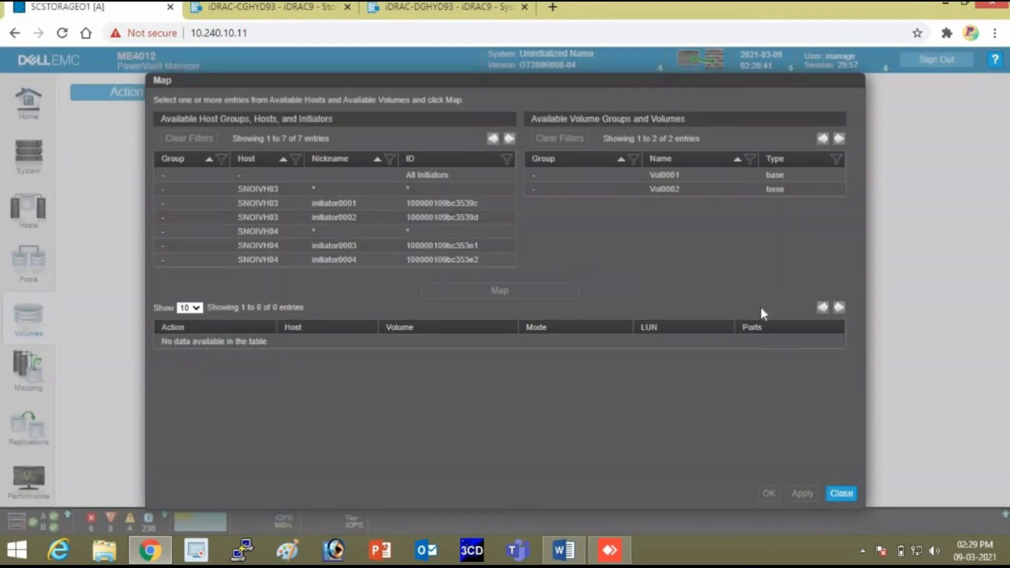
pyautogui.click(841, 493)
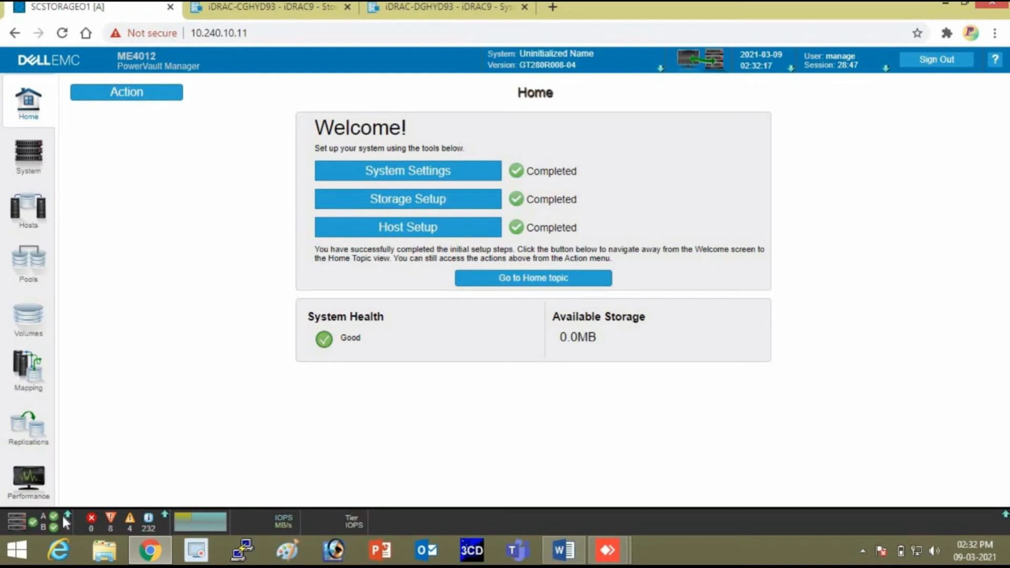
# Start Save Logs and fill in the requester's full name, e-mail address and phone number.
pyautogui.click(66, 522)
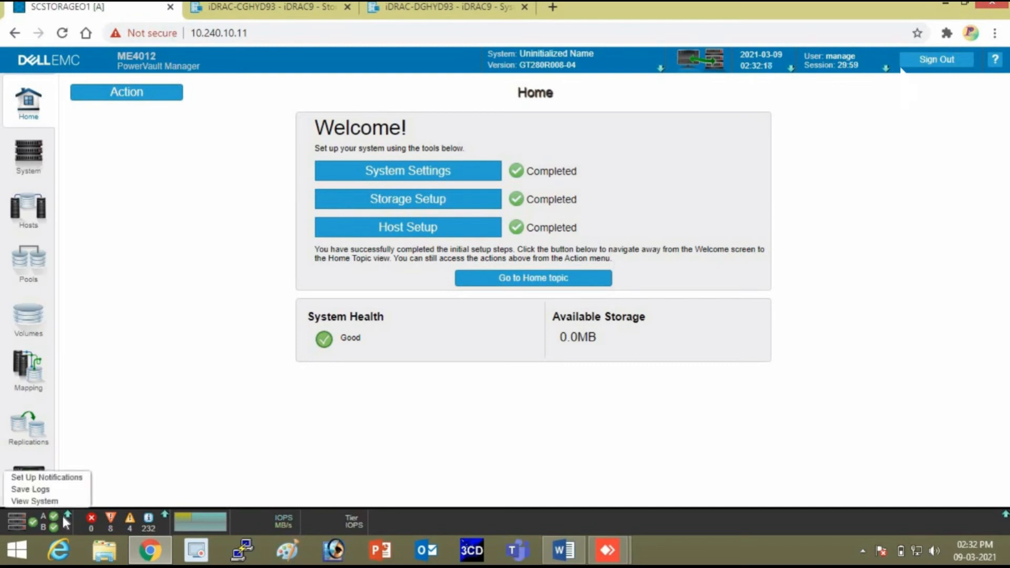
pyautogui.click(47, 490)
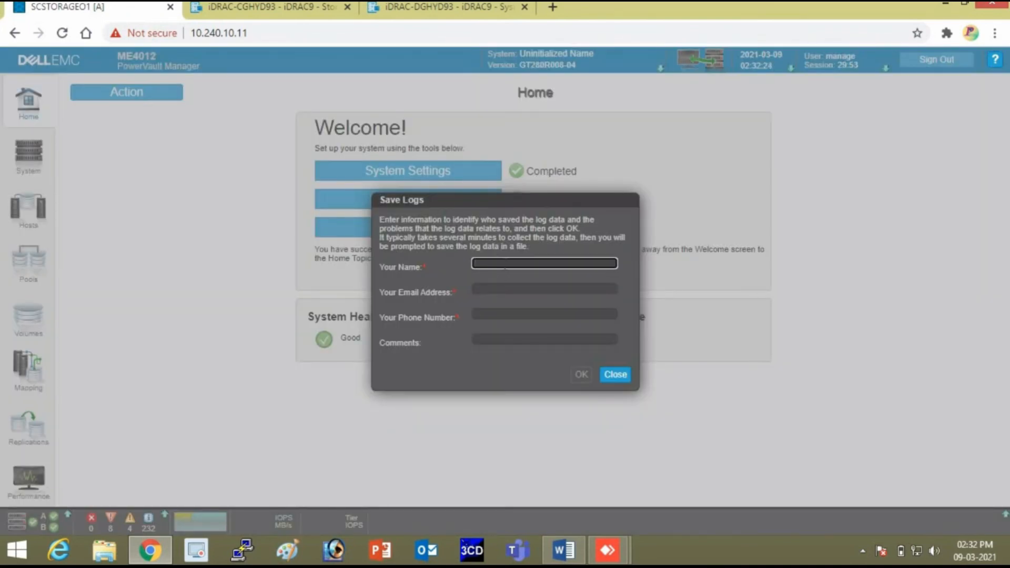
pyautogui.click(505, 264)
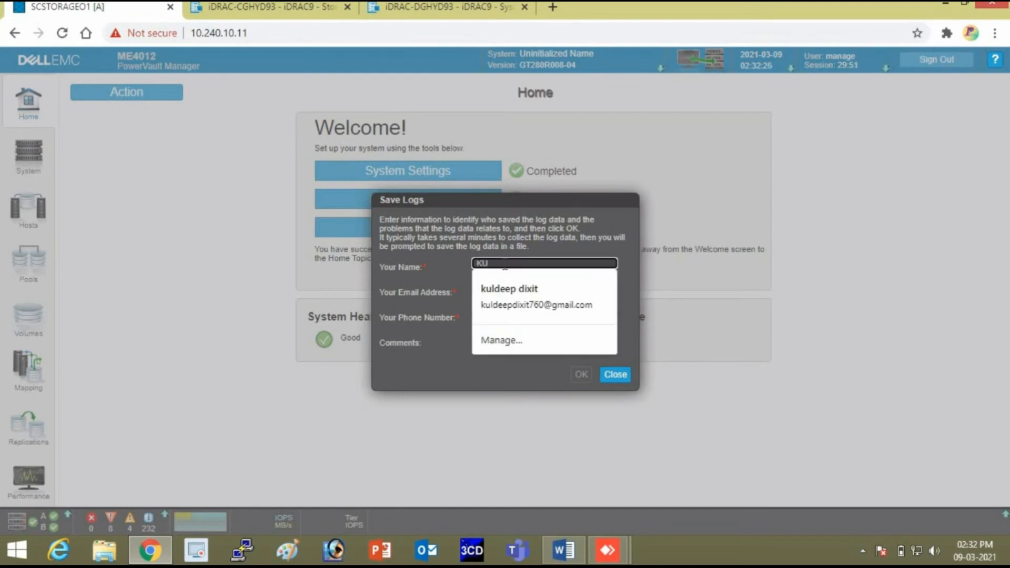
pyautogui.press('Tab')
pyautogui.write('KULDEE')
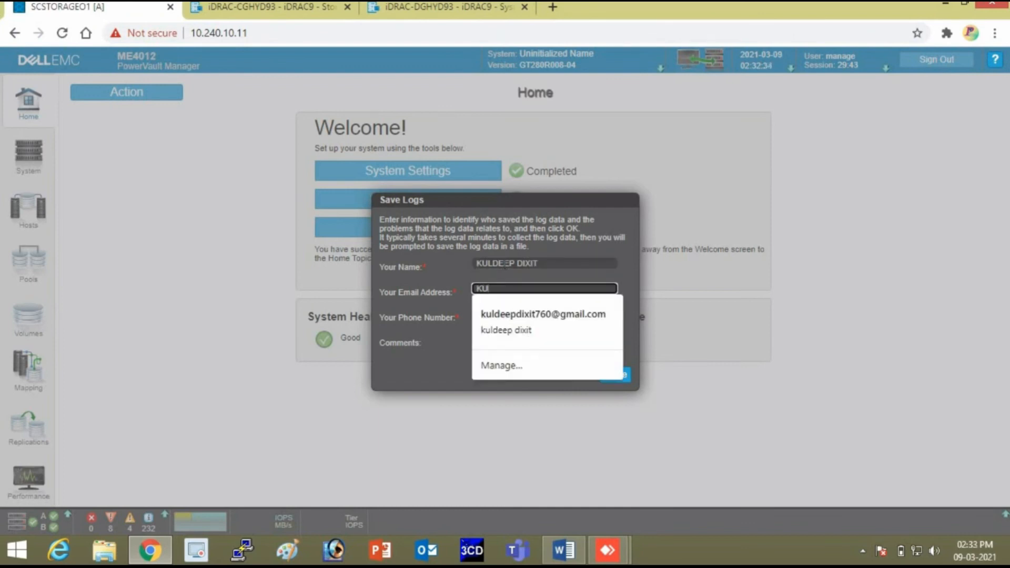
pyautogui.write('P')
pyautogui.press('BackSpace')
pyautogui.press('BackSpace')
pyautogui.press('BackSpace')
pyautogui.press('BackSpace')
pyautogui.press('BackSpace')
pyautogui.press('BackSpace')
pyautogui.press('BackSpace')
pyautogui.press('BackSpace')
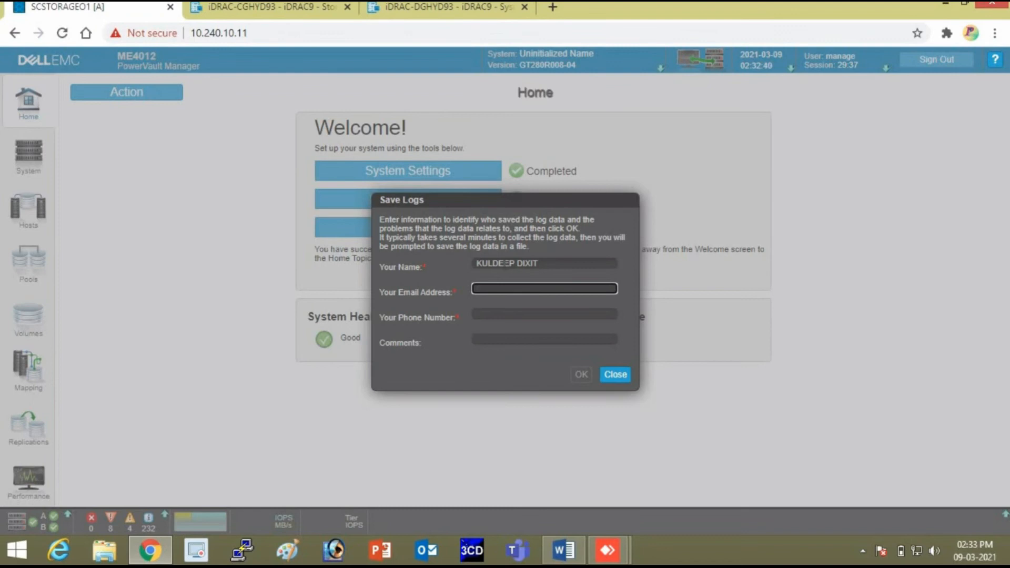
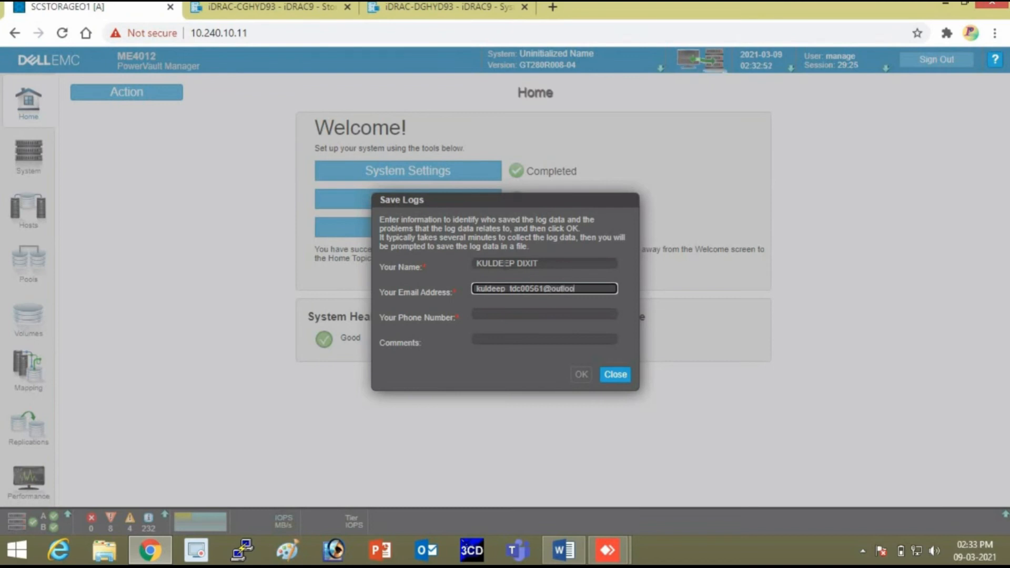
pyautogui.click(475, 314)
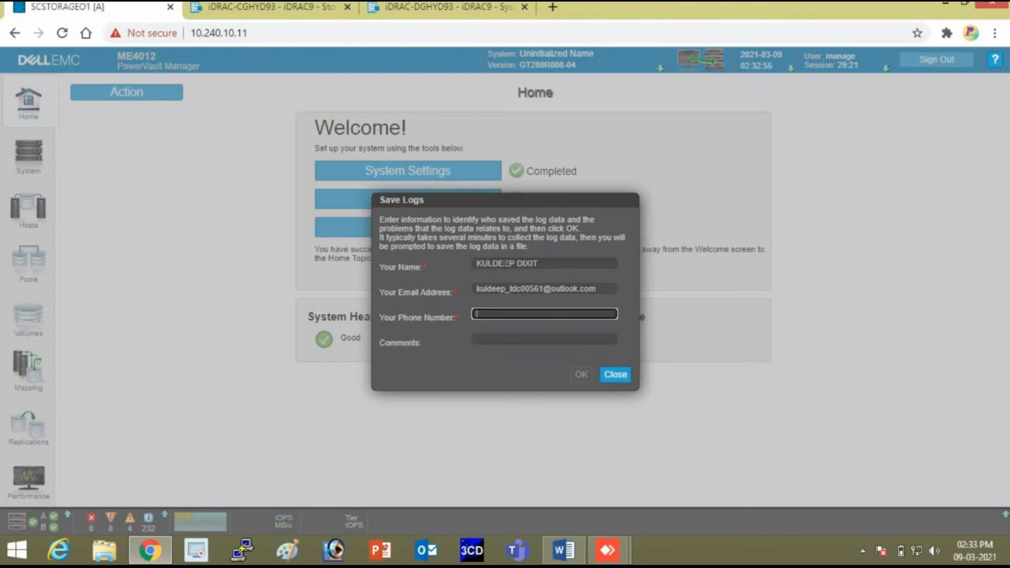
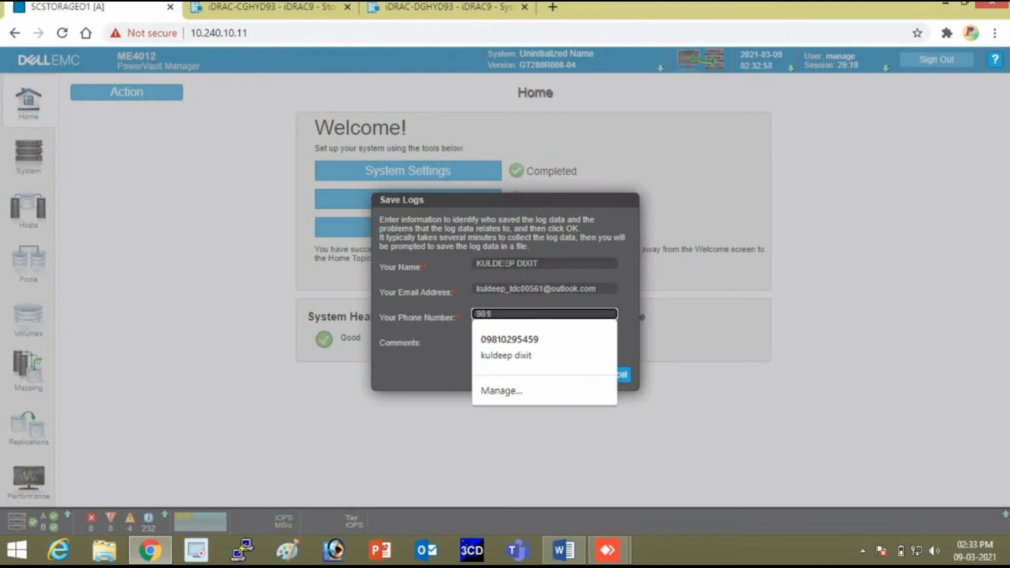
pyautogui.click(628, 335)
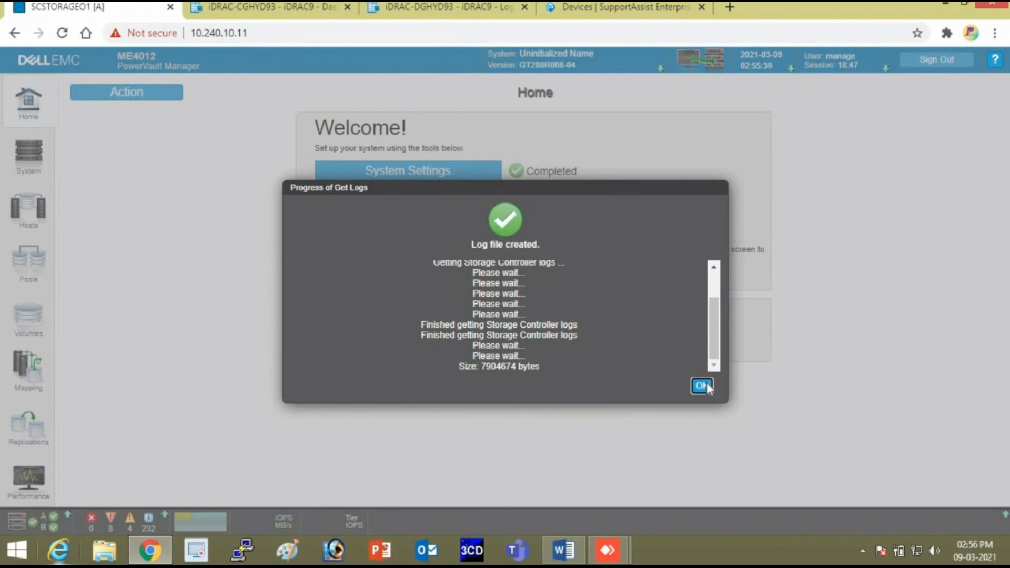
# Close the finished log progress window and maximize the ESXi virtual console.
pyautogui.click(703, 386)
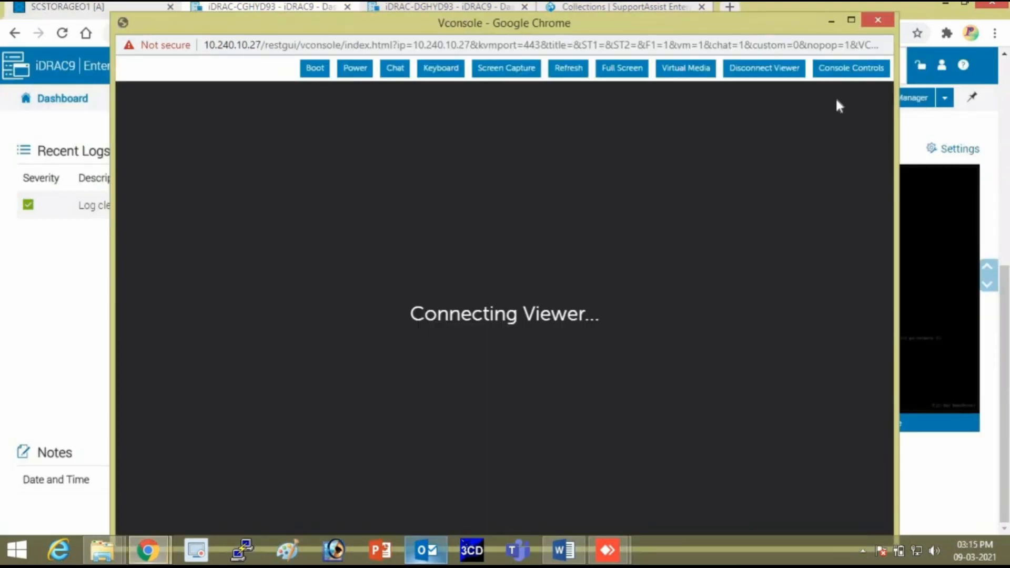
pyautogui.click(851, 20)
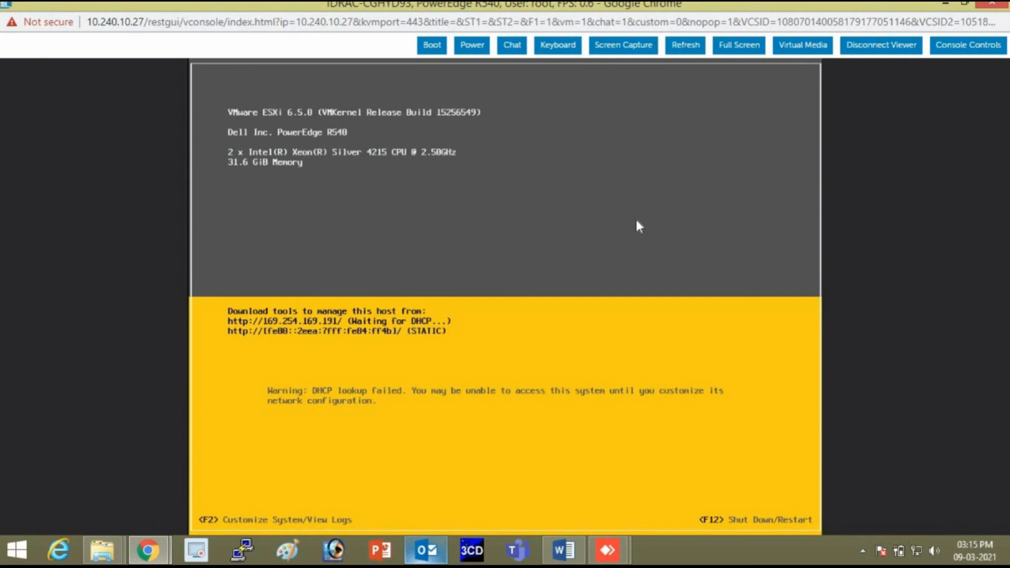
# Log in to the ESXi host console as root to reach System Customization.
pyautogui.press('F2')
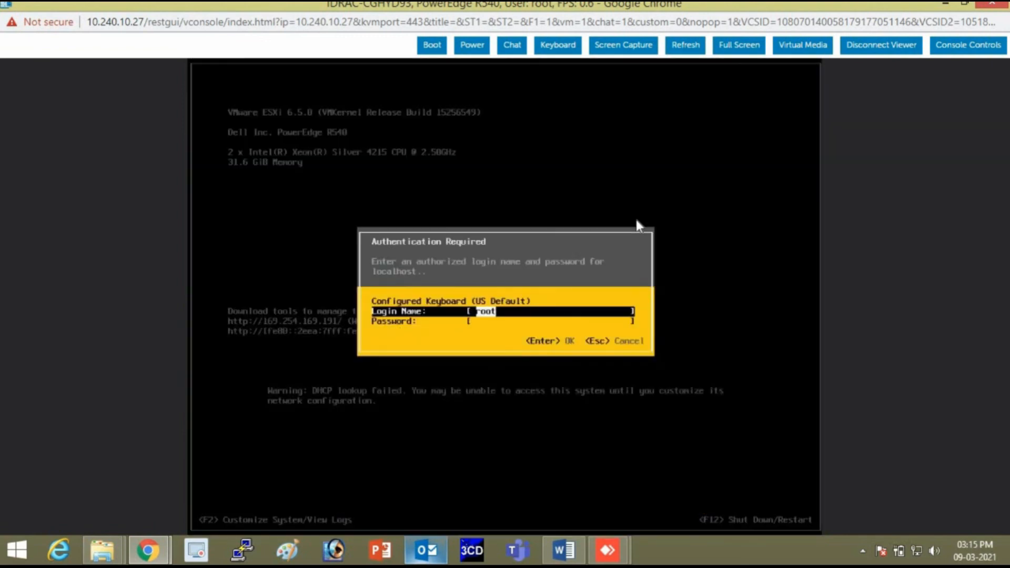
pyautogui.press('Tab')
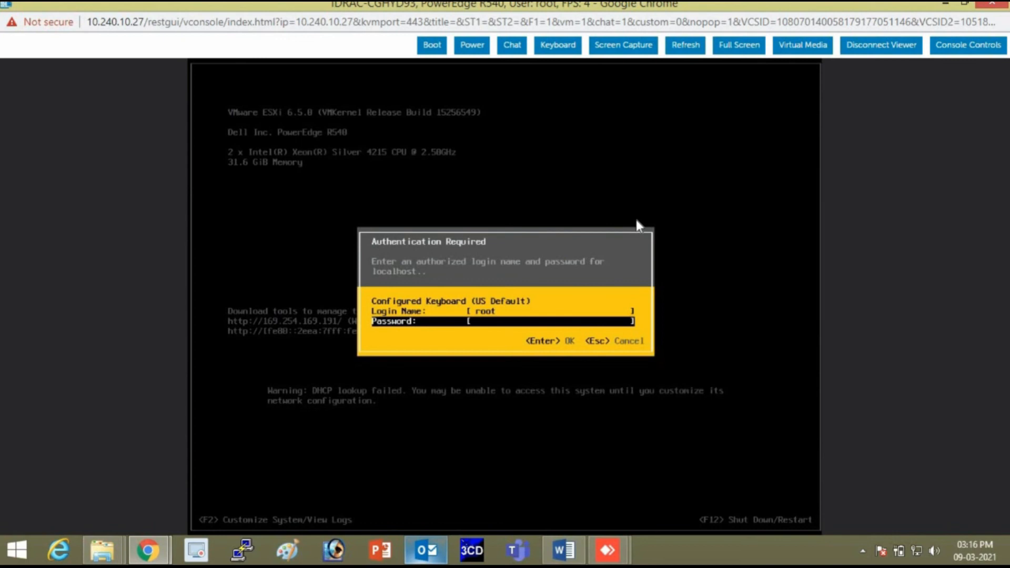
pyautogui.write('*******')
pyautogui.press('Return')
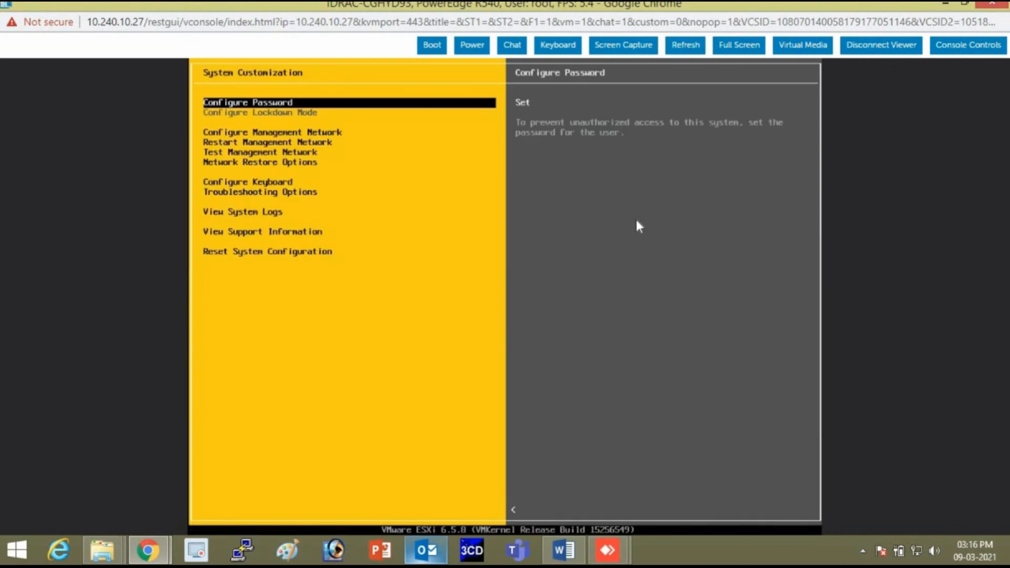
# Open the management network's IPv4 Configuration and choose a static IPv4 address.
pyautogui.press('Down')
pyautogui.press('Down')
pyautogui.press('Down')
pyautogui.press('Down')
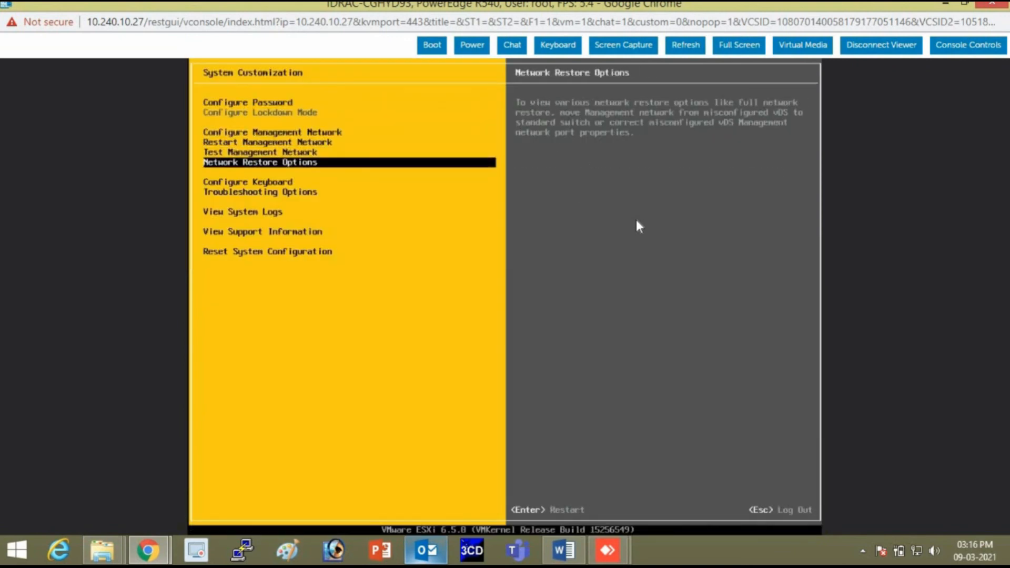
pyautogui.press('Up')
pyautogui.press('Up')
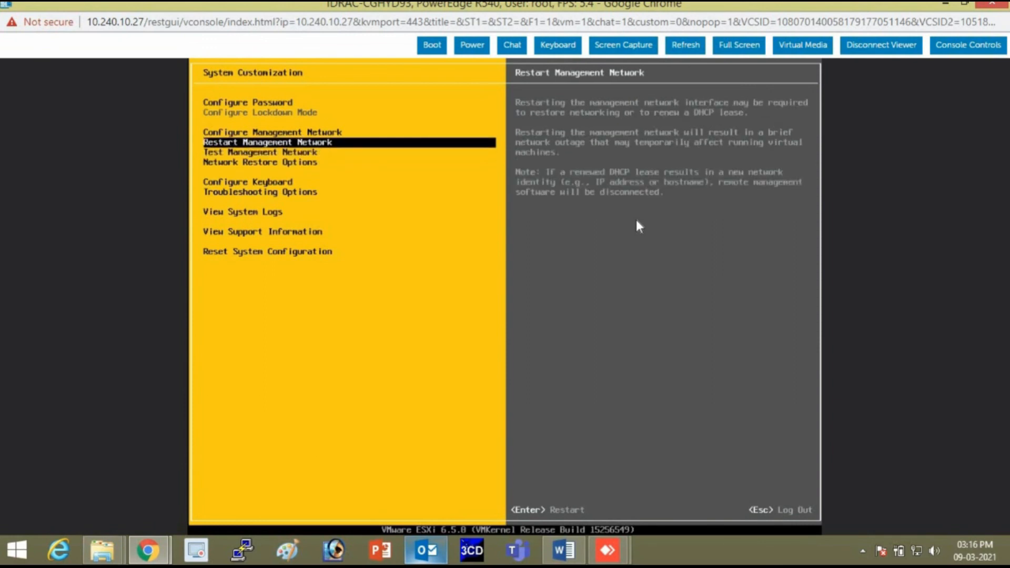
pyautogui.press('Return')
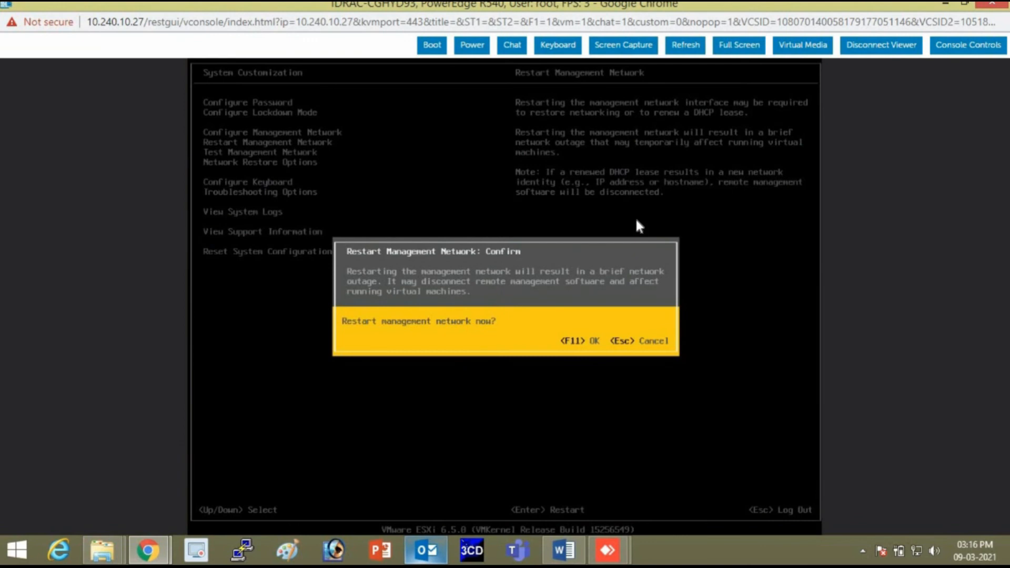
pyautogui.press('Escape')
pyautogui.press('Up')
pyautogui.press('Up')
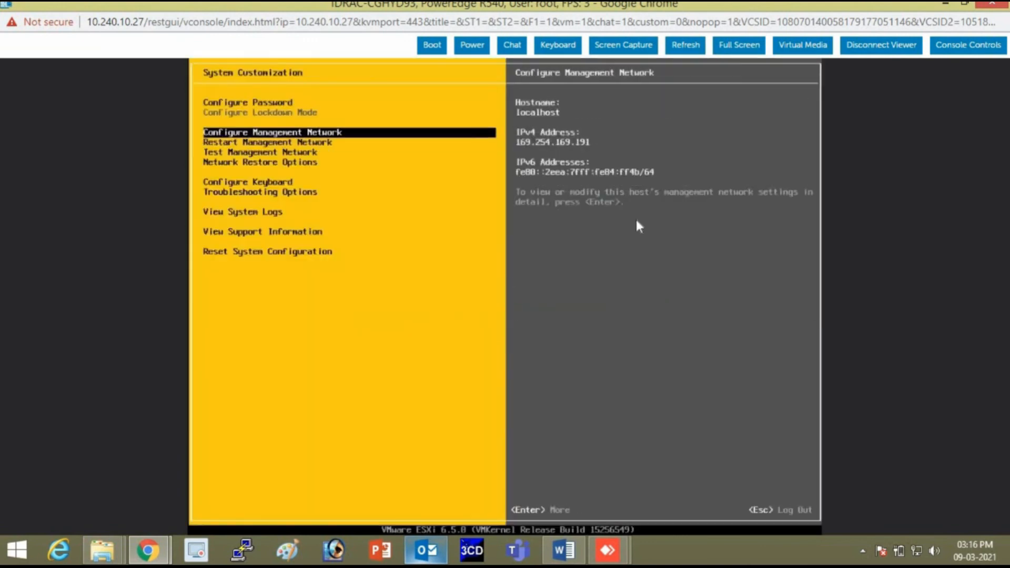
pyautogui.press('Down')
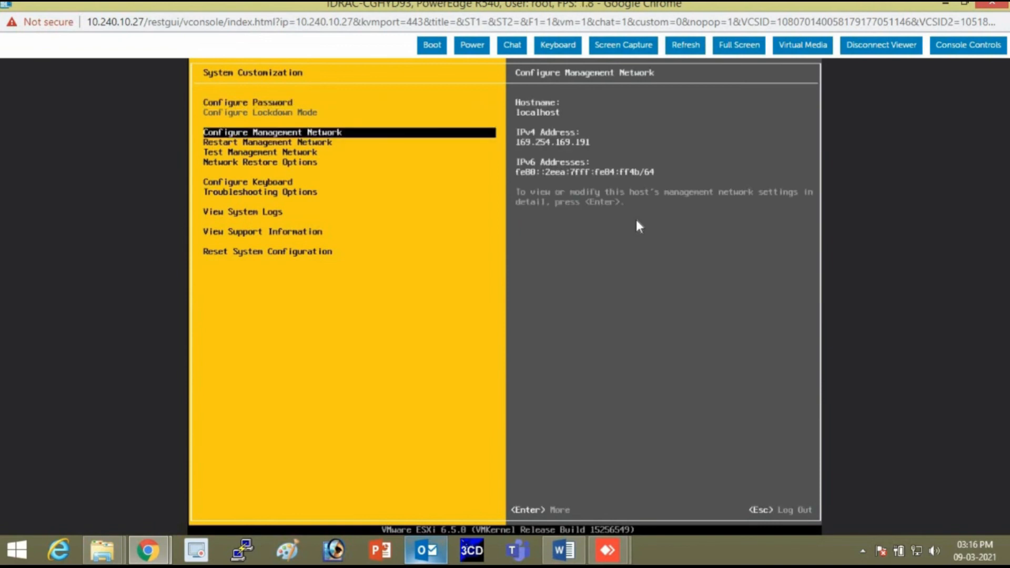
pyautogui.press('Return')
pyautogui.press('Down')
pyautogui.press('Down')
pyautogui.press('Return')
pyautogui.press('Down')
pyautogui.press('Down')
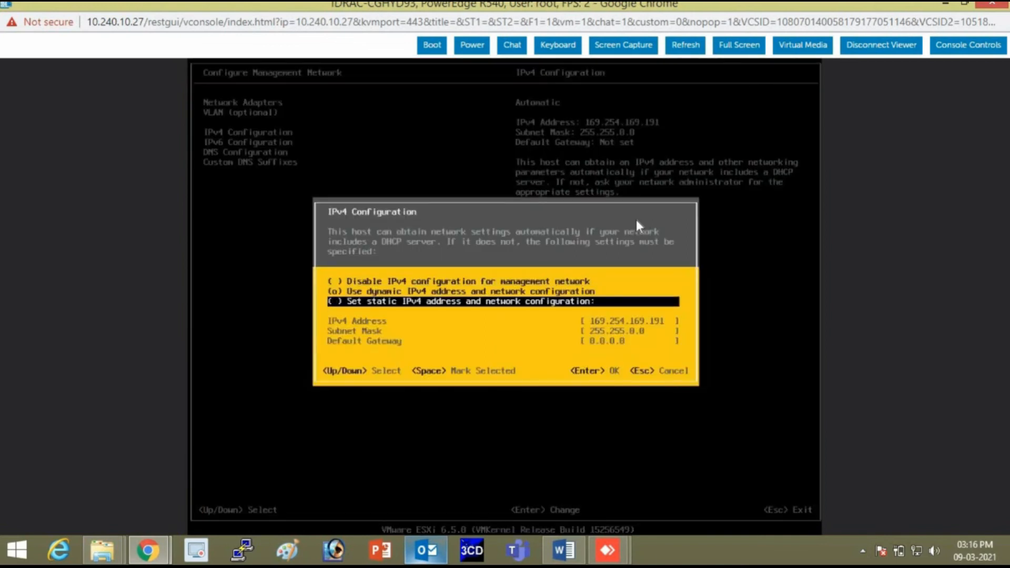
pyautogui.press('Up')
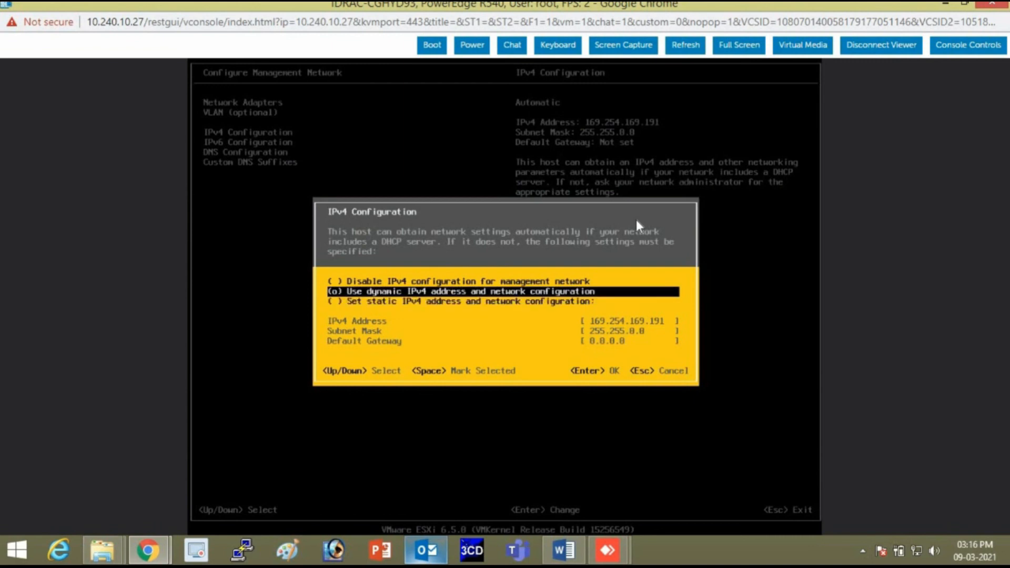
pyautogui.press('Down')
pyautogui.press('space')
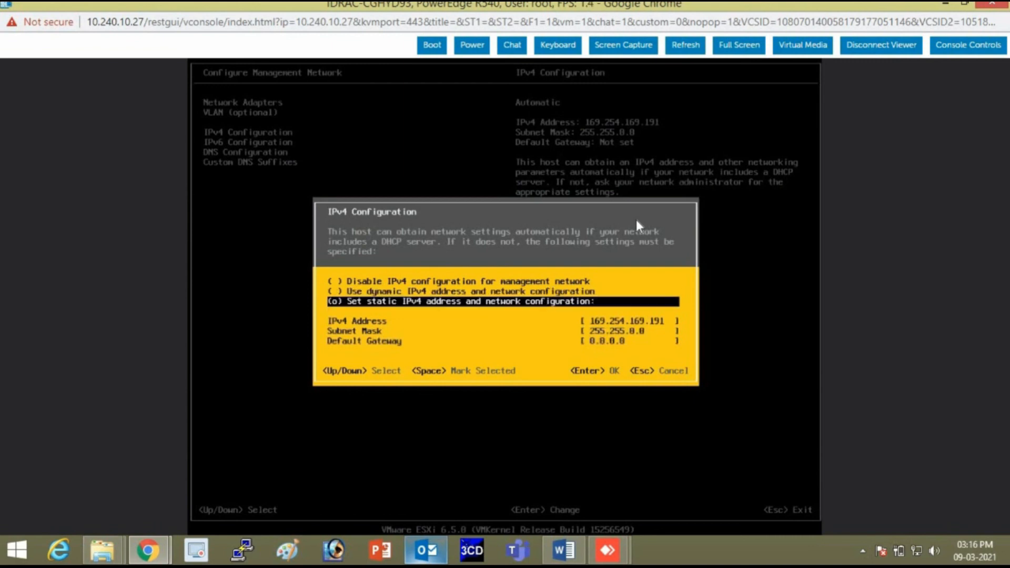
# Enter IPv4 10.240.10.9, mask 255.255.255.0 and gateway 10.240.10.1, then save.
pyautogui.press('Down')
pyautogui.write('10')
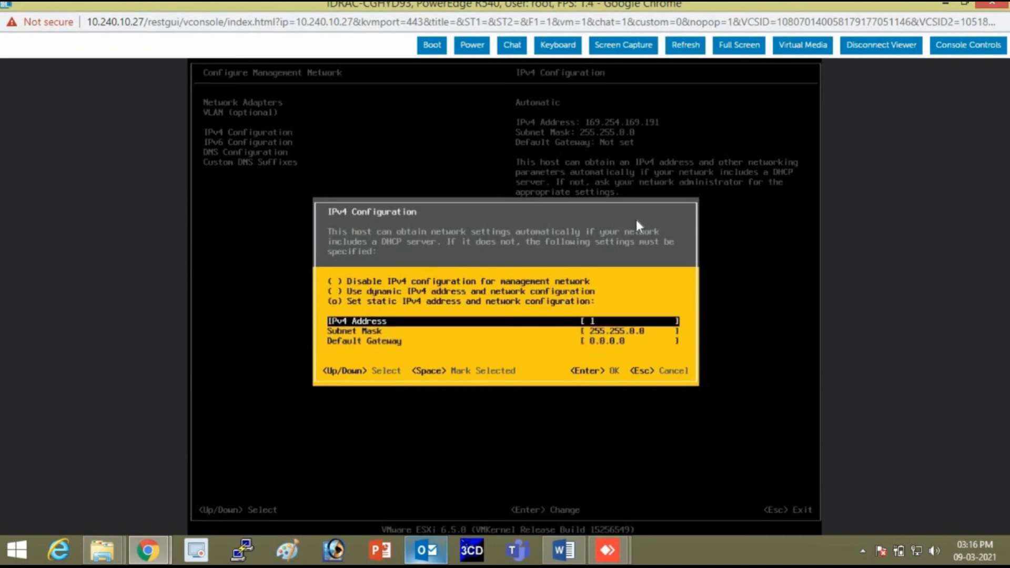
pyautogui.write('.240.10.0')
pyautogui.press('Down')
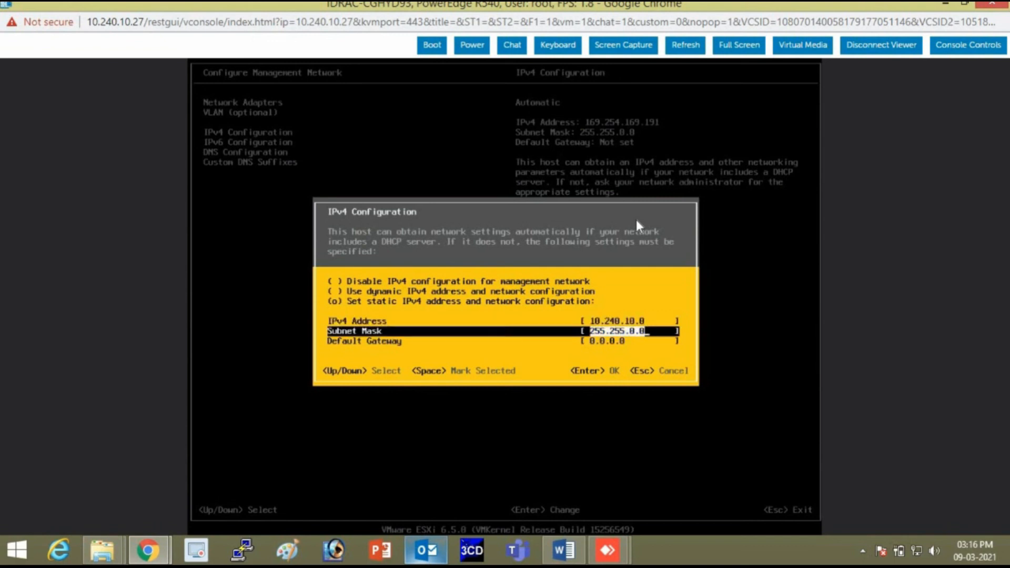
pyautogui.press('Left')
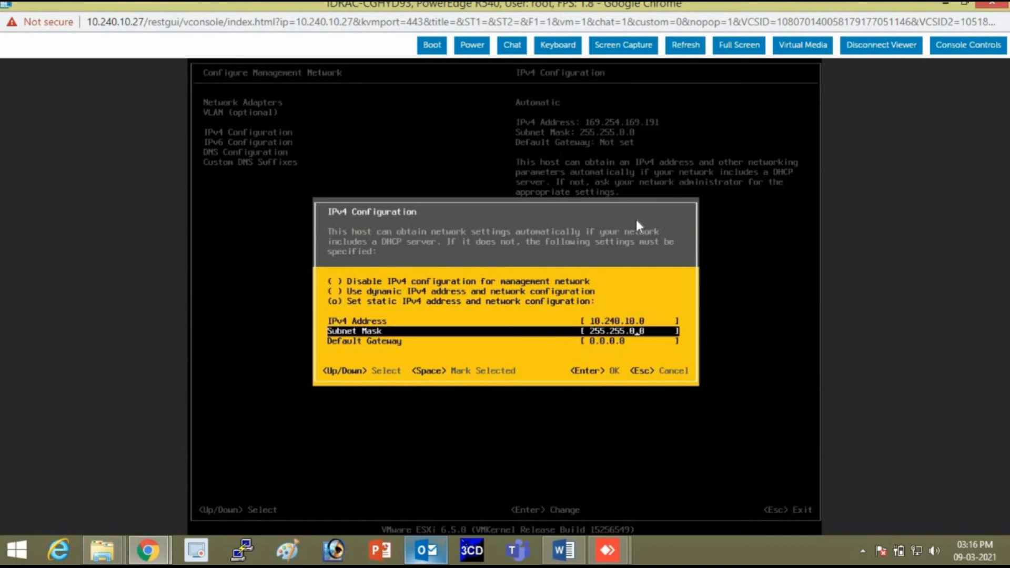
pyautogui.write('2')
pyautogui.press('Delete')
pyautogui.write('55')
pyautogui.press('Down')
pyautogui.press('Delete')
pyautogui.press('Delete')
pyautogui.press('Delete')
pyautogui.press('Delete')
pyautogui.press('Delete')
pyautogui.press('Delete')
pyautogui.press('Delete')
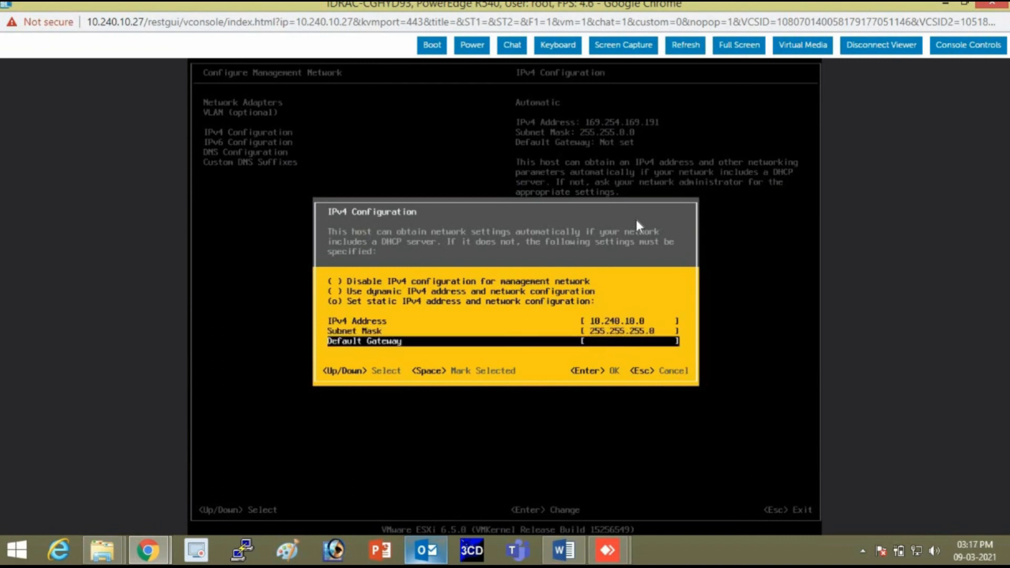
pyautogui.write('10.240.10.1')
pyautogui.press('Up')
pyautogui.press('Up')
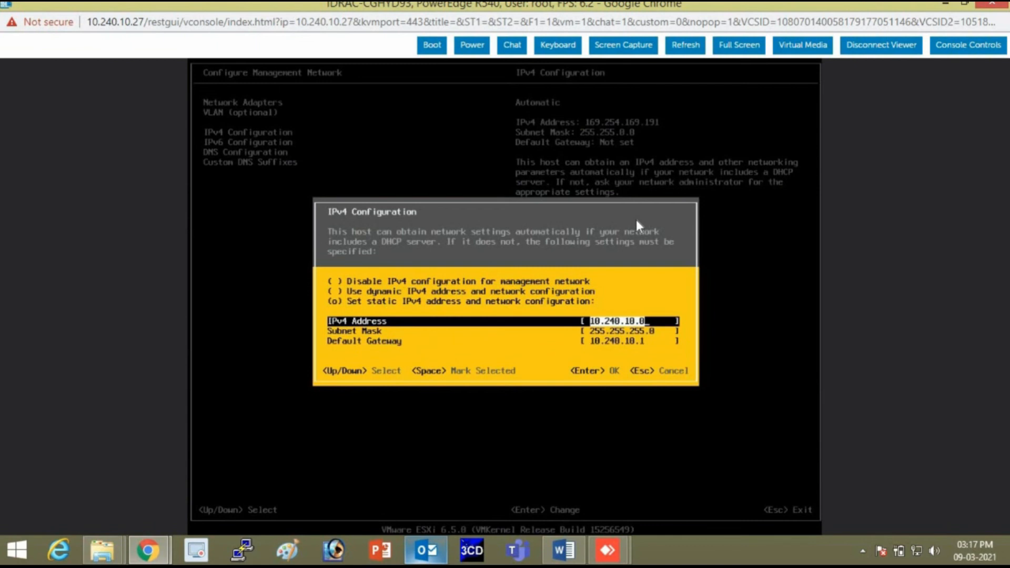
pyautogui.press('BackSpace')
pyautogui.write('1')
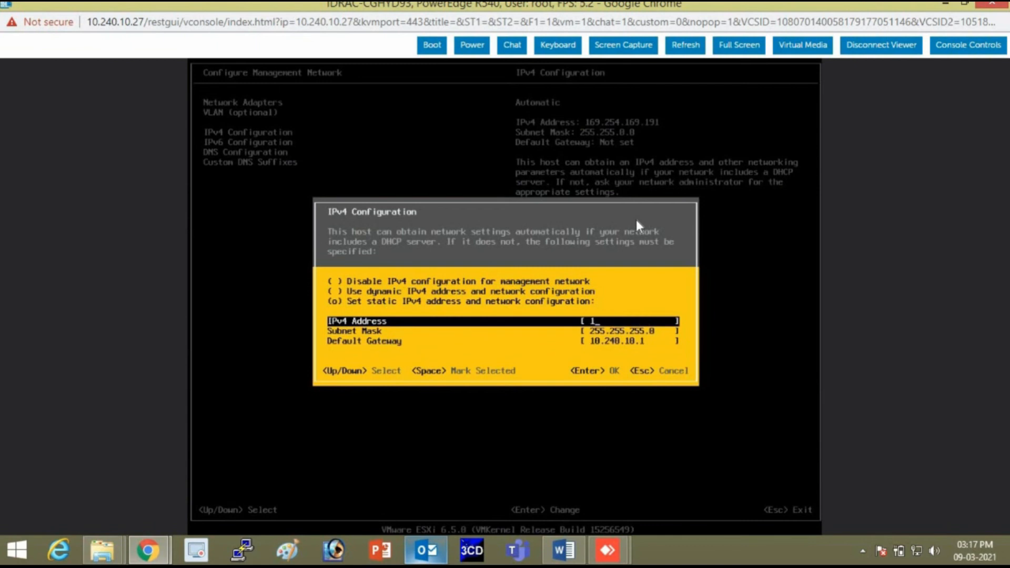
pyautogui.write('0.240.10.9')
pyautogui.press('Return')
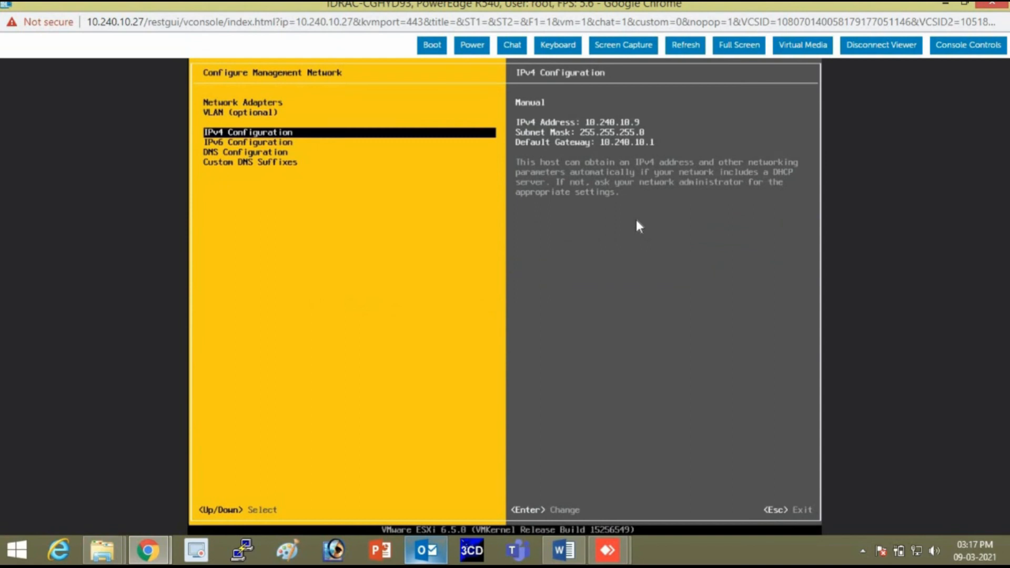
# Apply the network changes, restart the management network and log out of customization.
pyautogui.press('Escape')
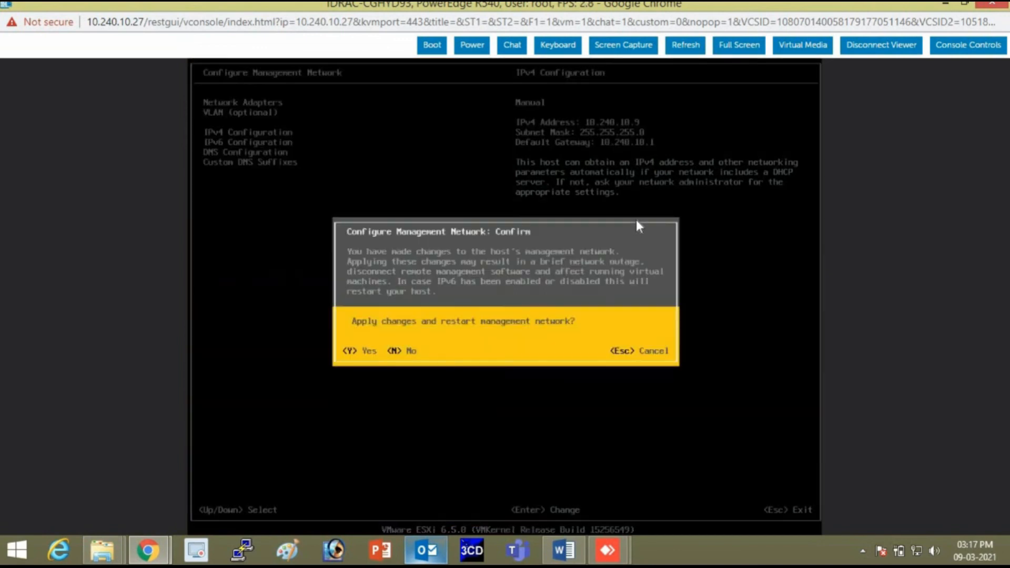
pyautogui.press('y')
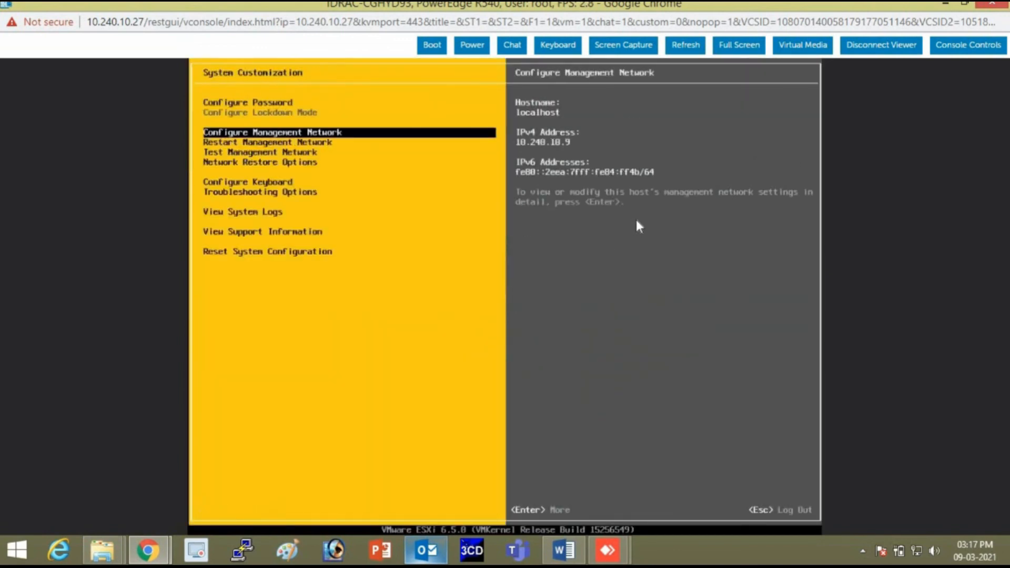
pyautogui.press('Escape')
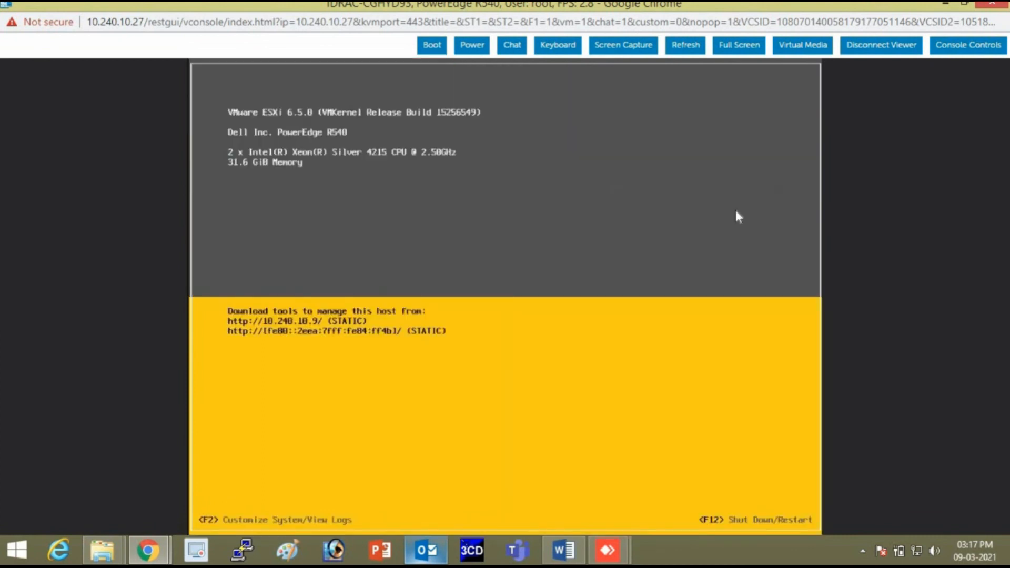
# Launch and maximize the virtual console for the 10.240.10.28 server.
pyautogui.click(947, 4)
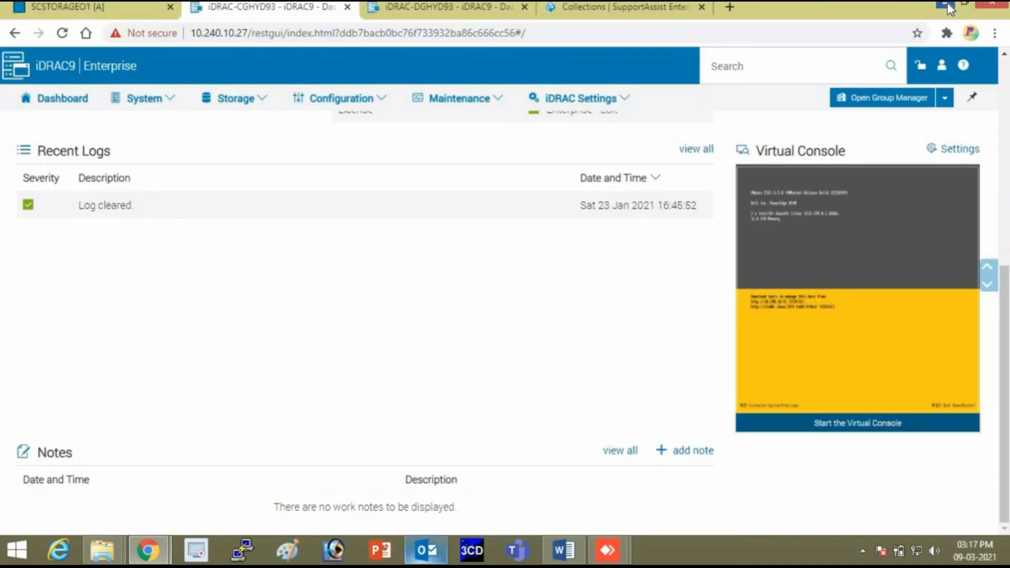
pyautogui.click(473, 7)
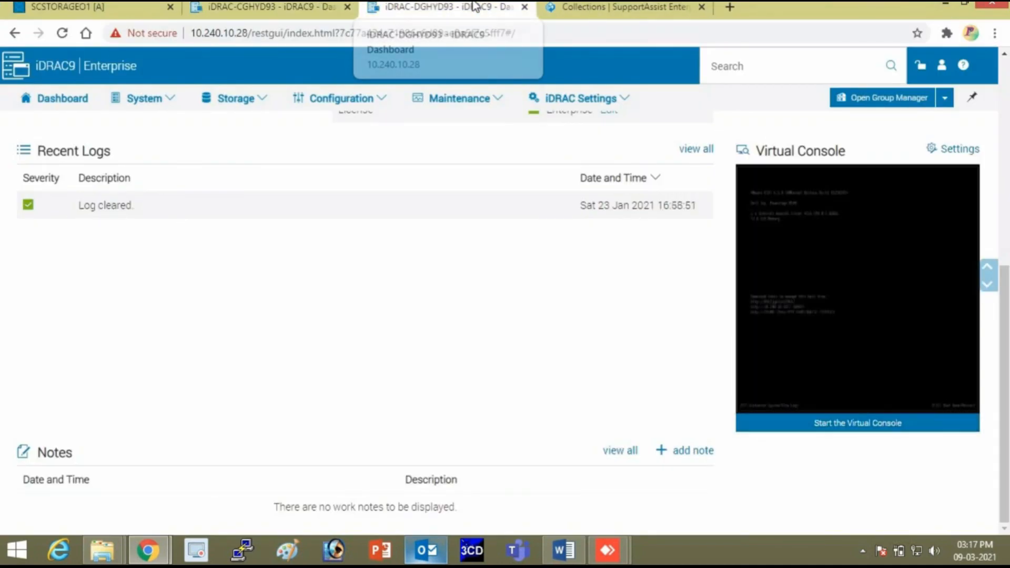
pyautogui.click(812, 426)
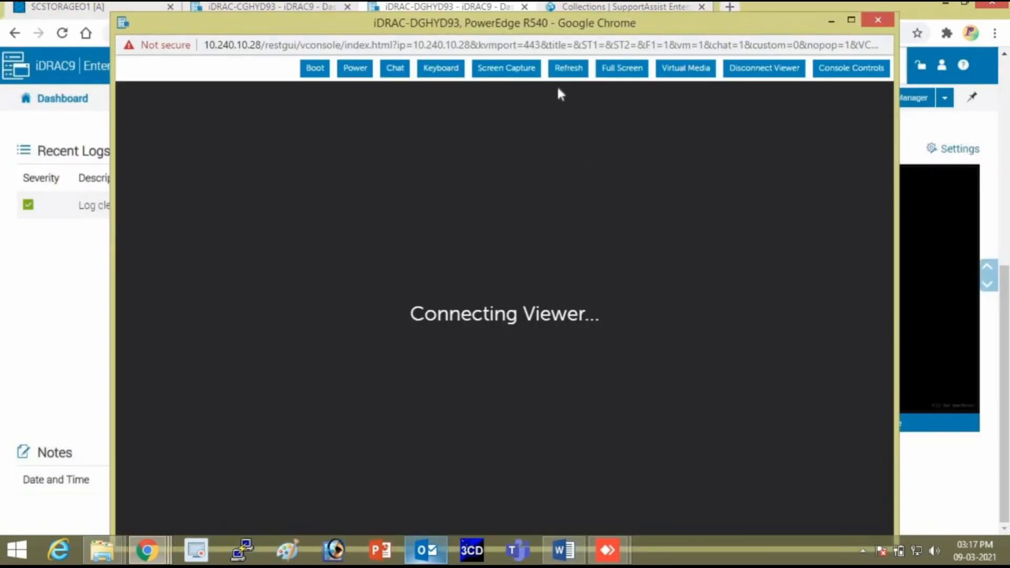
pyautogui.click(851, 21)
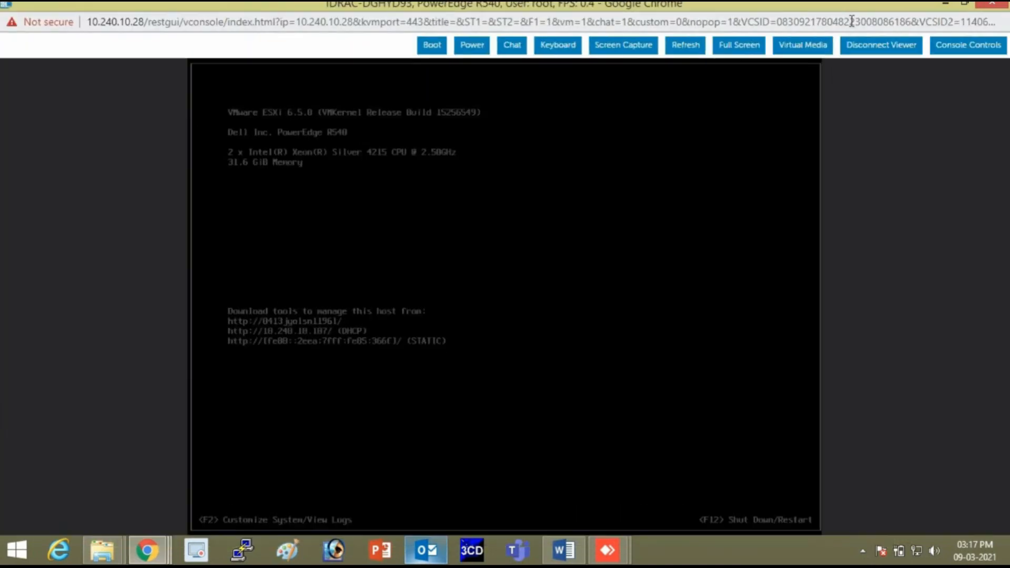
# Log in to that ESXi host's console as root.
pyautogui.press('F2')
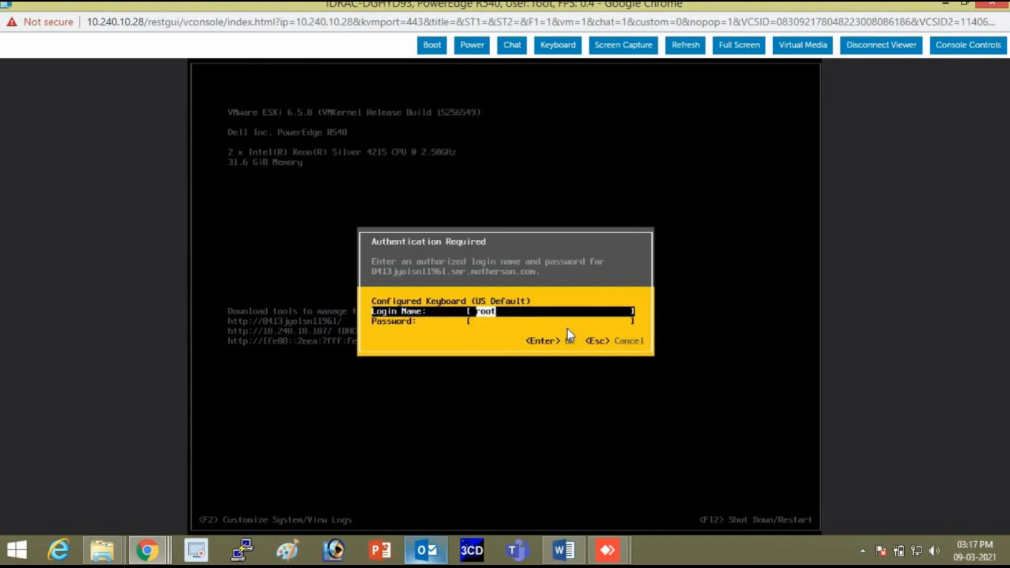
pyautogui.press('Tab')
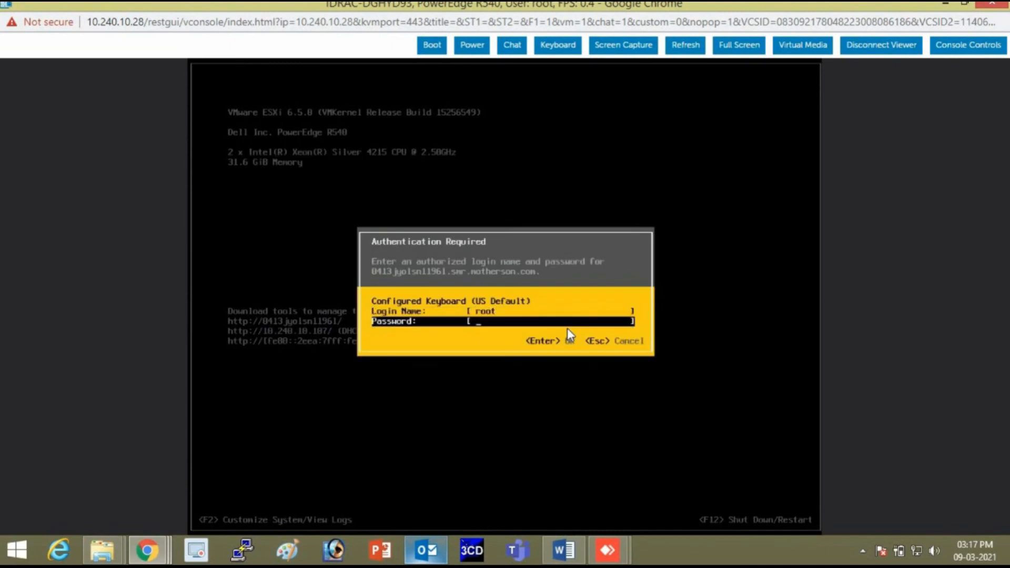
pyautogui.write('*********')
pyautogui.press('Return')
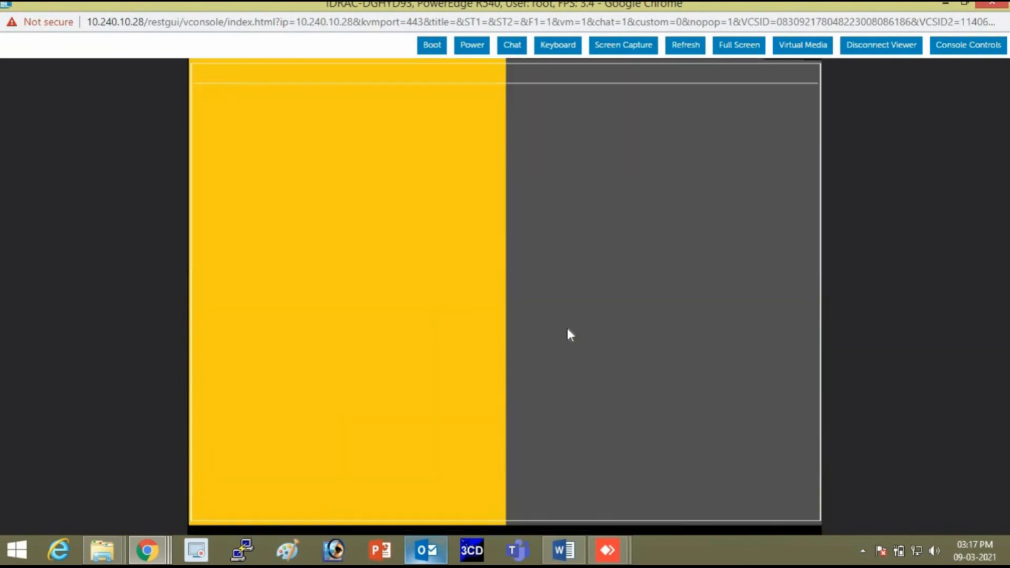
# Begin a static IPv4 edit on the second host, then back out without saving.
pyautogui.press('Down')
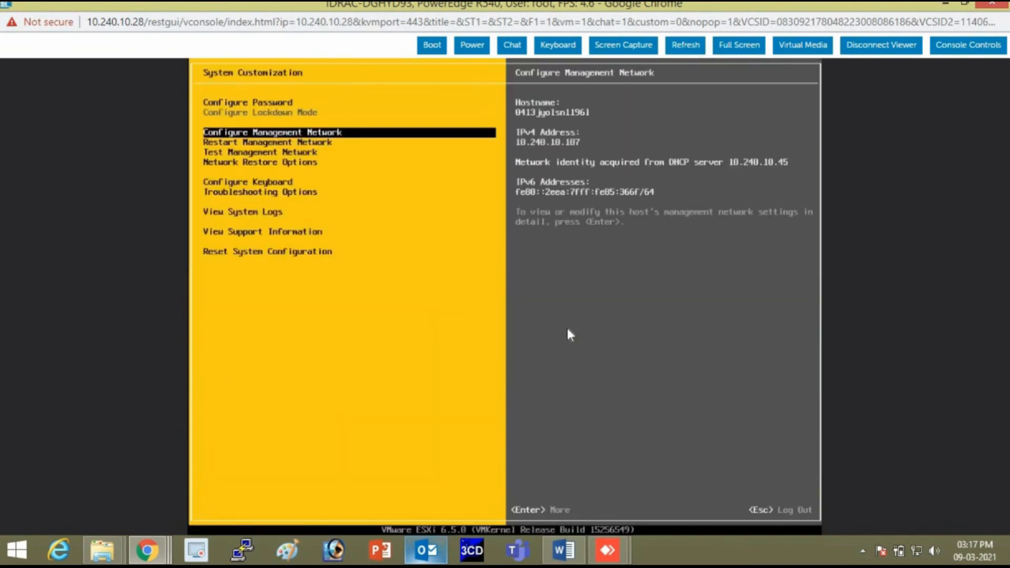
pyautogui.press('Return')
pyautogui.press('Down')
pyautogui.press('Down')
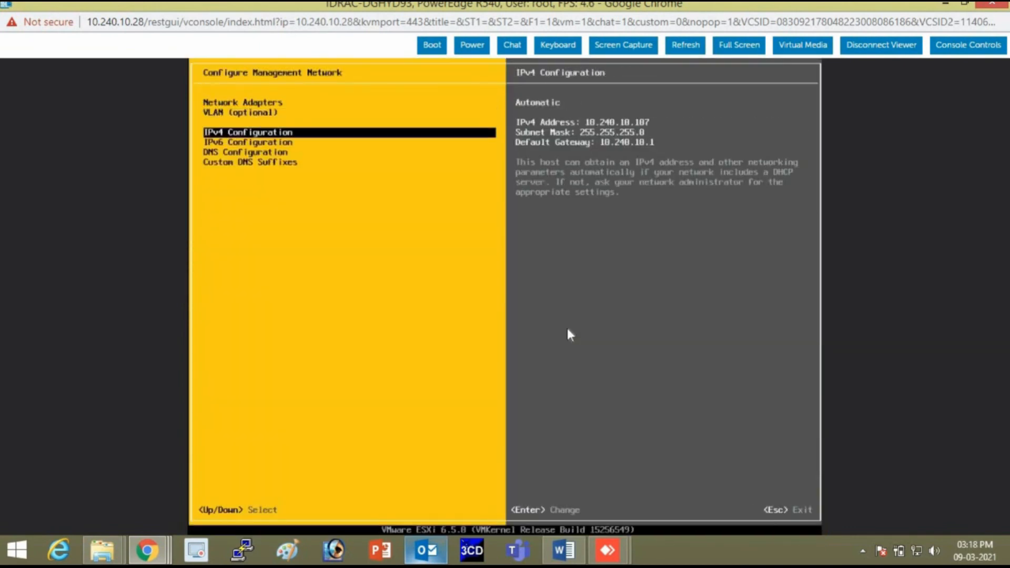
pyautogui.press('Return')
pyautogui.press('Down')
pyautogui.press('space')
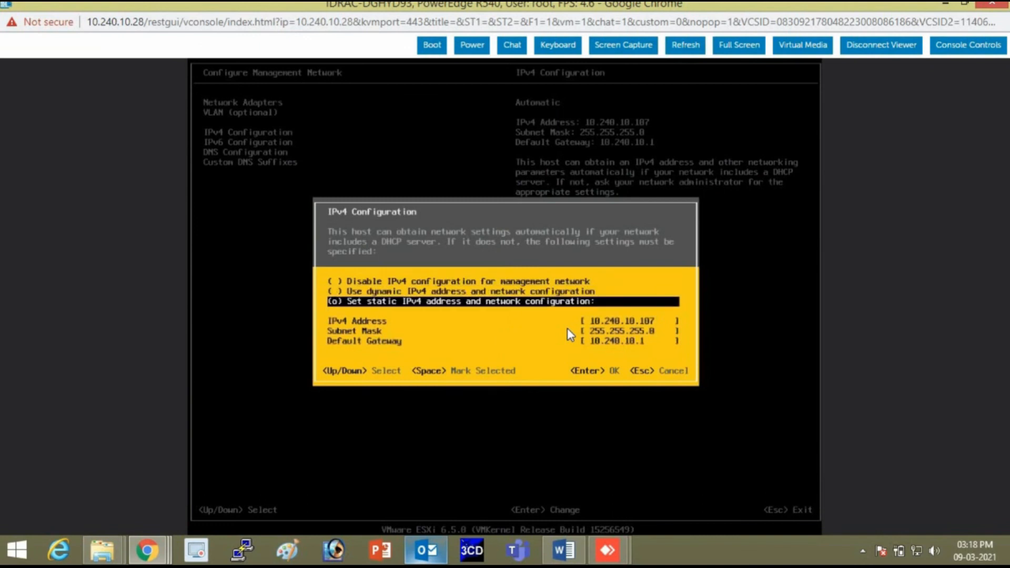
pyautogui.press('Down')
pyautogui.press('BackSpace')
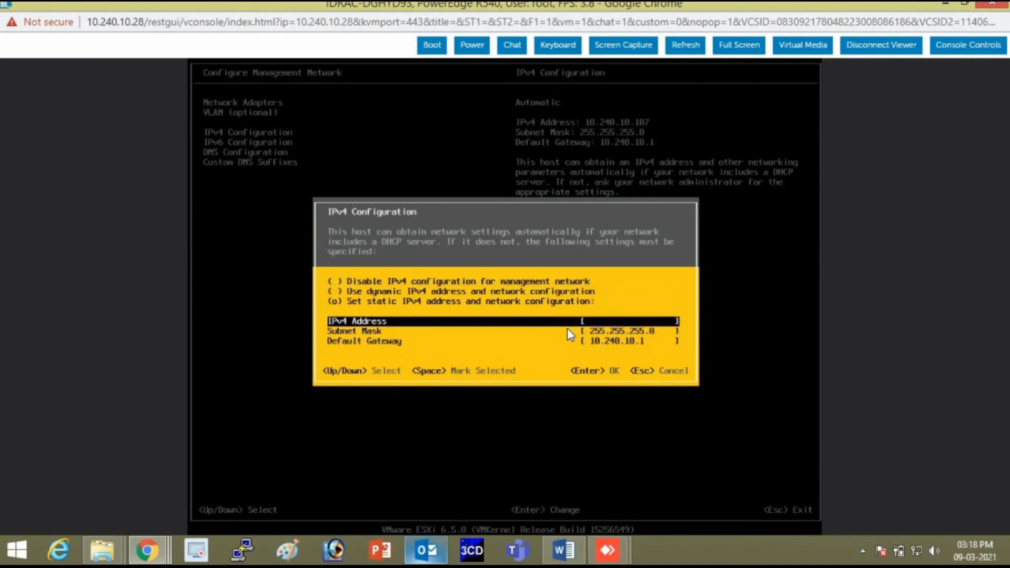
pyautogui.write('10.240.10')
pyautogui.write('10')
pyautogui.press('Down')
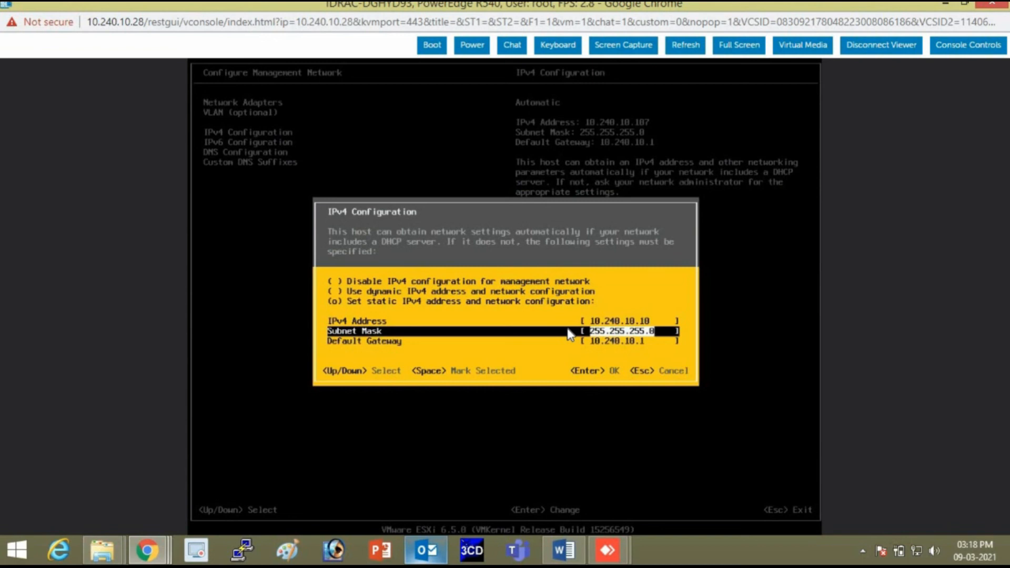
pyautogui.press('Return')
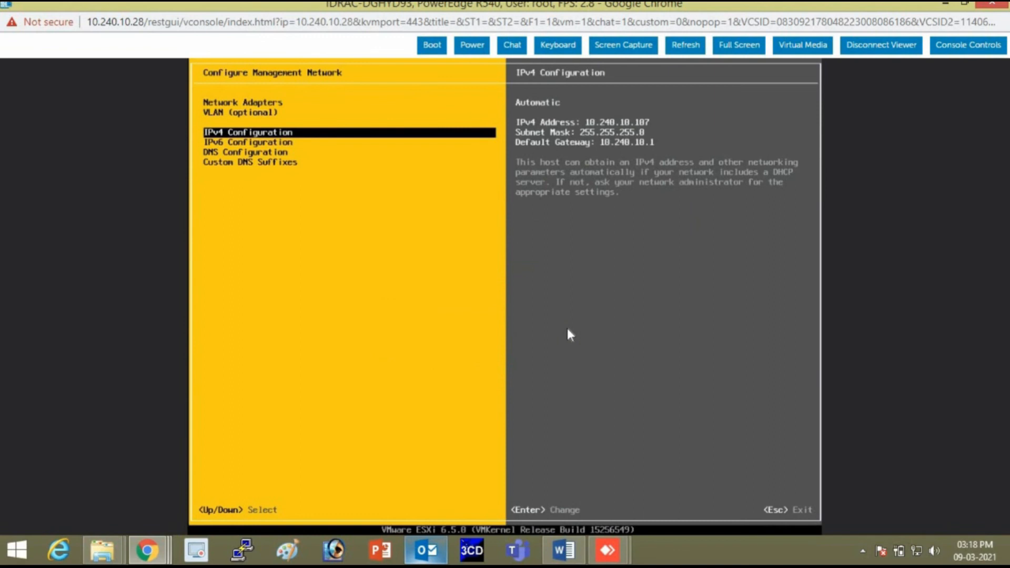
pyautogui.press('Escape')
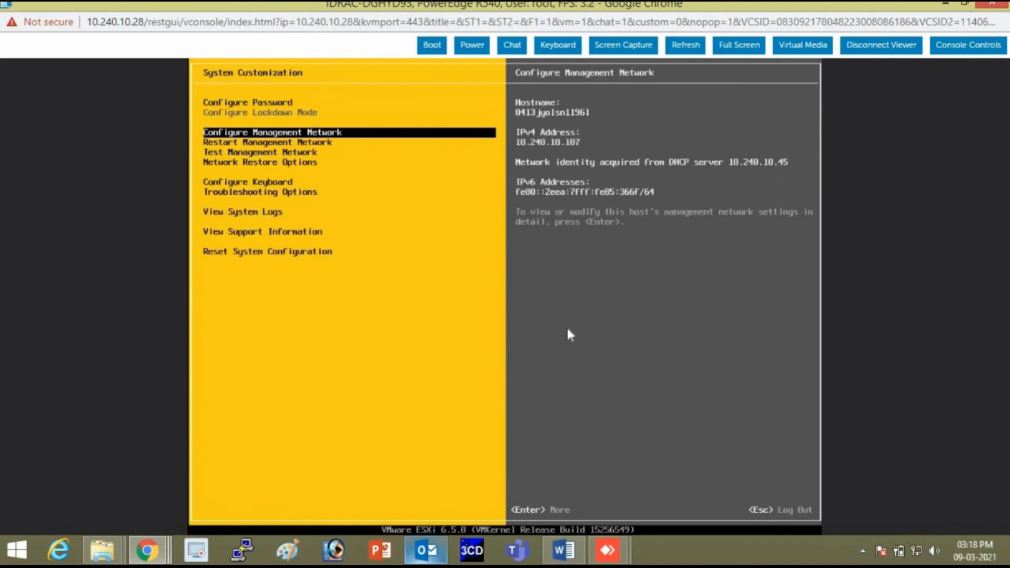
# Set a static IPv4 address of 10.240.10.10 and accept the settings.
pyautogui.press('Return')
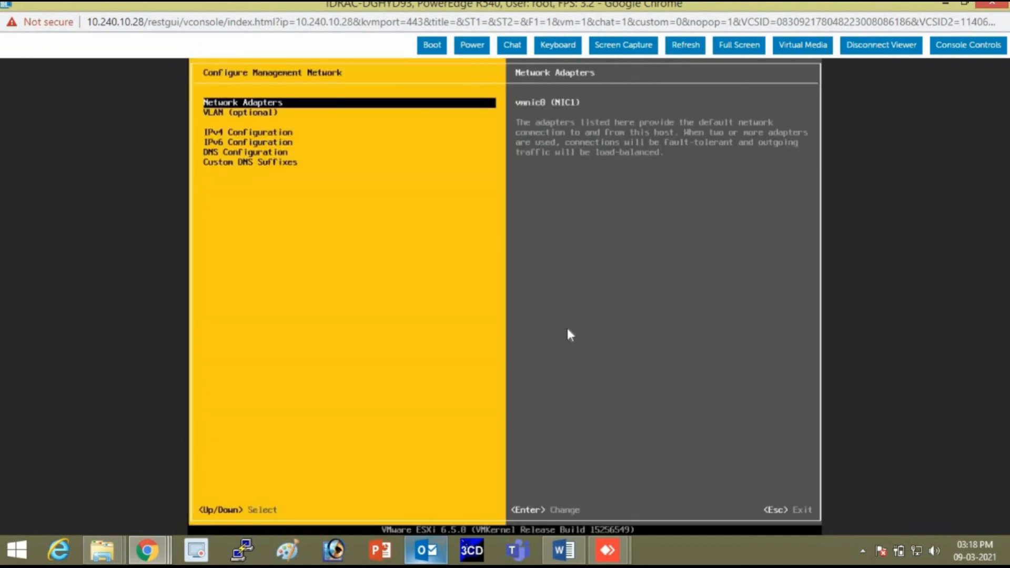
pyautogui.press('Down')
pyautogui.press('Down')
pyautogui.press('Return')
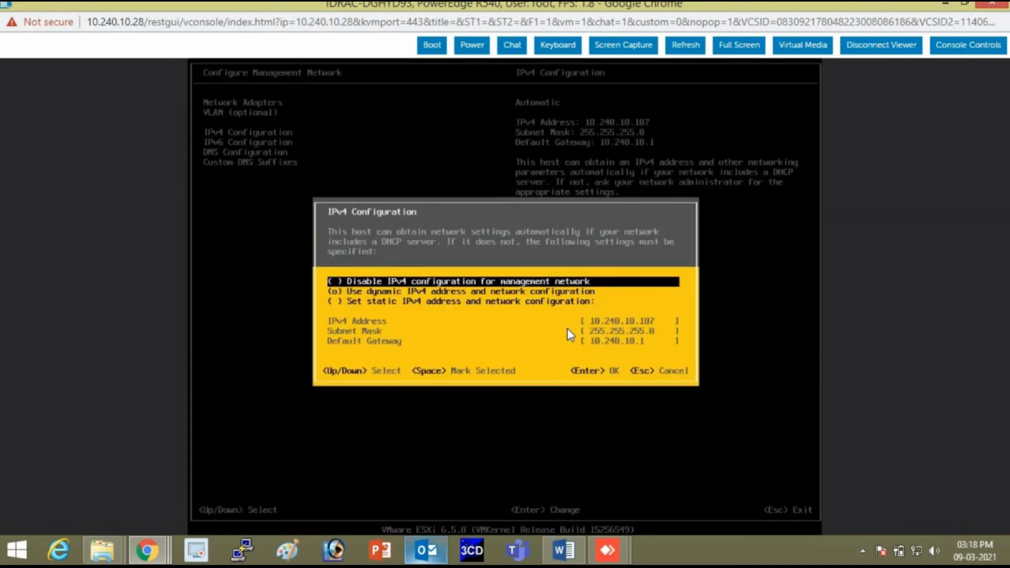
pyautogui.press('Down')
pyautogui.press('Down')
pyautogui.press('space')
pyautogui.press('Down')
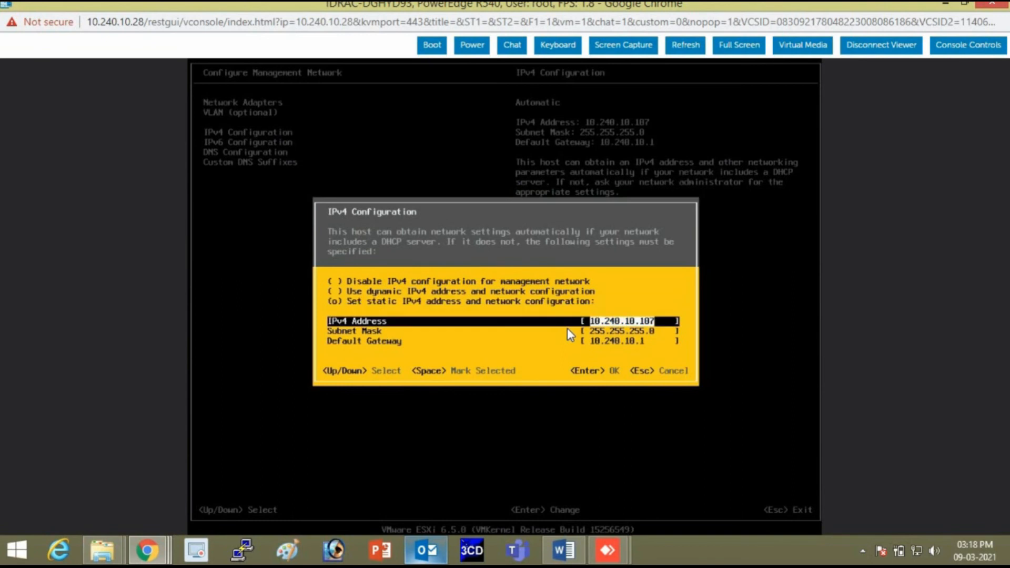
pyautogui.write('10.240')
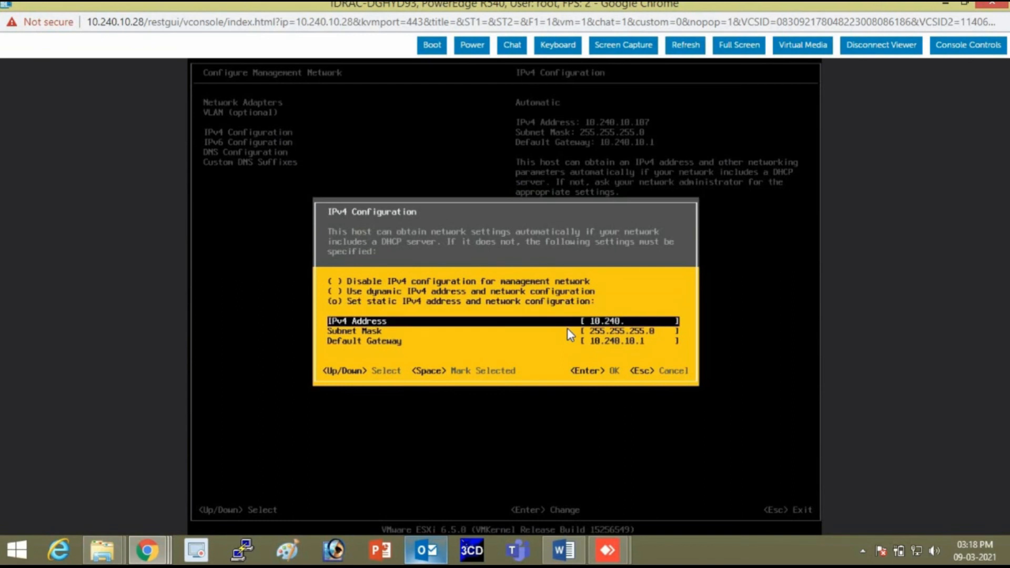
pyautogui.write('.10.10')
pyautogui.press('Return')
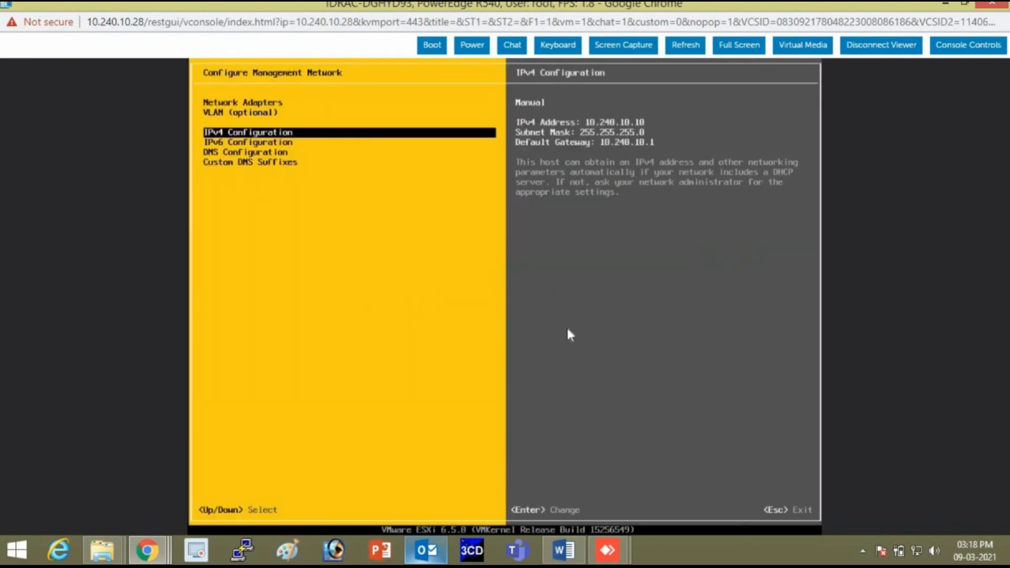
# Apply the changes, restart the management network and exit to the main screen.
pyautogui.press('Escape')
pyautogui.press('y')
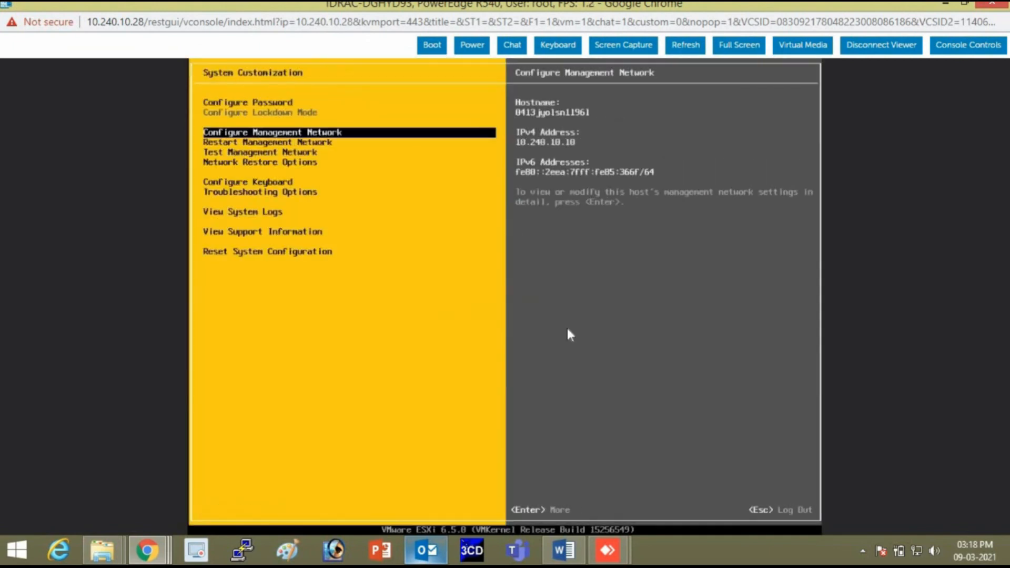
pyautogui.press('Escape')
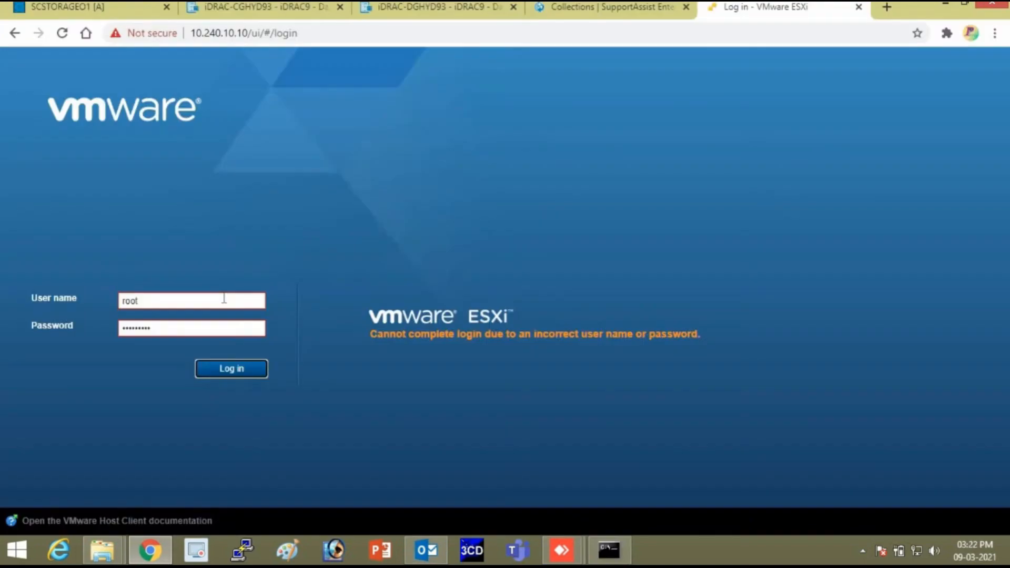
pyautogui.press('Tab')
# Log in to the ESXi Host Client at 10.240.10.10 as root and dismiss the CEIP prompt.
pyautogui.hotkey('shift', 'Tab')
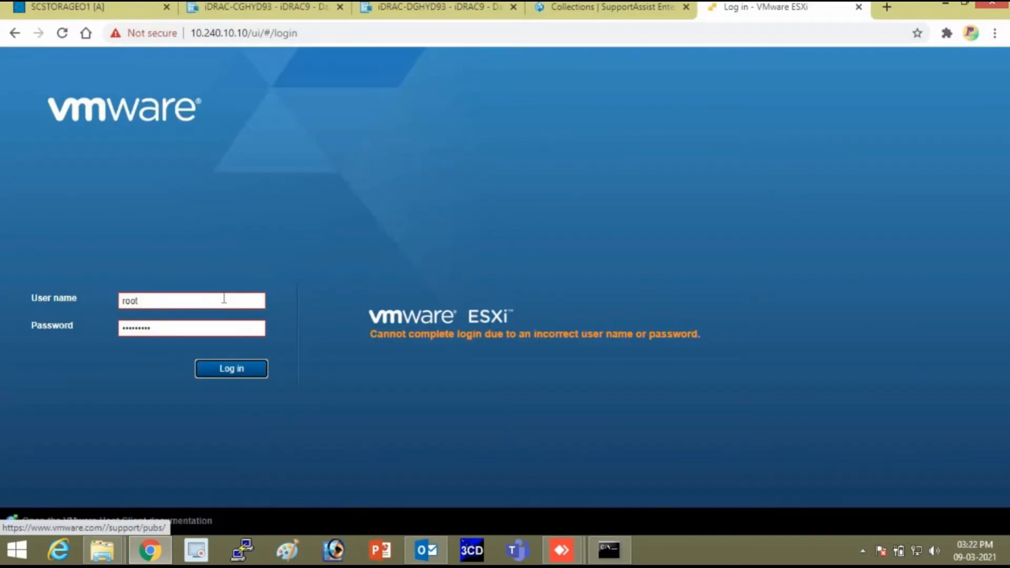
pyautogui.hotkey('shift', 'Tab')
pyautogui.press('Right')
pyautogui.press('BackSpace')
pyautogui.press('BackSpace')
pyautogui.press('BackSpace')
pyautogui.press('BackSpace')
pyautogui.press('BackSpace')
pyautogui.press('BackSpace')
pyautogui.press('BackSpace')
pyautogui.press('BackSpace')
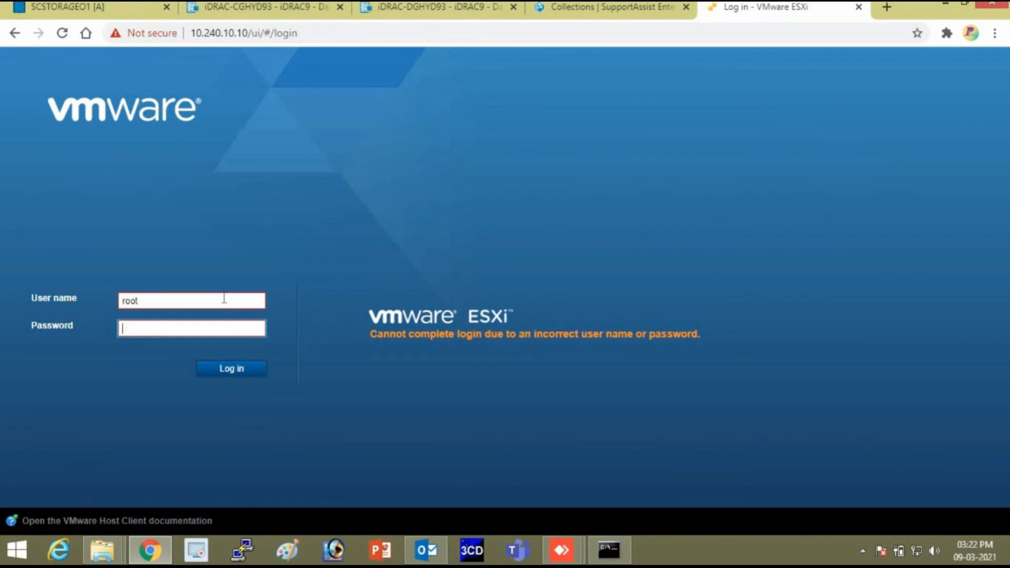
pyautogui.write('**********')
pyautogui.press('Return')
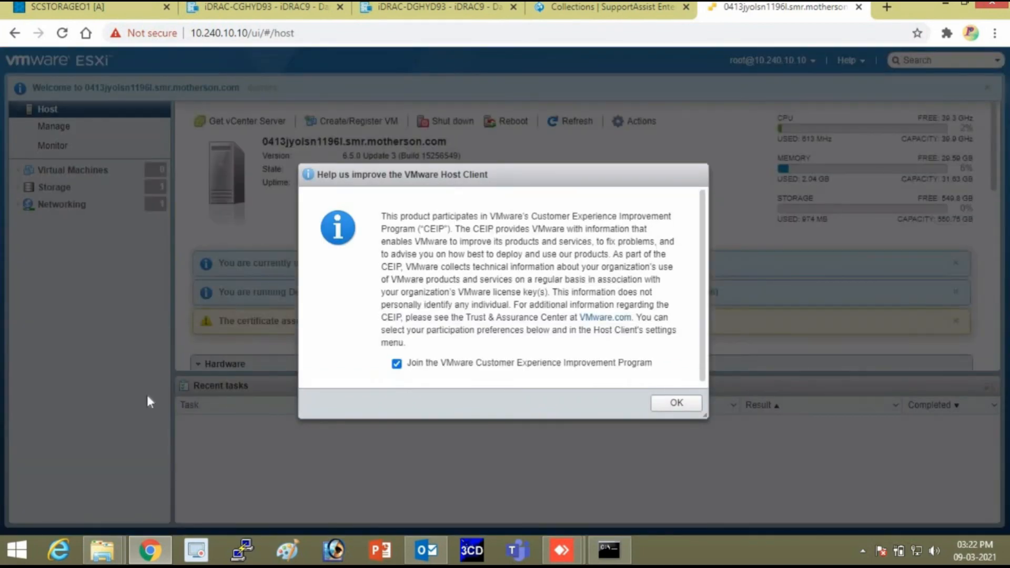
pyautogui.click(675, 403)
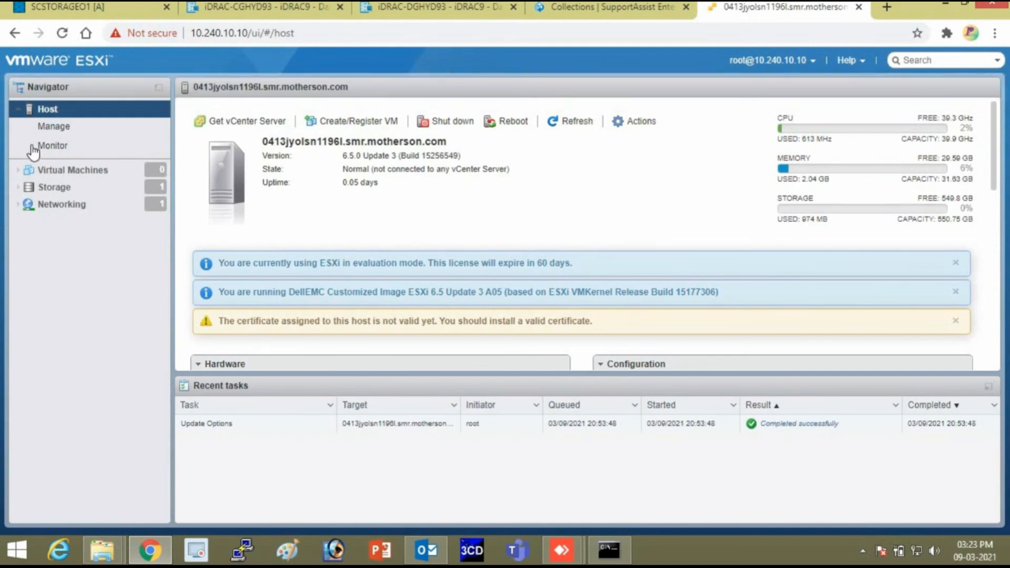
# Check the Storage devices, then start a New datastore from the Datastores list.
pyautogui.click(41, 191)
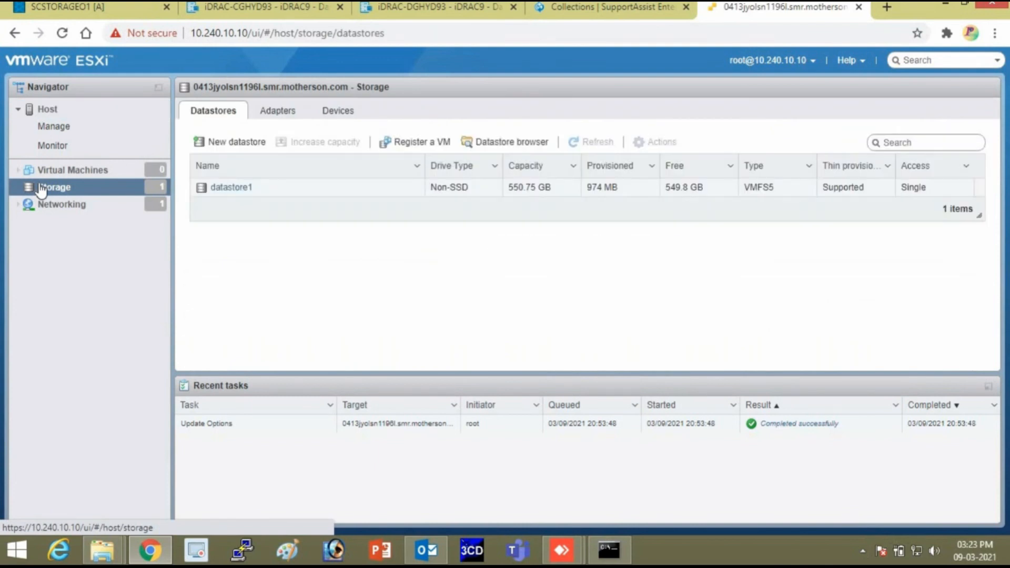
pyautogui.click(138, 193)
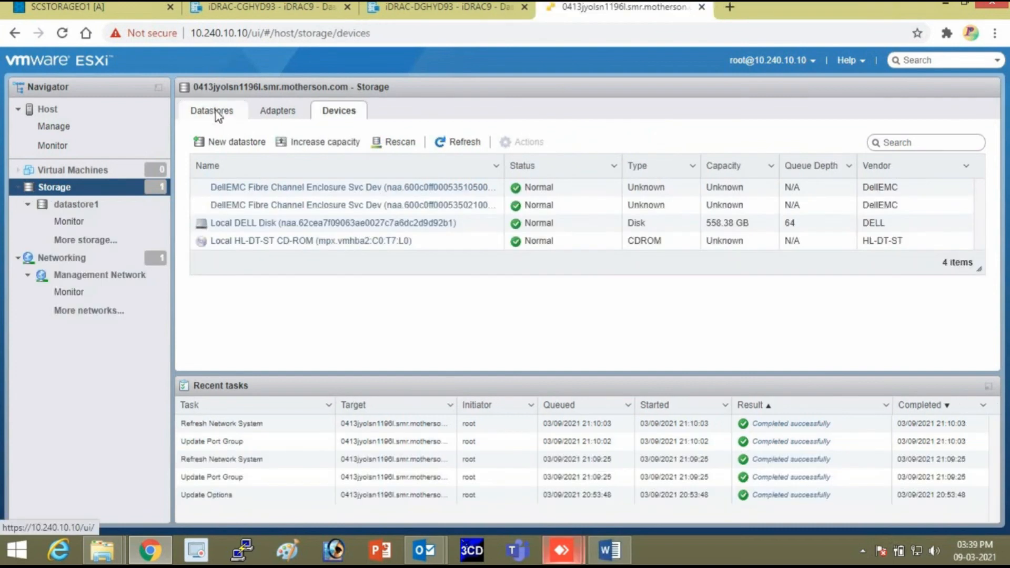
pyautogui.click(217, 116)
pyautogui.click(216, 141)
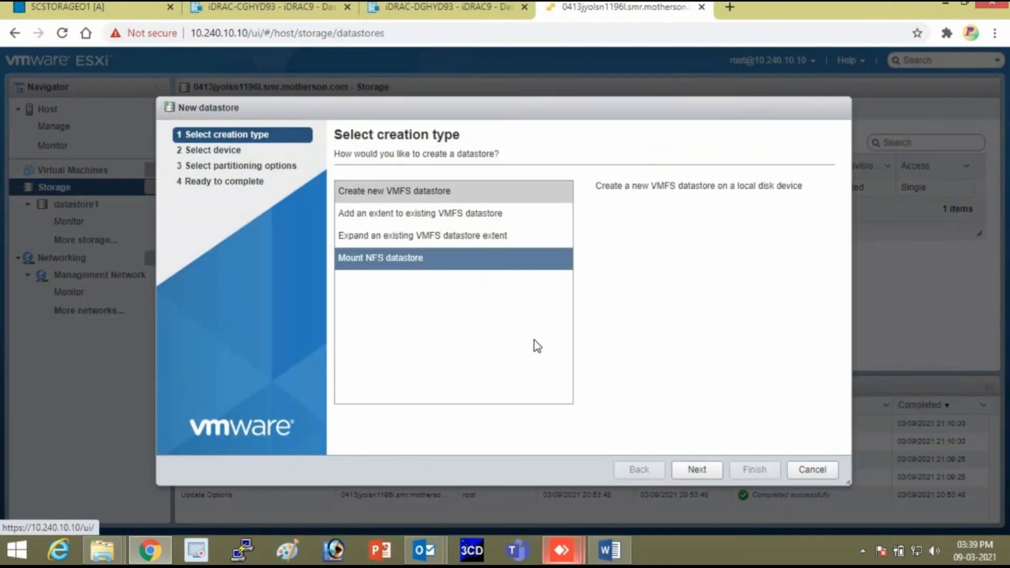
# Cancel, reopen and advance the New datastore wizard, then cancel back to the datastore1-only list.
pyautogui.click(804, 469)
pyautogui.click(244, 147)
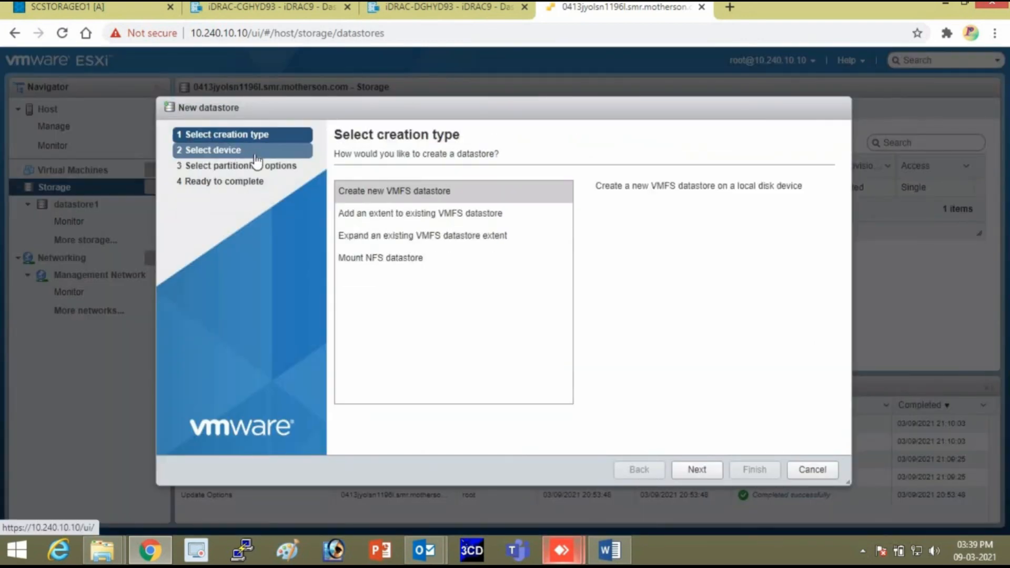
pyautogui.click(697, 469)
pyautogui.click(828, 470)
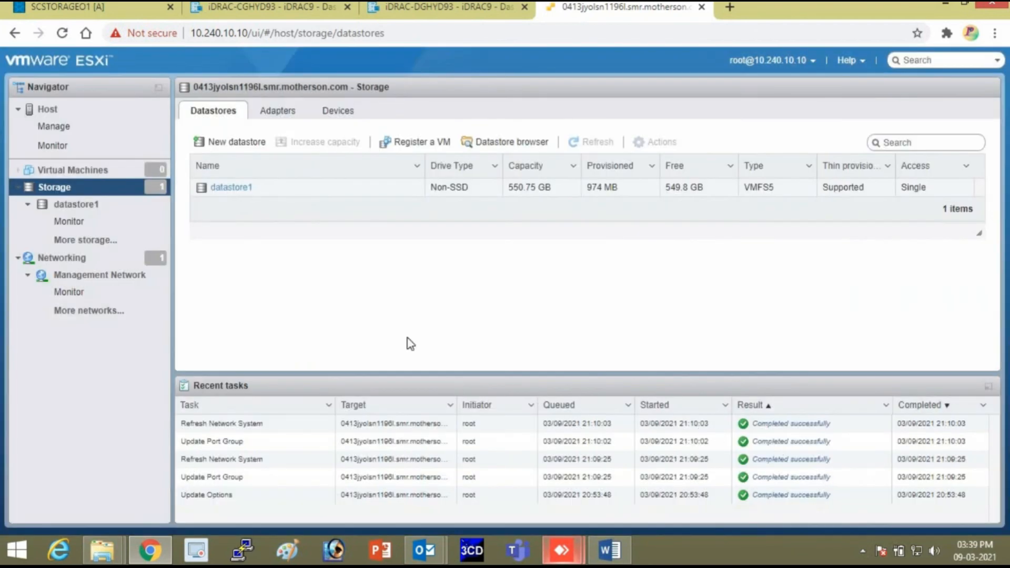
pyautogui.click(95, 205)
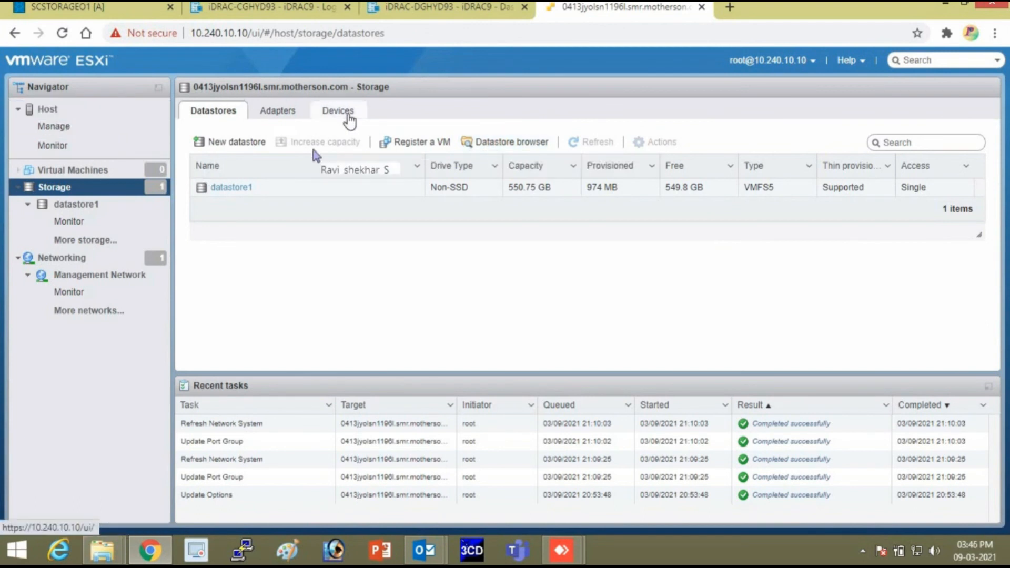
# Rescan and refresh the host's storage devices list.
pyautogui.click(349, 117)
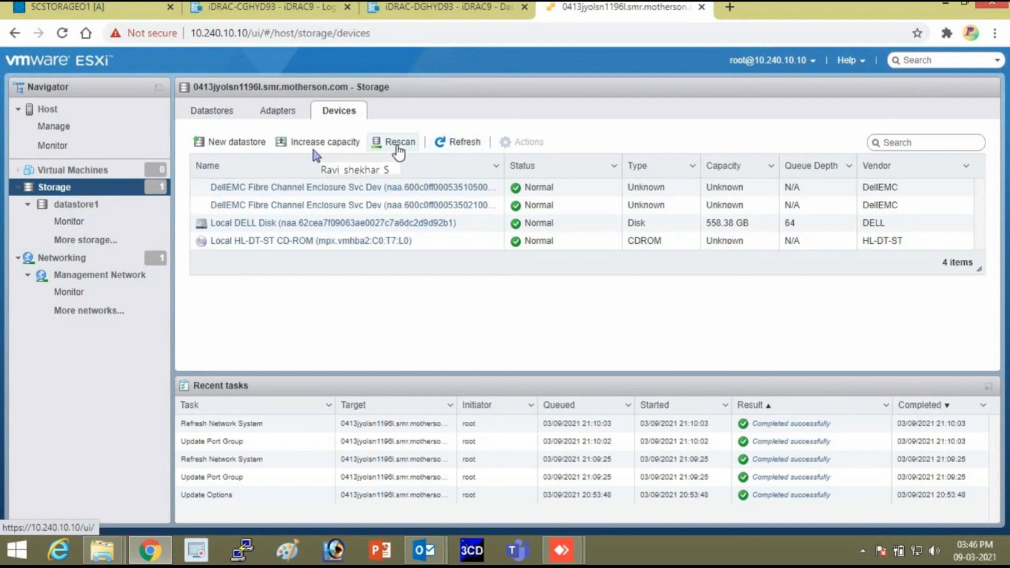
pyautogui.click(398, 148)
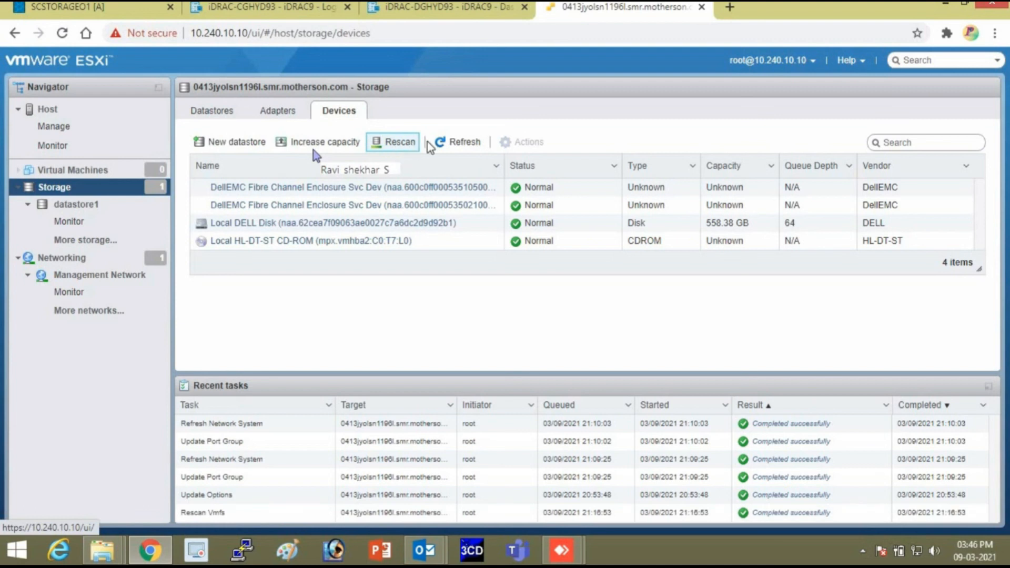
pyautogui.click(452, 147)
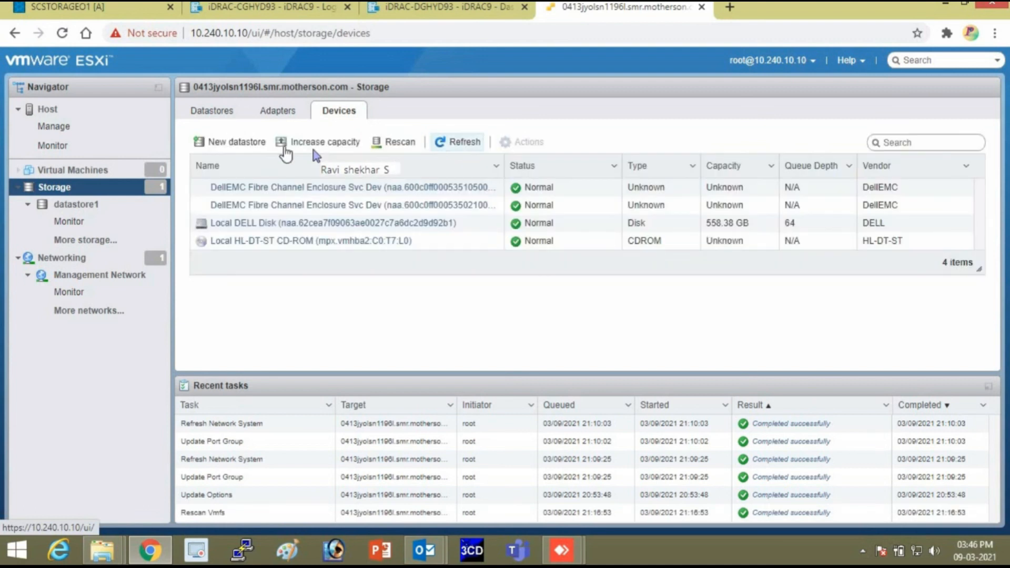
# Try creating datastore Vol01, cancelling when no device with free space is offered.
pyautogui.click(256, 144)
pyautogui.click(415, 205)
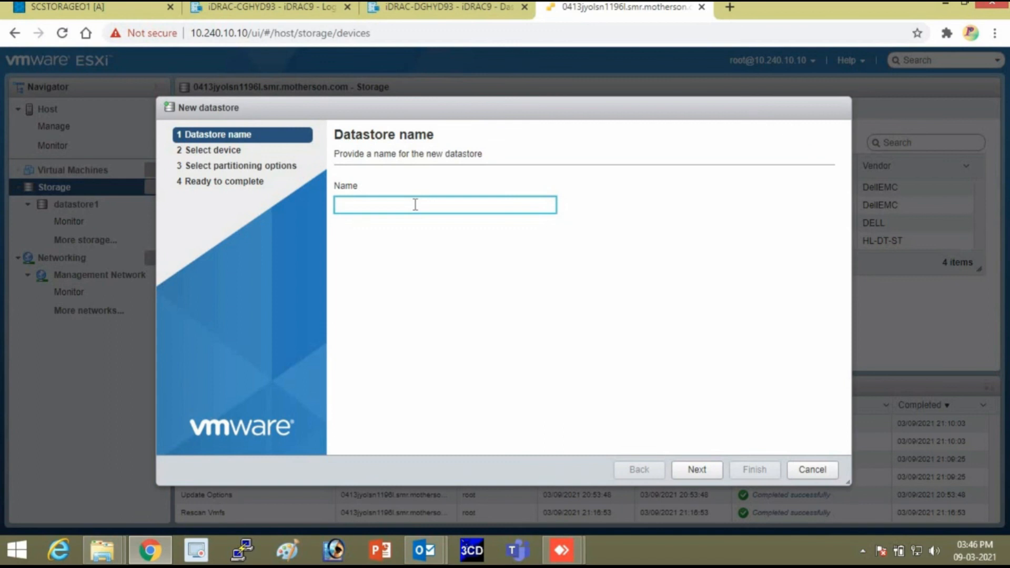
pyautogui.write('Vol01')
pyautogui.click(698, 471)
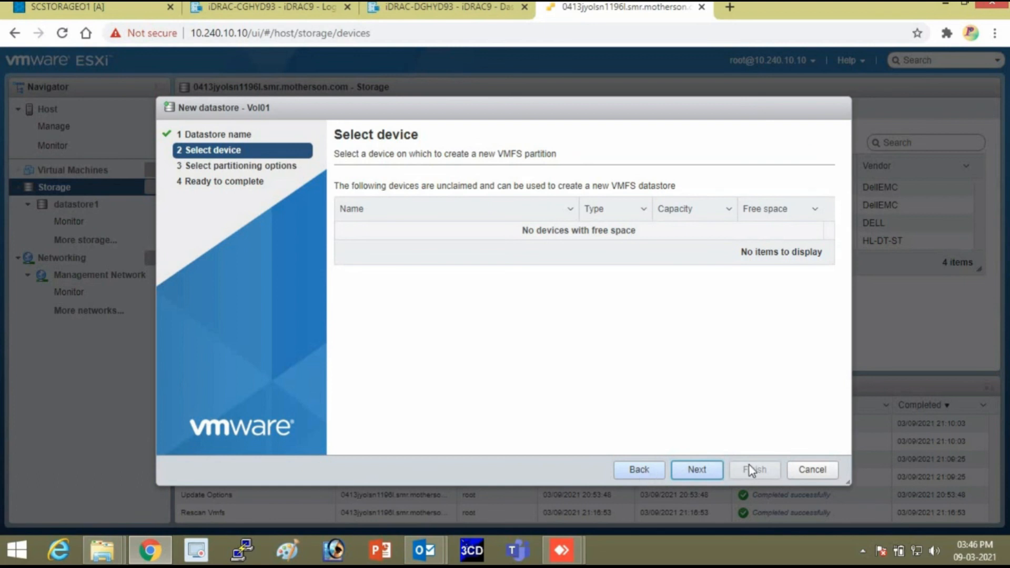
pyautogui.click(807, 470)
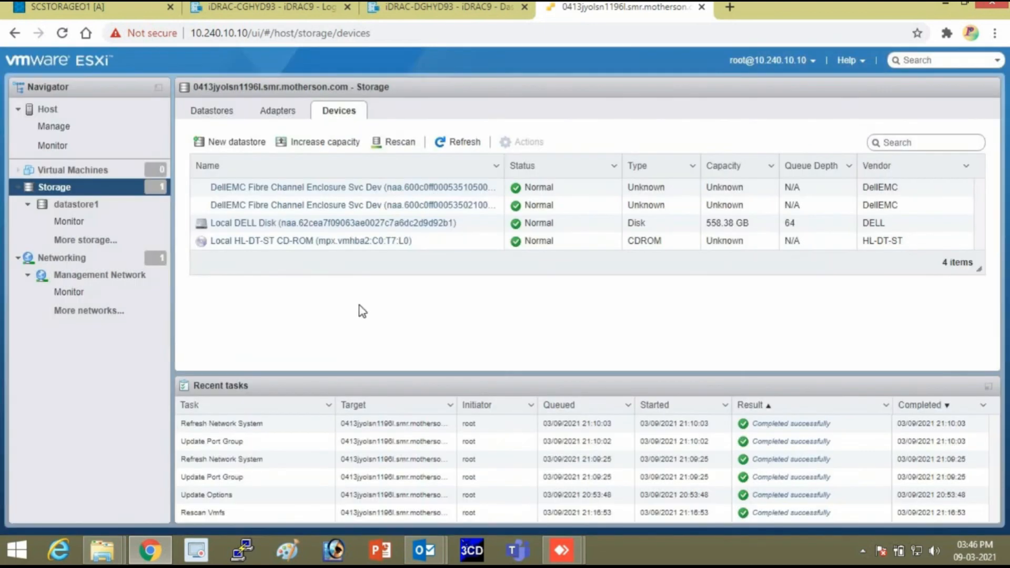
# Rescan the storage adapters, including the vmhba5 SAS adapter.
pyautogui.click(279, 112)
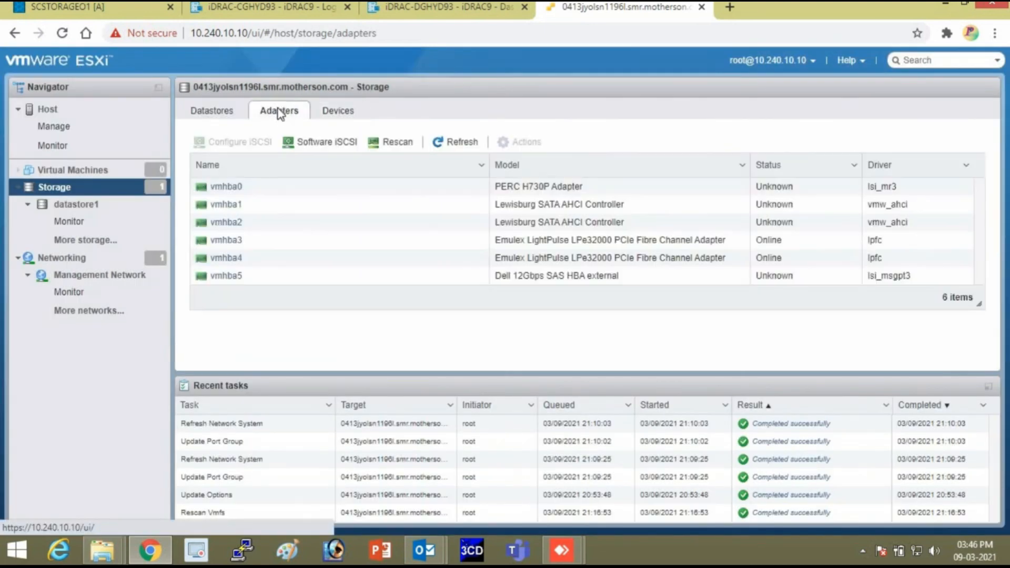
pyautogui.click(394, 149)
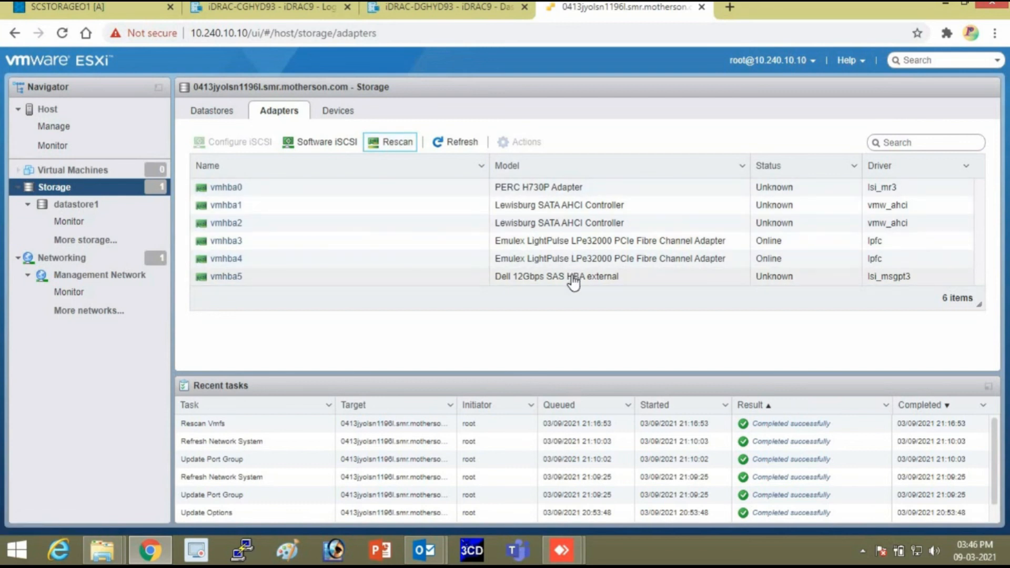
pyautogui.click(573, 282)
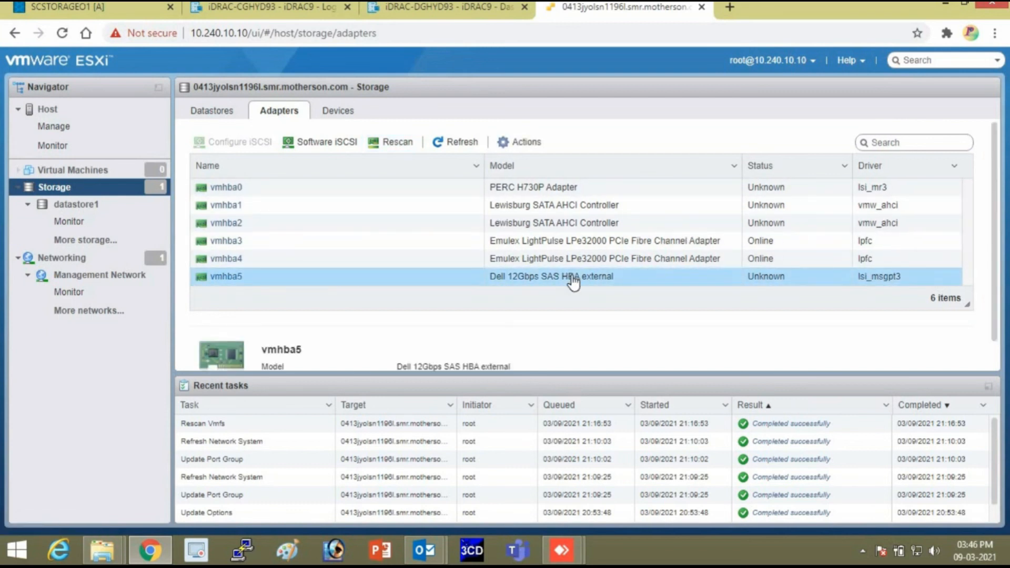
pyautogui.rightClick(573, 282)
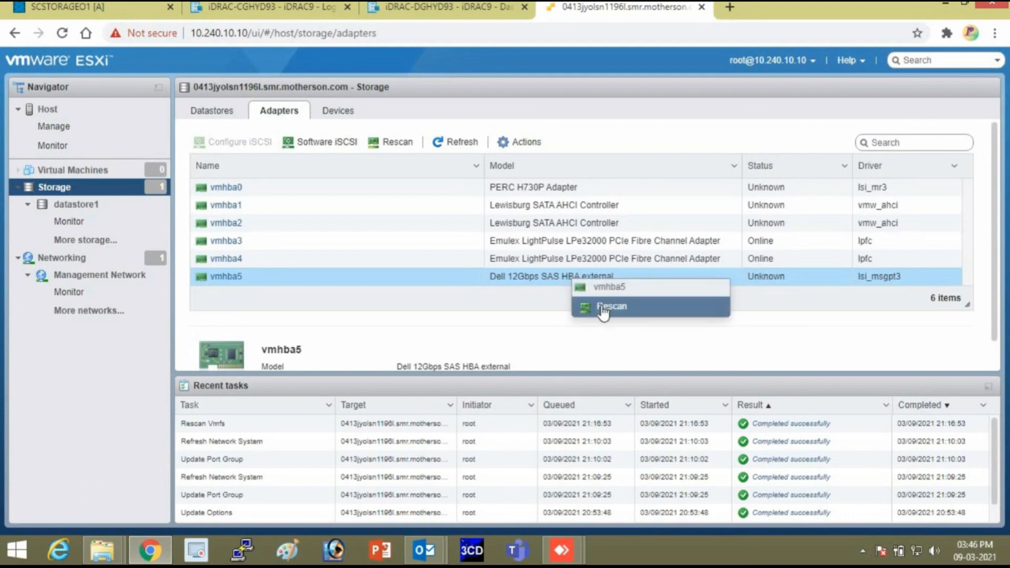
pyautogui.click(603, 310)
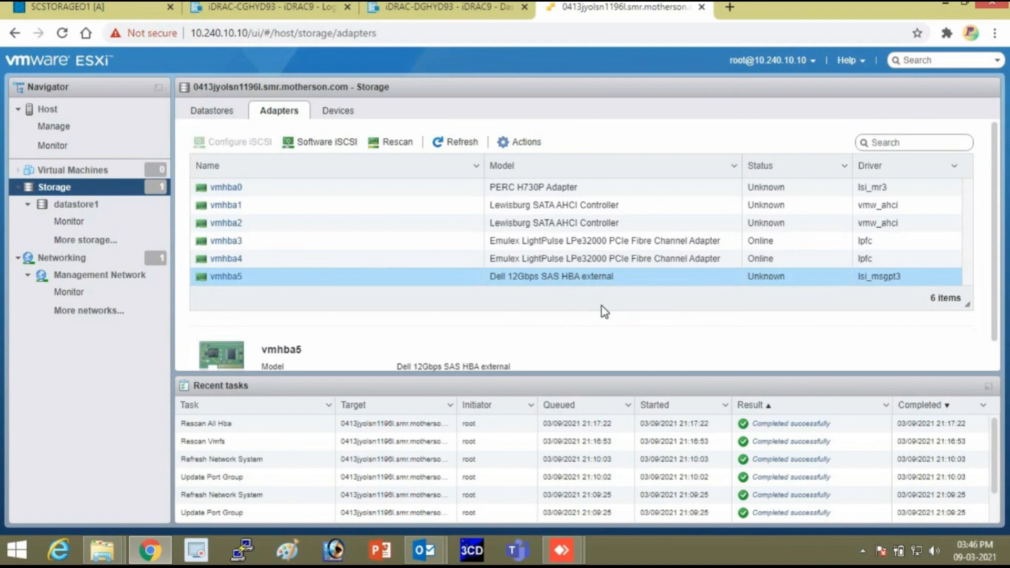
# Rescan Fibre Channel adapters vmhba3 and vmhba4, then refresh the adapters list.
pyautogui.click(581, 244)
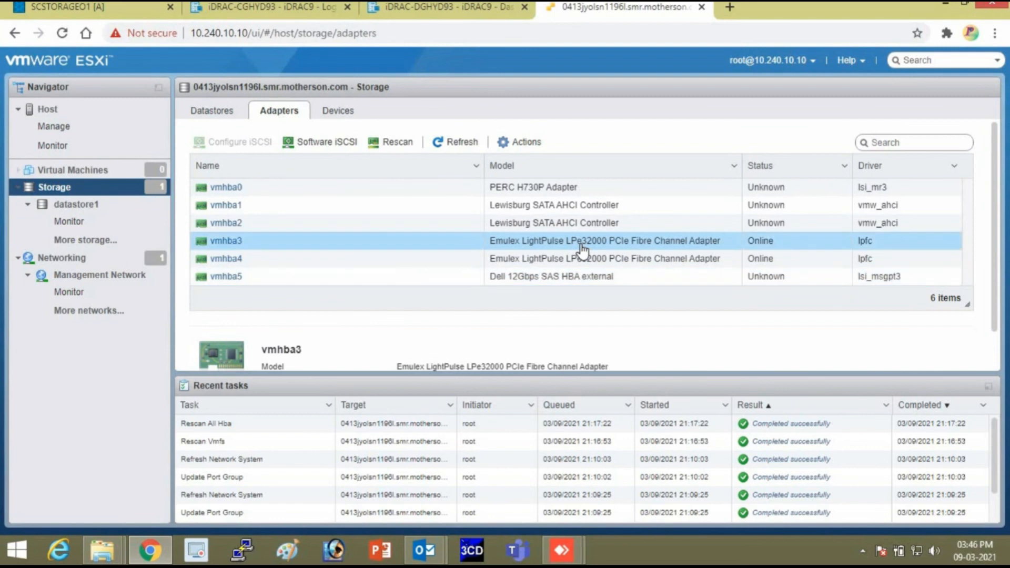
pyautogui.rightClick(581, 246)
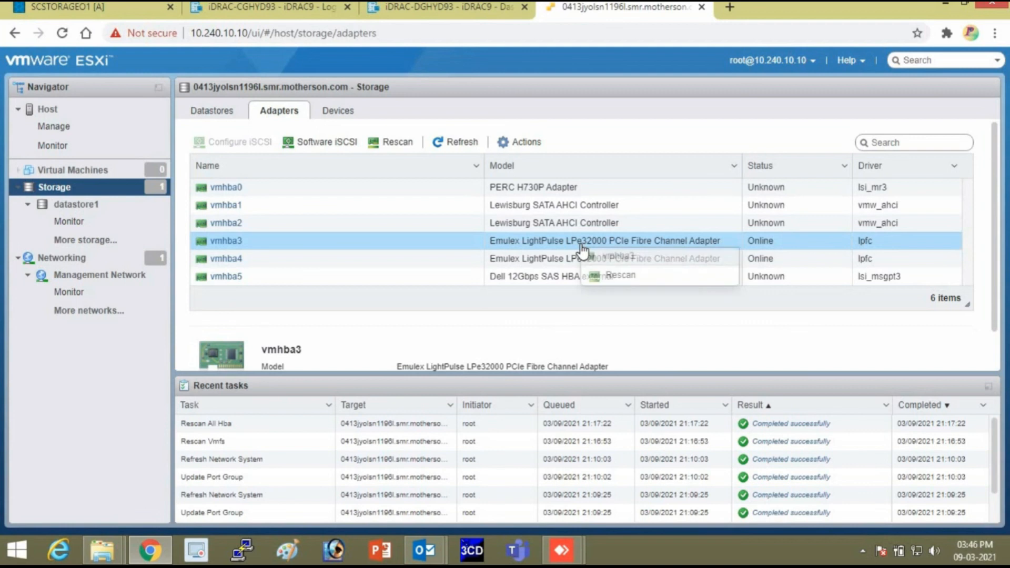
pyautogui.click(635, 277)
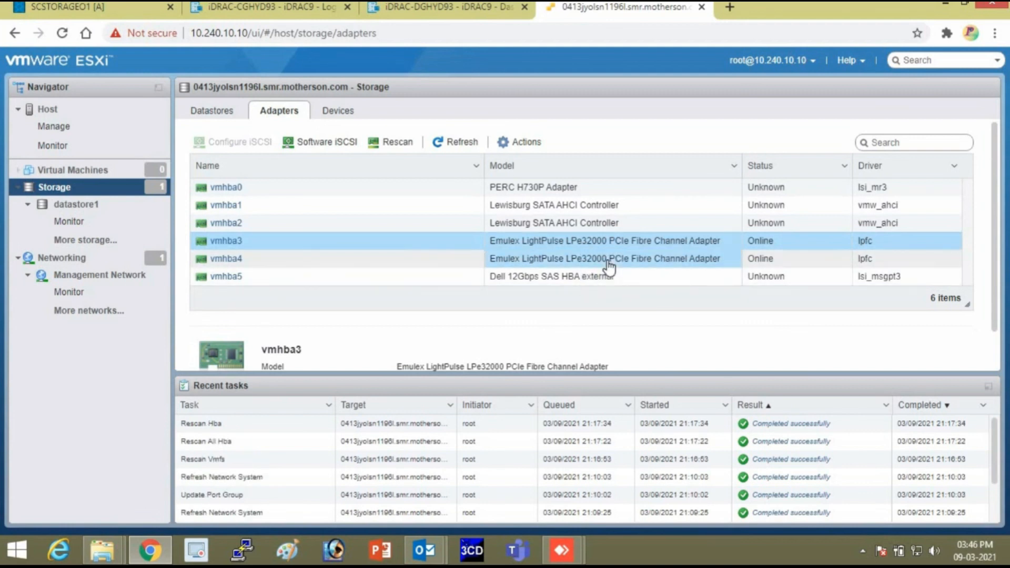
pyautogui.click(609, 263)
pyautogui.rightClick(608, 265)
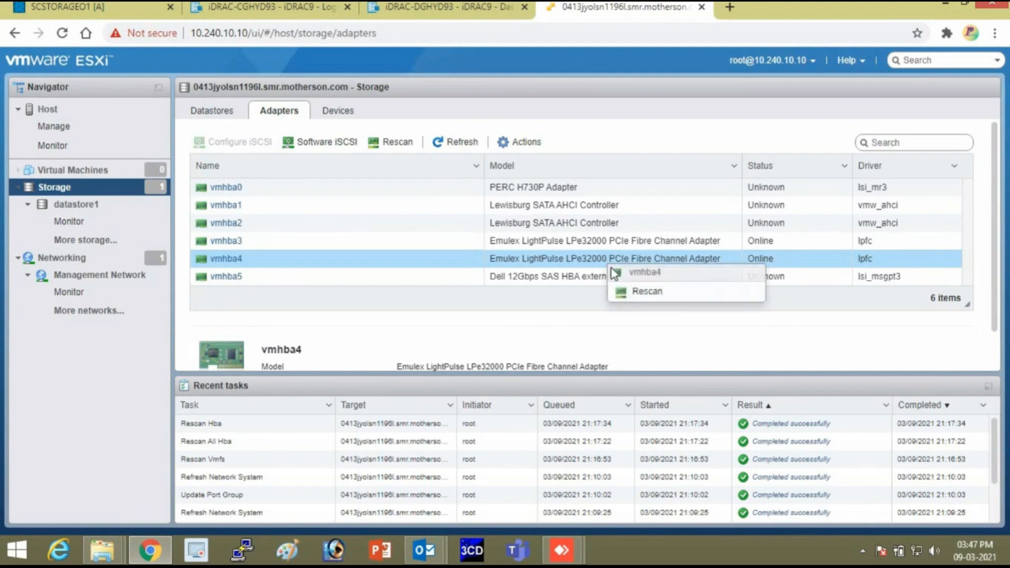
pyautogui.click(634, 292)
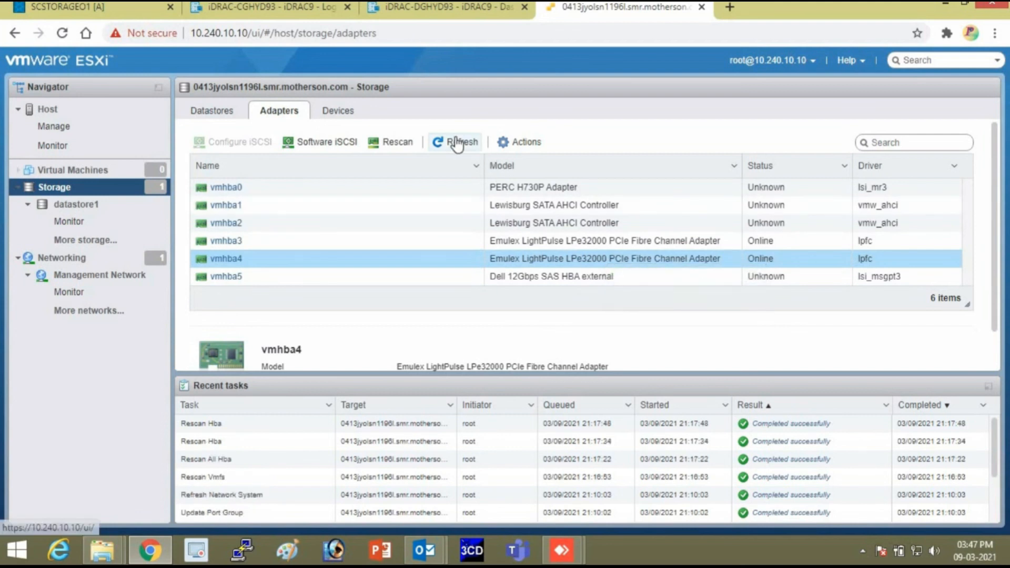
pyautogui.click(457, 142)
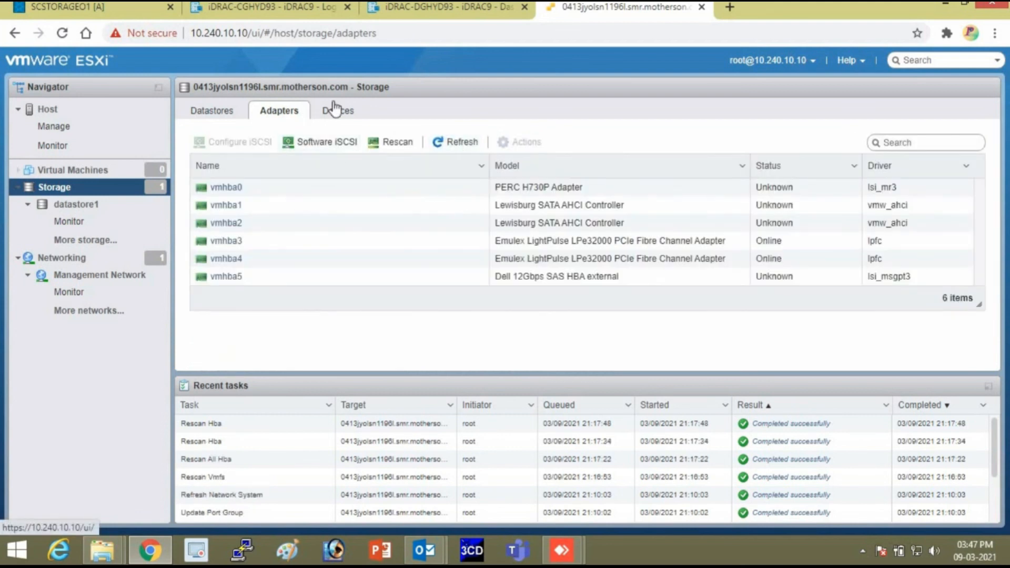
# Create VMFS 6 datastore Vol01 on the full DellEMC Fibre Channel disk, confirming the disk erase.
pyautogui.click(222, 110)
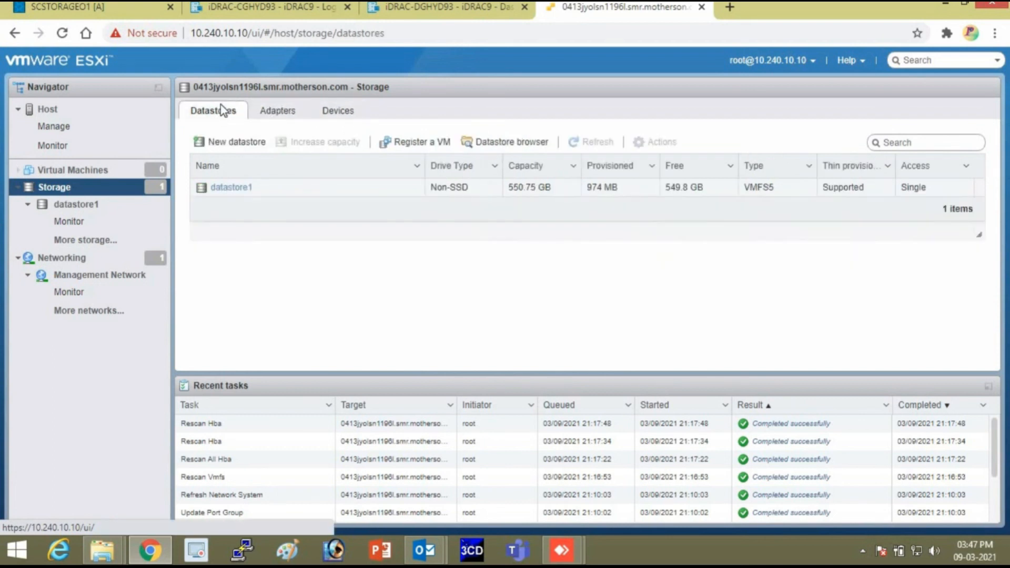
pyautogui.click(236, 145)
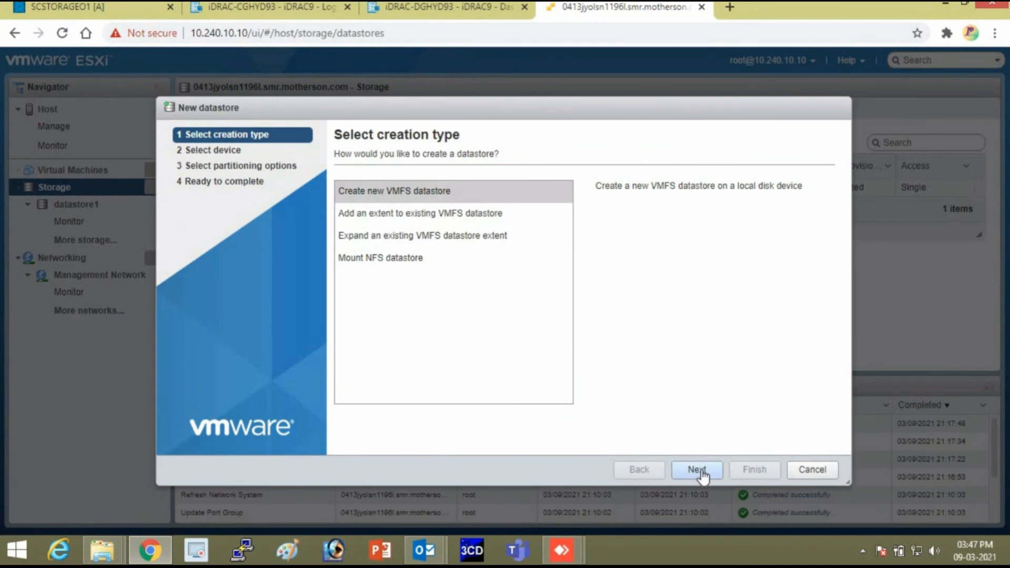
pyautogui.click(697, 469)
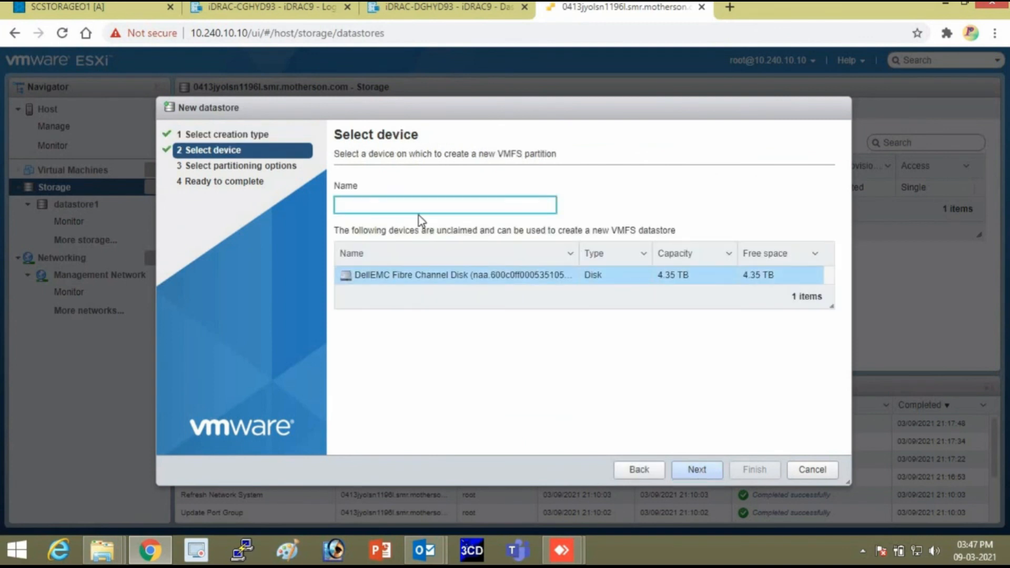
pyautogui.write('V')
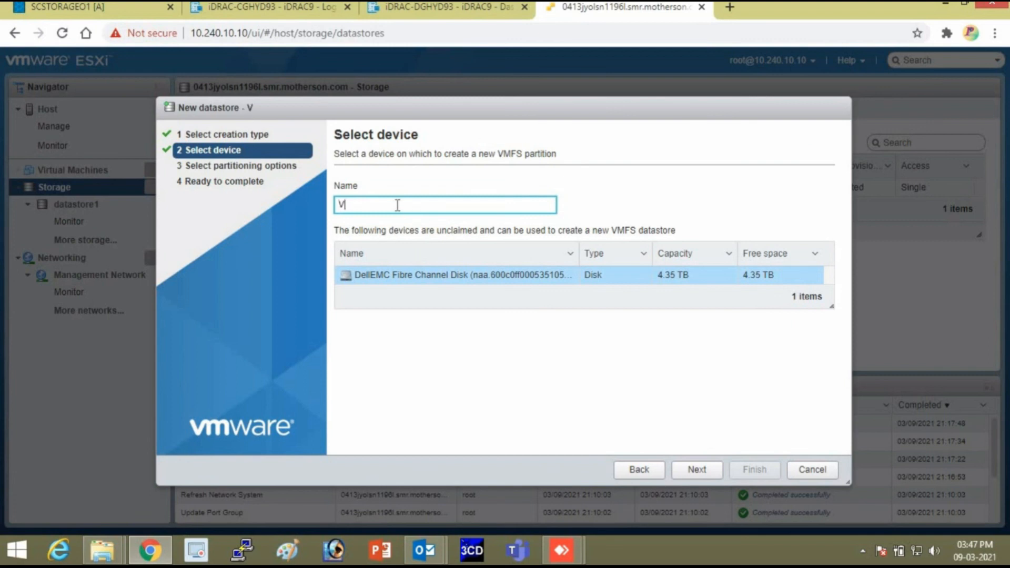
pyautogui.write('ol01')
pyautogui.click(697, 470)
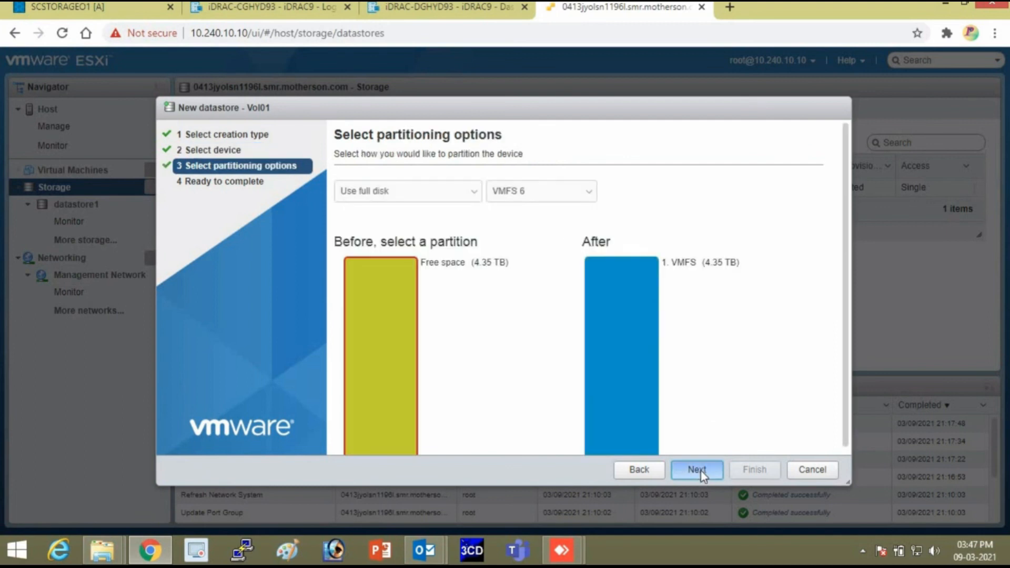
pyautogui.click(700, 471)
pyautogui.click(755, 470)
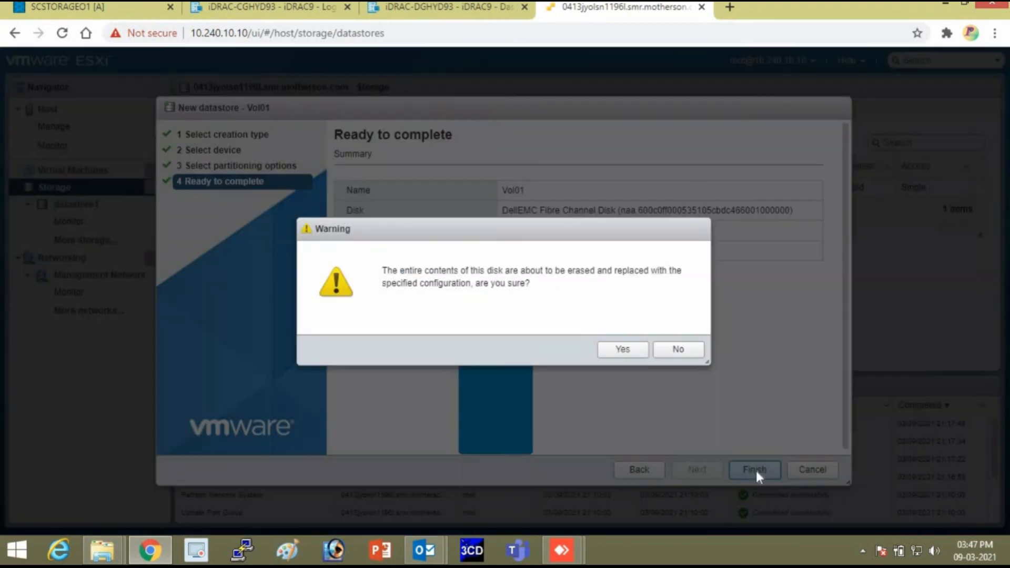
pyautogui.click(622, 352)
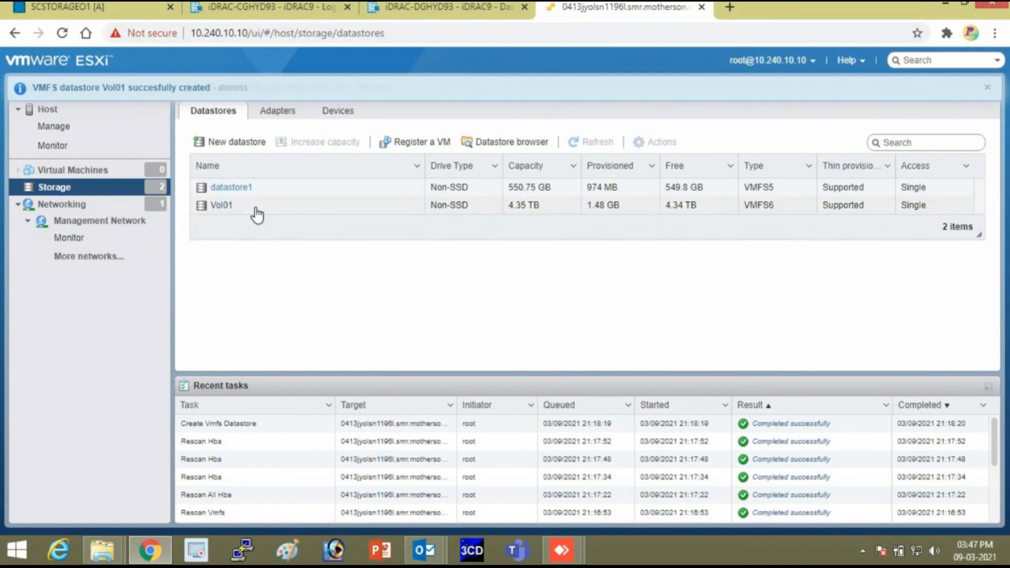
# Open the DellEMC ME4 Fibre Channel Disk's details from the Storage Devices list.
pyautogui.click(66, 128)
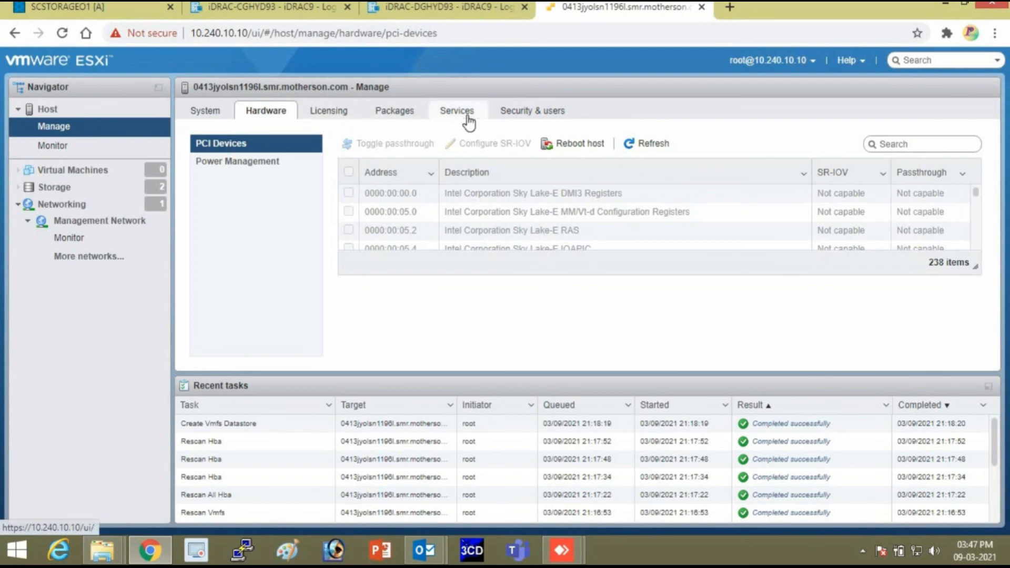
pyautogui.click(205, 116)
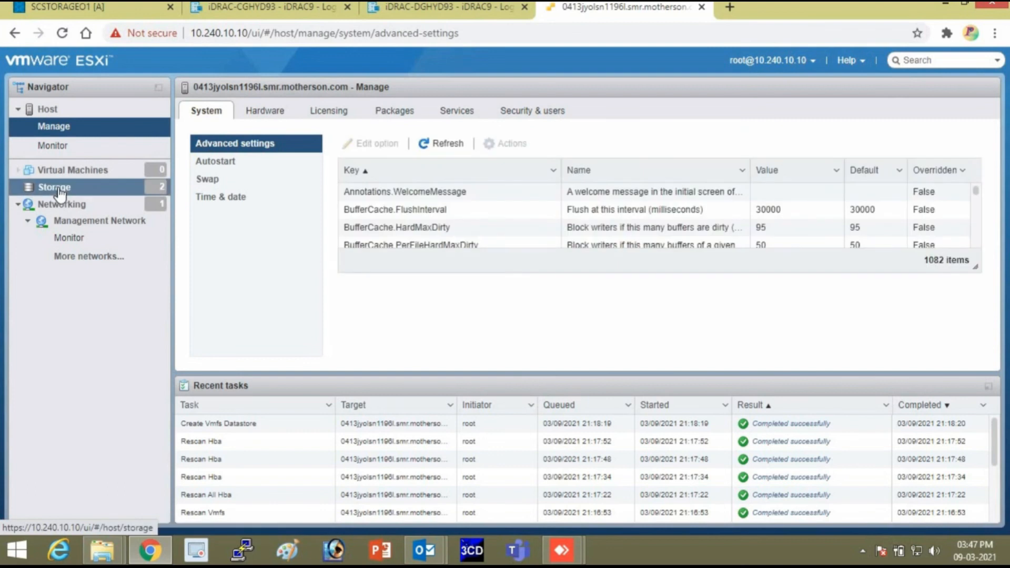
pyautogui.click(59, 191)
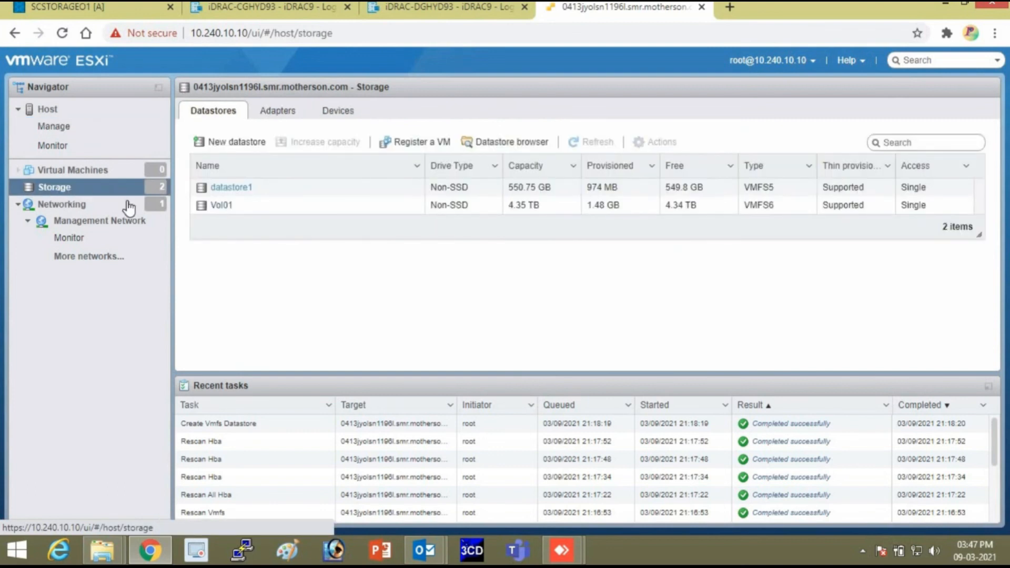
pyautogui.click(337, 114)
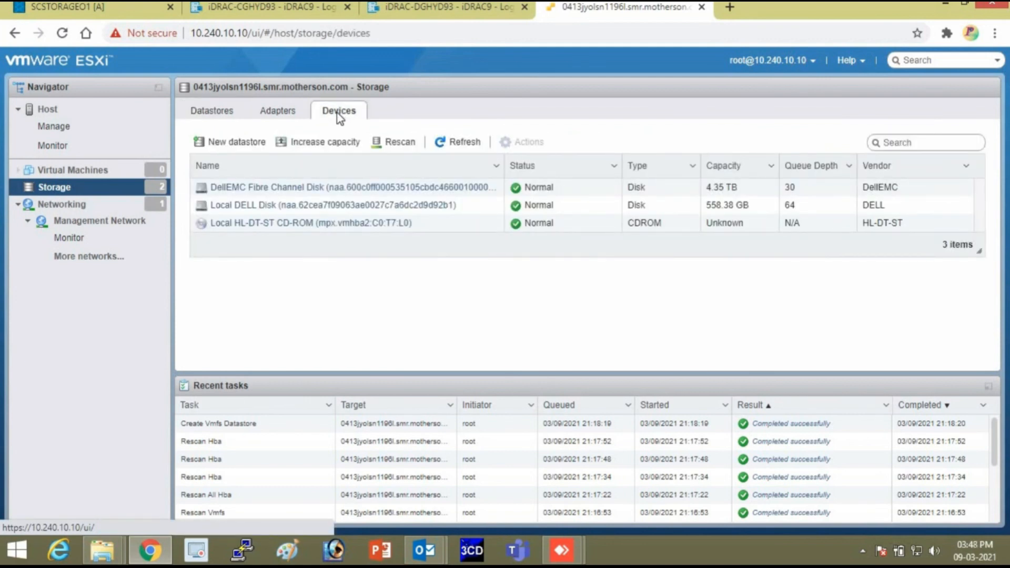
pyautogui.click(344, 188)
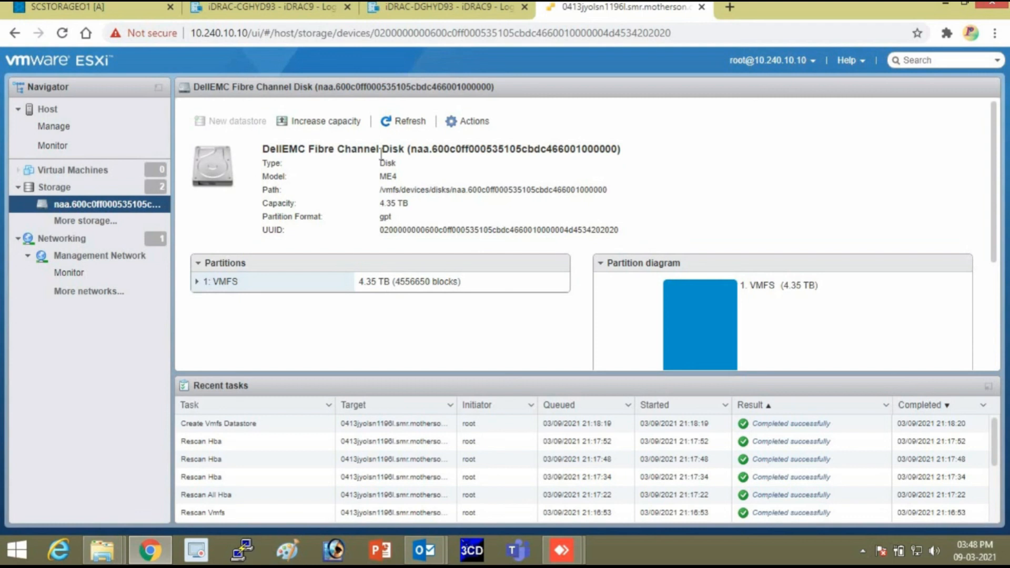
# Review the disk's partitions via Edit partitions, cancel without changes, and go to the Host summary.
pyautogui.click(470, 123)
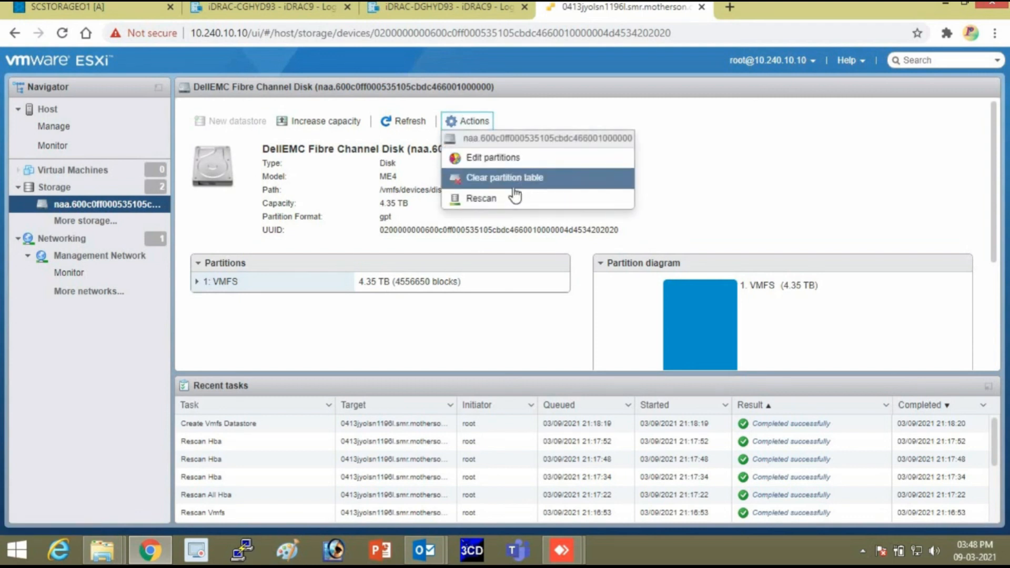
pyautogui.click(507, 160)
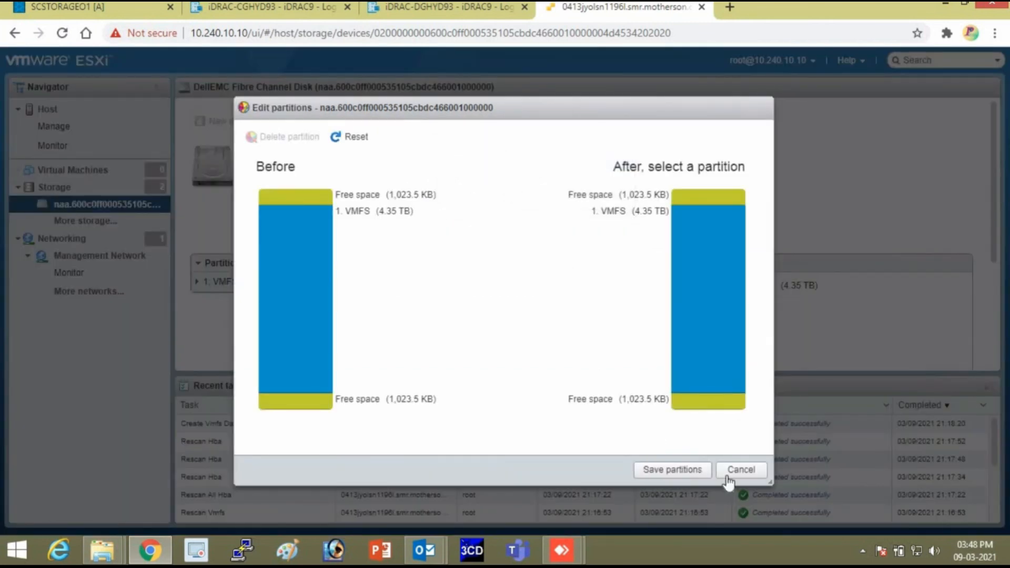
pyautogui.click(736, 469)
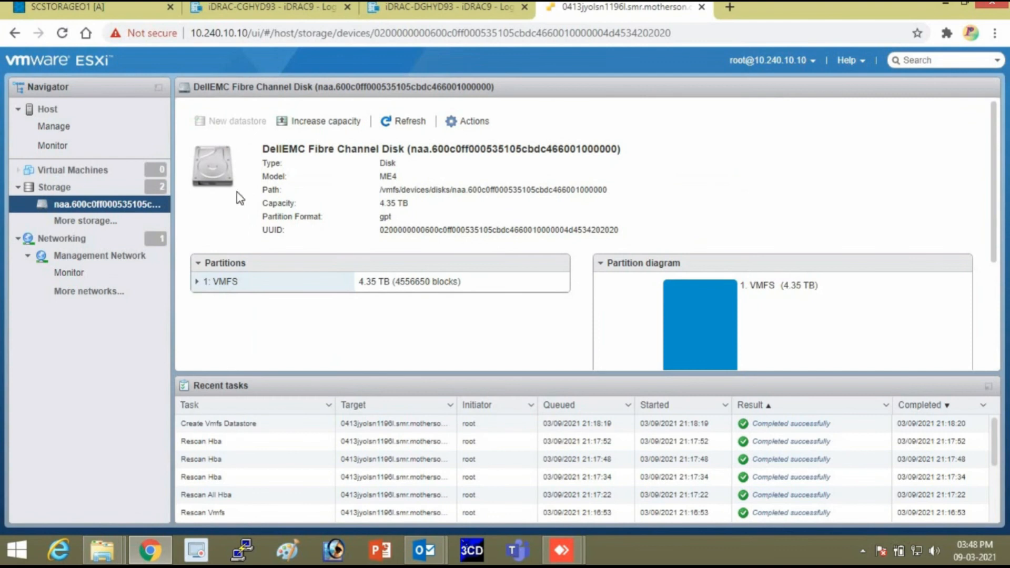
pyautogui.click(65, 111)
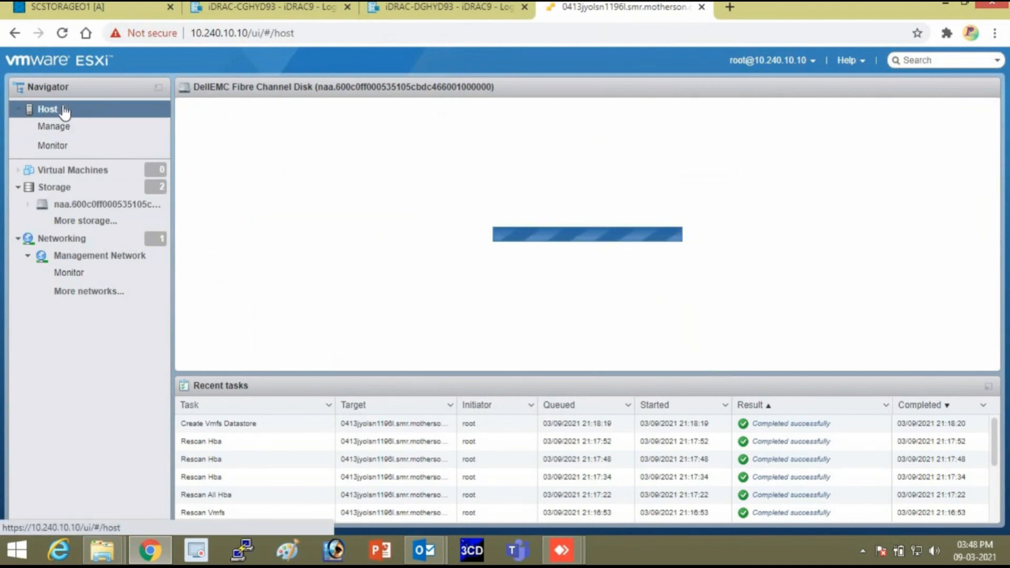